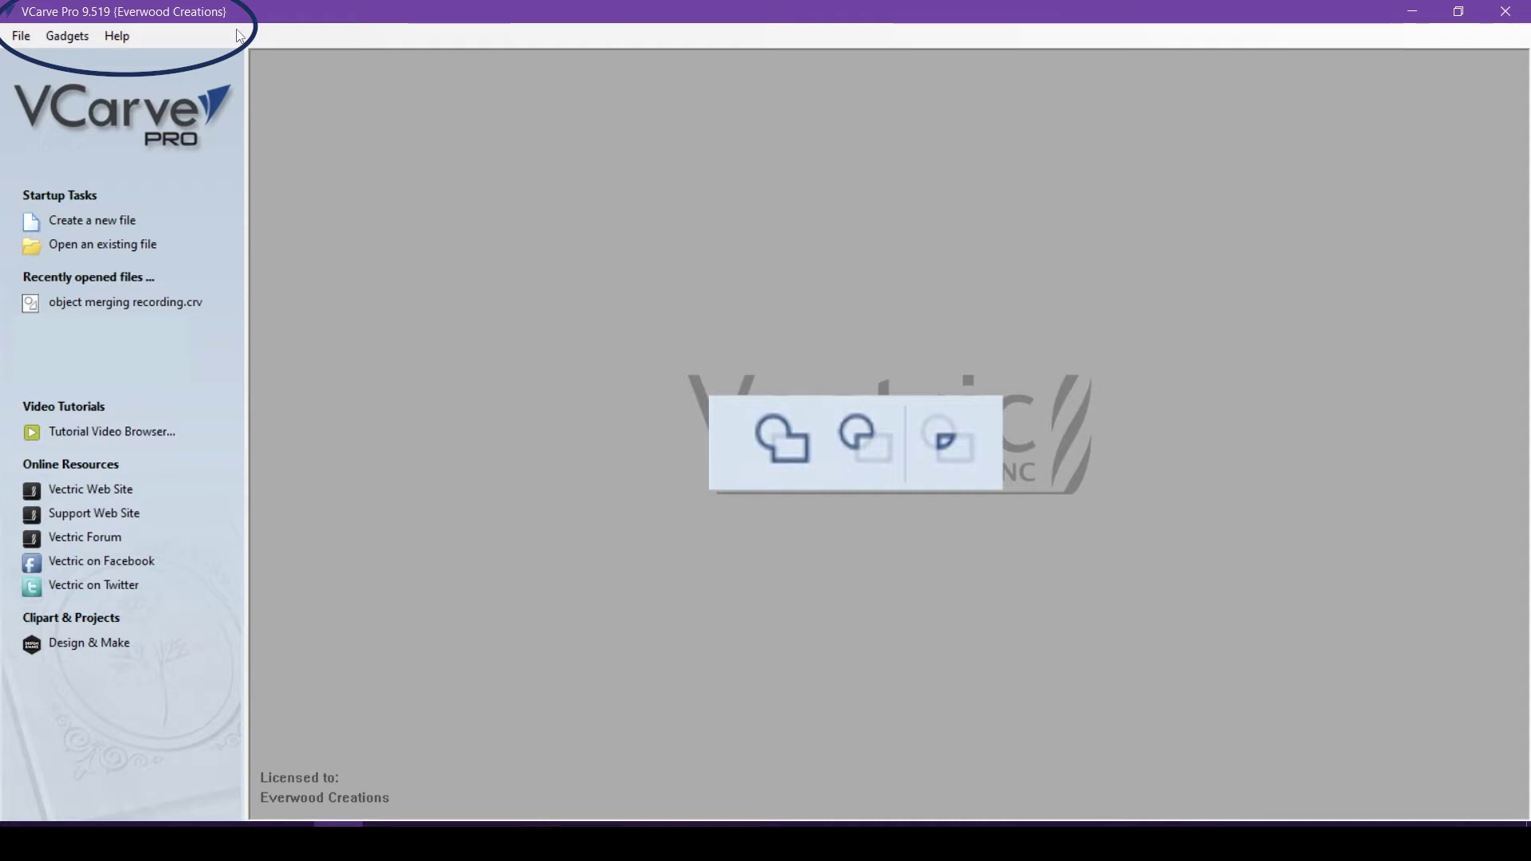
Open the recent file object merging recording.crv and calculate a 0.25-inch-deep pocket toolpath for the star and its five circles.
{"action": "left_click", "coordinate": [123, 304]}
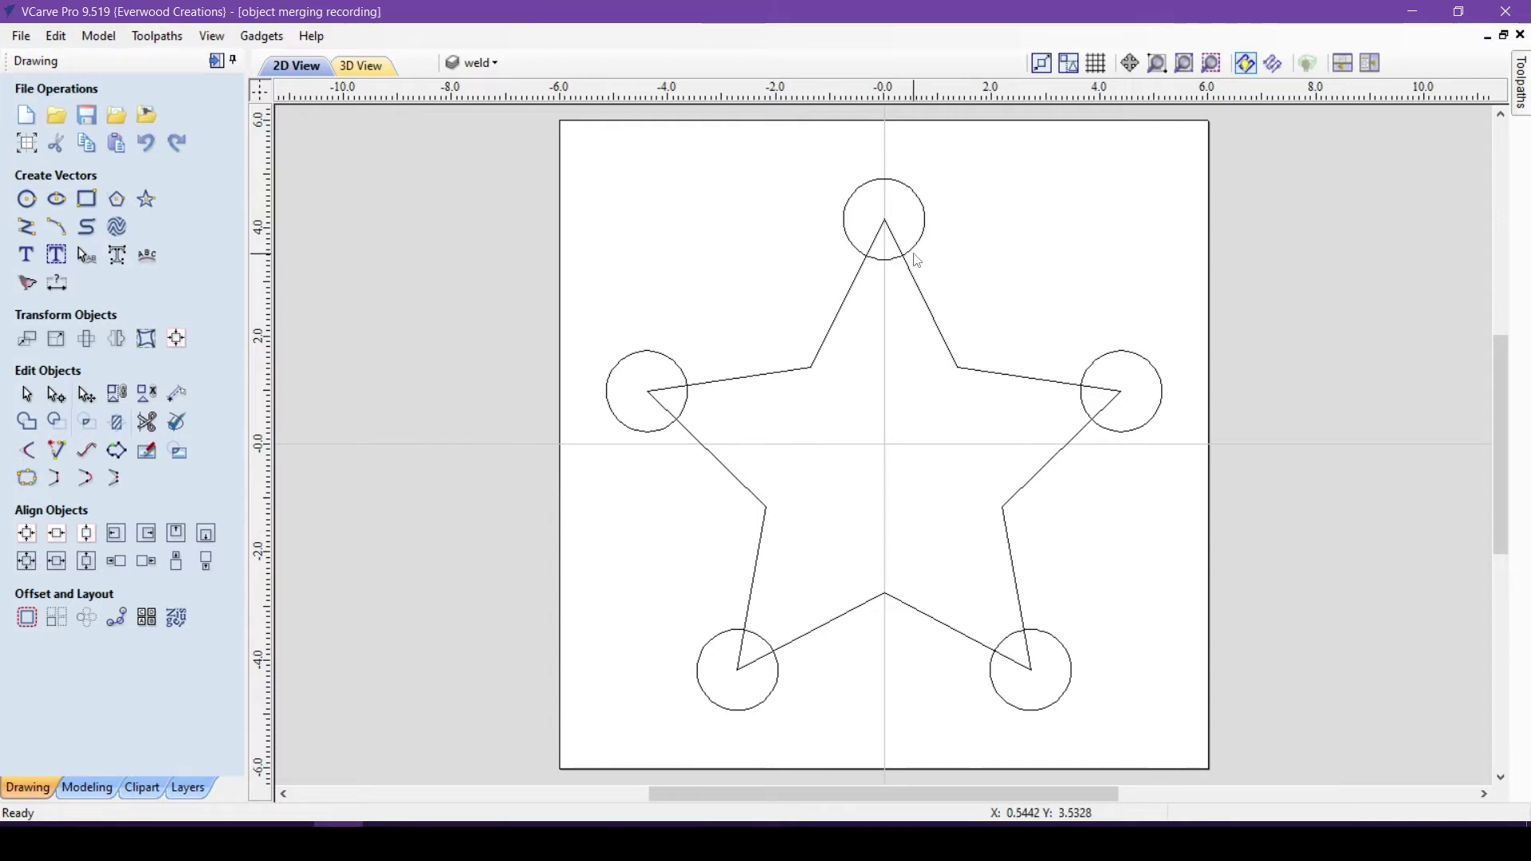
{"action": "left_click_drag", "start_coordinate": [574, 141], "coordinate": [1177, 723]}
{"action": "left_click", "coordinate": [1521, 80]}
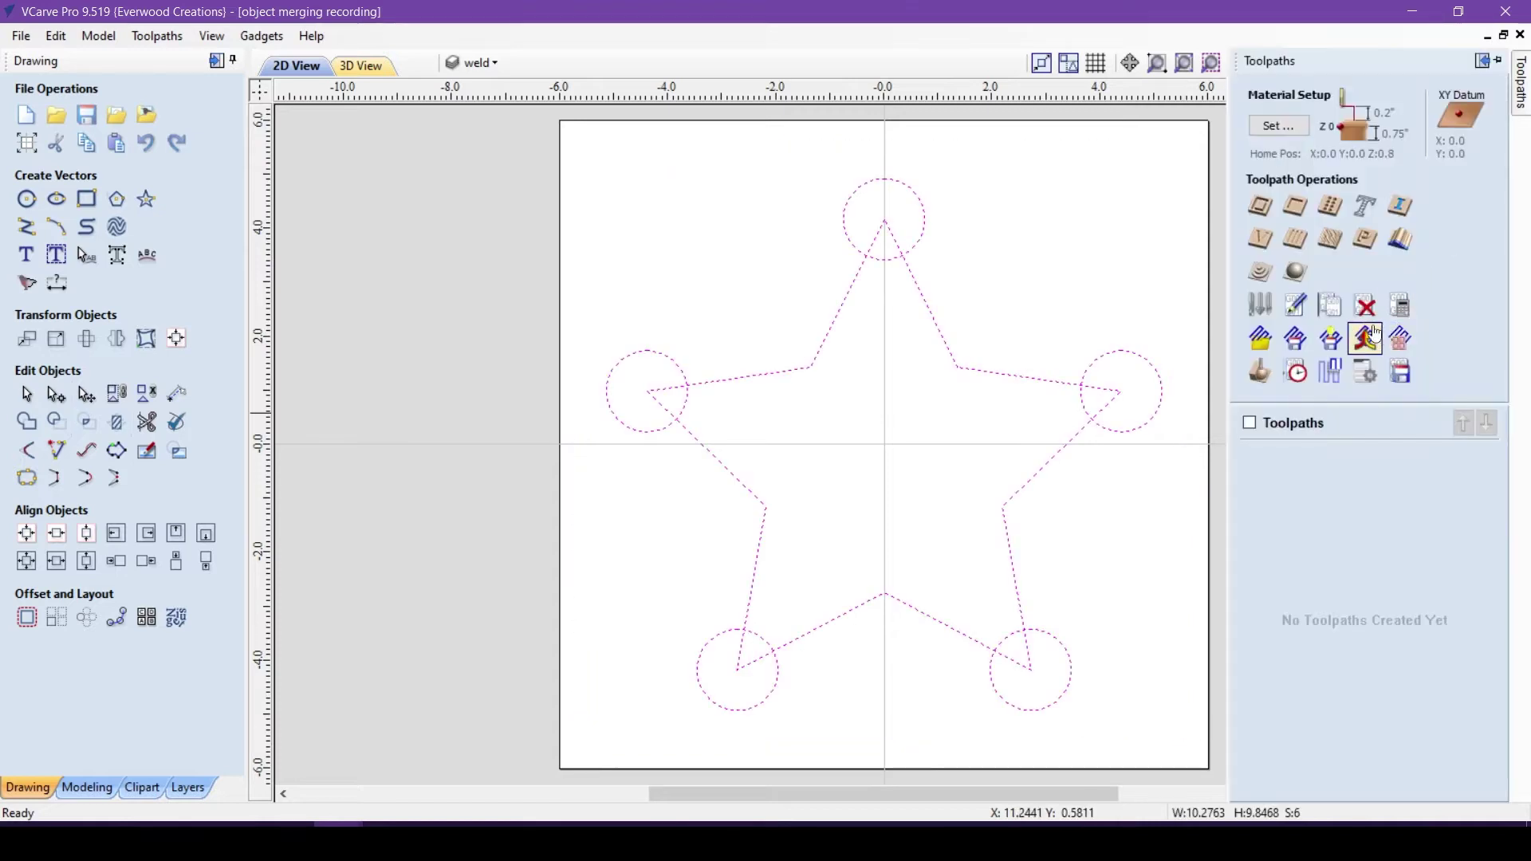
{"action": "left_click", "coordinate": [1295, 208]}
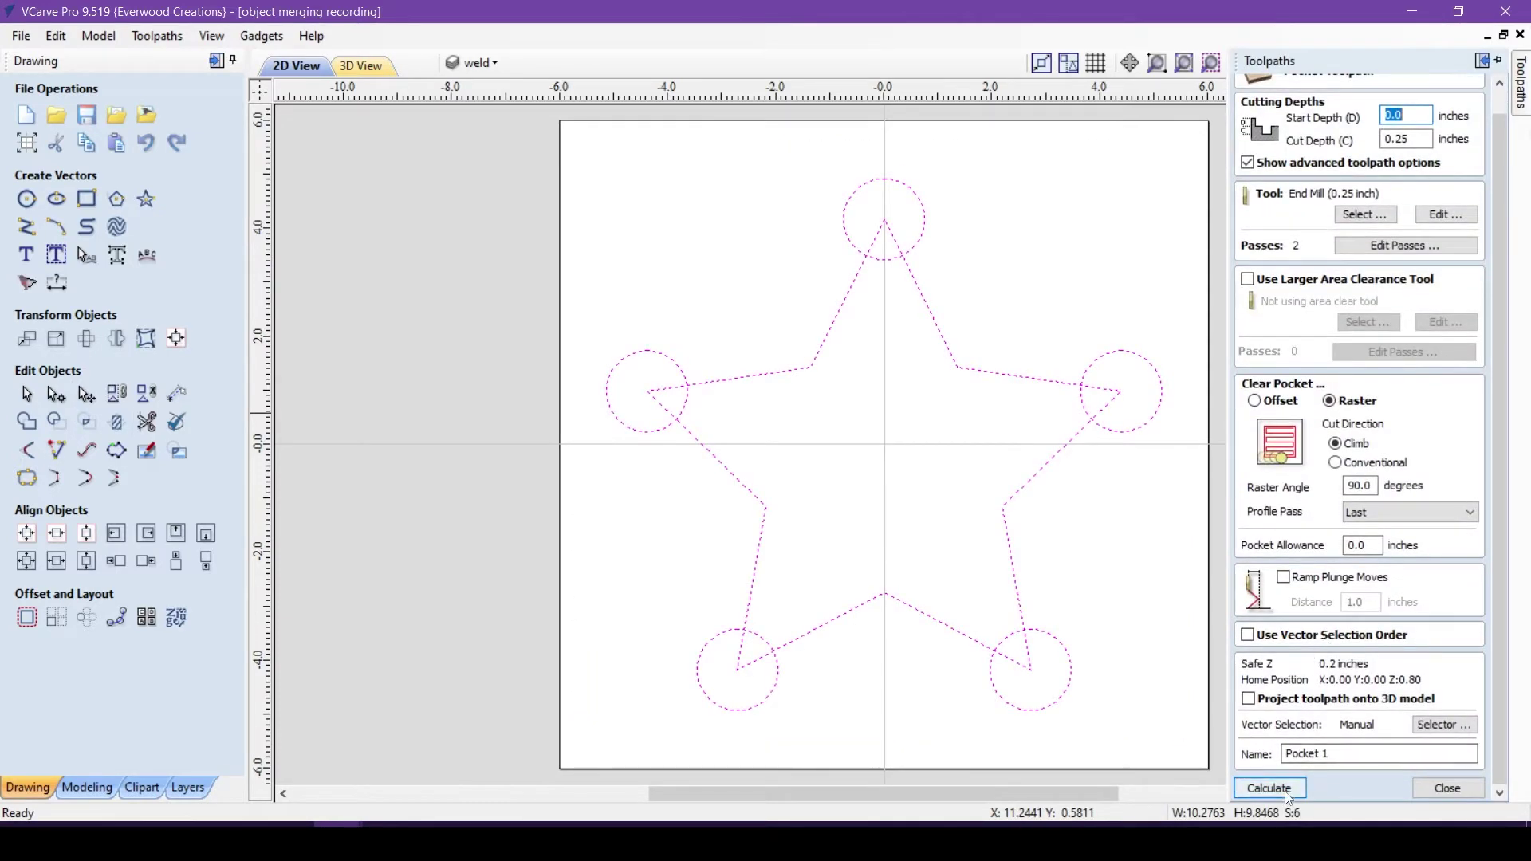
{"action": "left_click", "coordinate": [1269, 788]}
Simulate the pocket toolpath on the 3D material, close the preview and return to the 2D drawing.
{"action": "left_click", "coordinate": [1386, 300]}
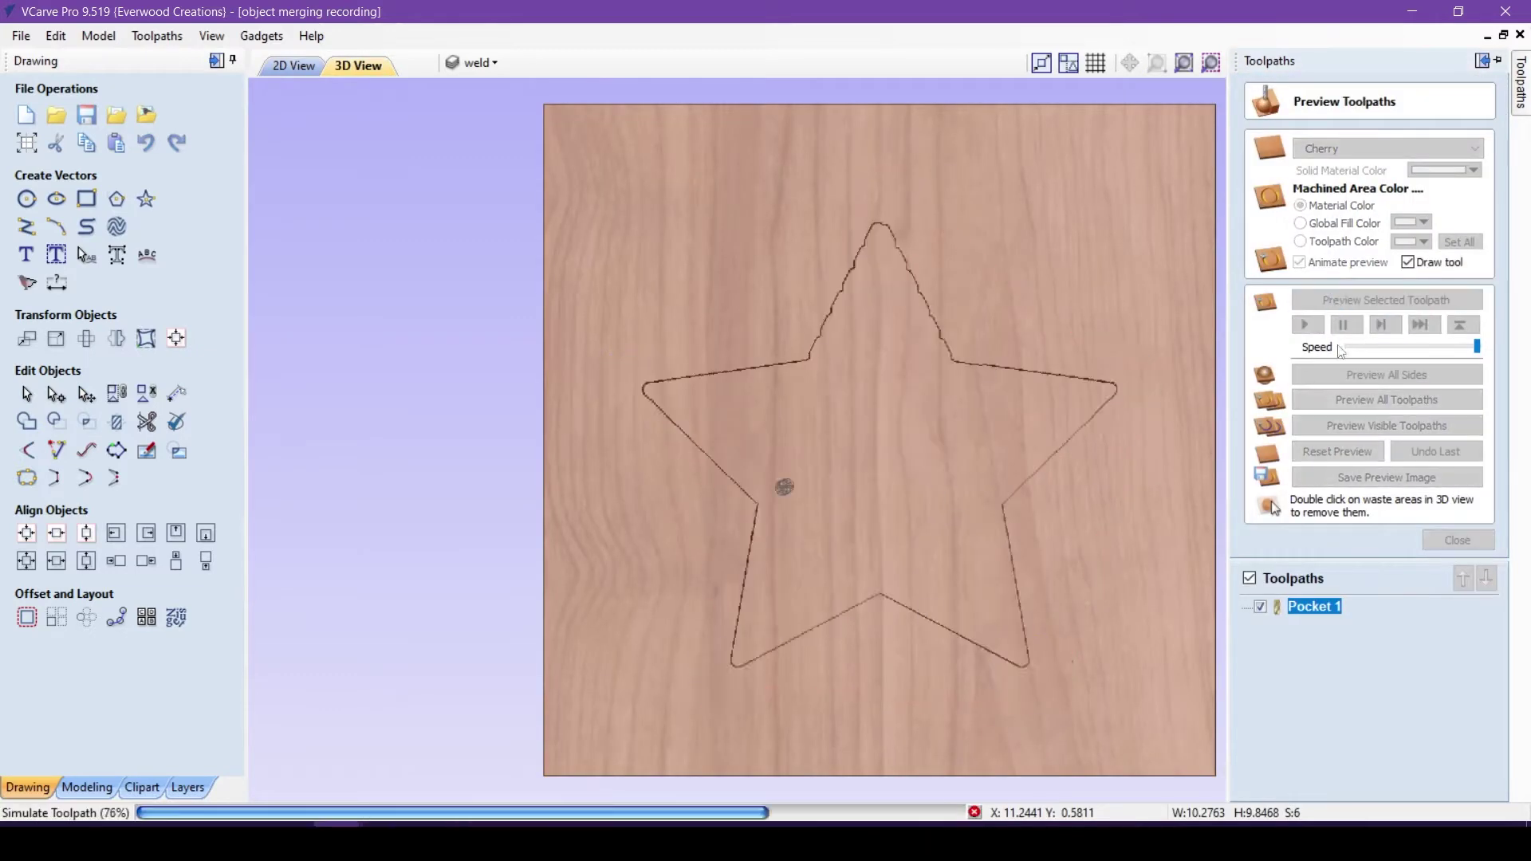
{"action": "left_click", "coordinate": [1458, 540]}
{"action": "left_click_drag", "start_coordinate": [1404, 559], "coordinate": [1111, 503]}
{"action": "key", "text": "F2"}
Calculate a 0.5-inch-deep outside profile toolpath for the separate star and circles.
{"action": "left_click", "coordinate": [1260, 210]}
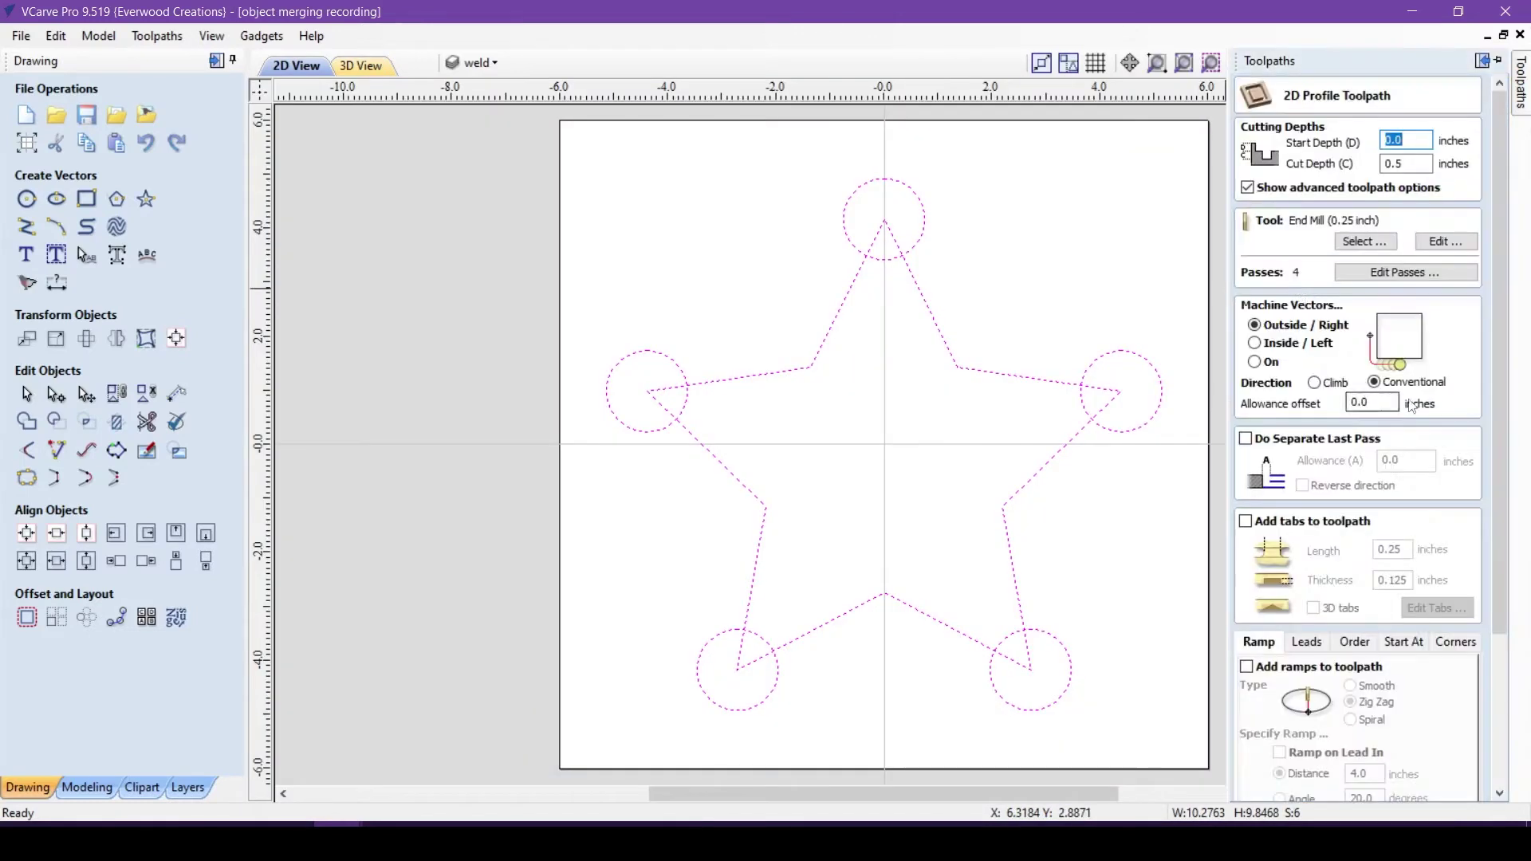
{"action": "scroll", "coordinate": [1433, 461], "scroll_direction": "down", "scroll_amount": 5}
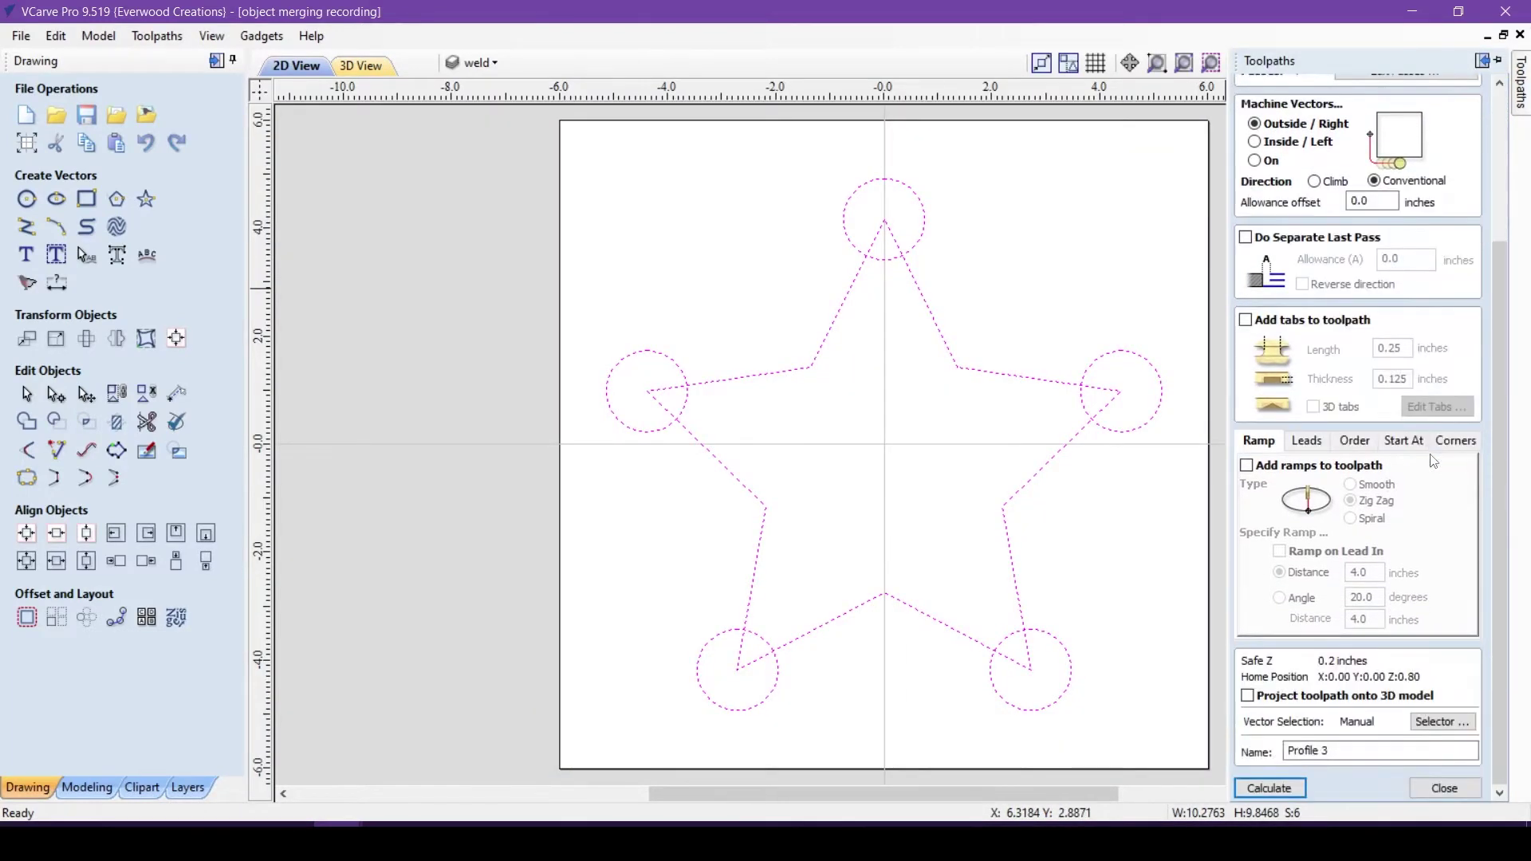
{"action": "left_click", "coordinate": [1271, 788]}
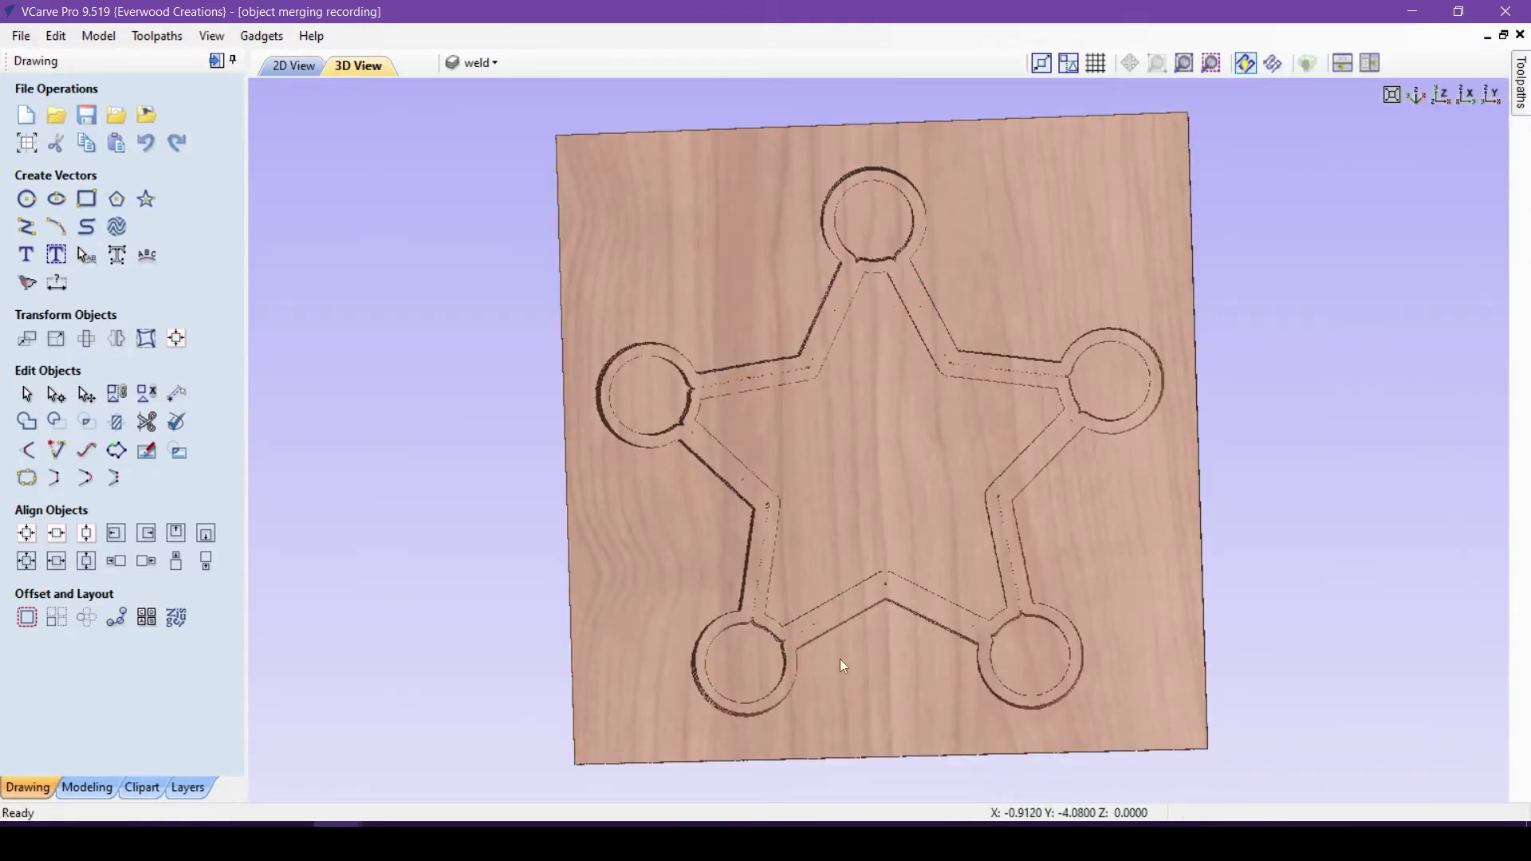
Examine in 3D how the profile cuts run where the circles overlap the star, then return to the 2D drawing.
{"action": "left_click_drag", "start_coordinate": [840, 659], "coordinate": [825, 590]}
{"action": "mouse_move", "coordinate": [1523, 86]}
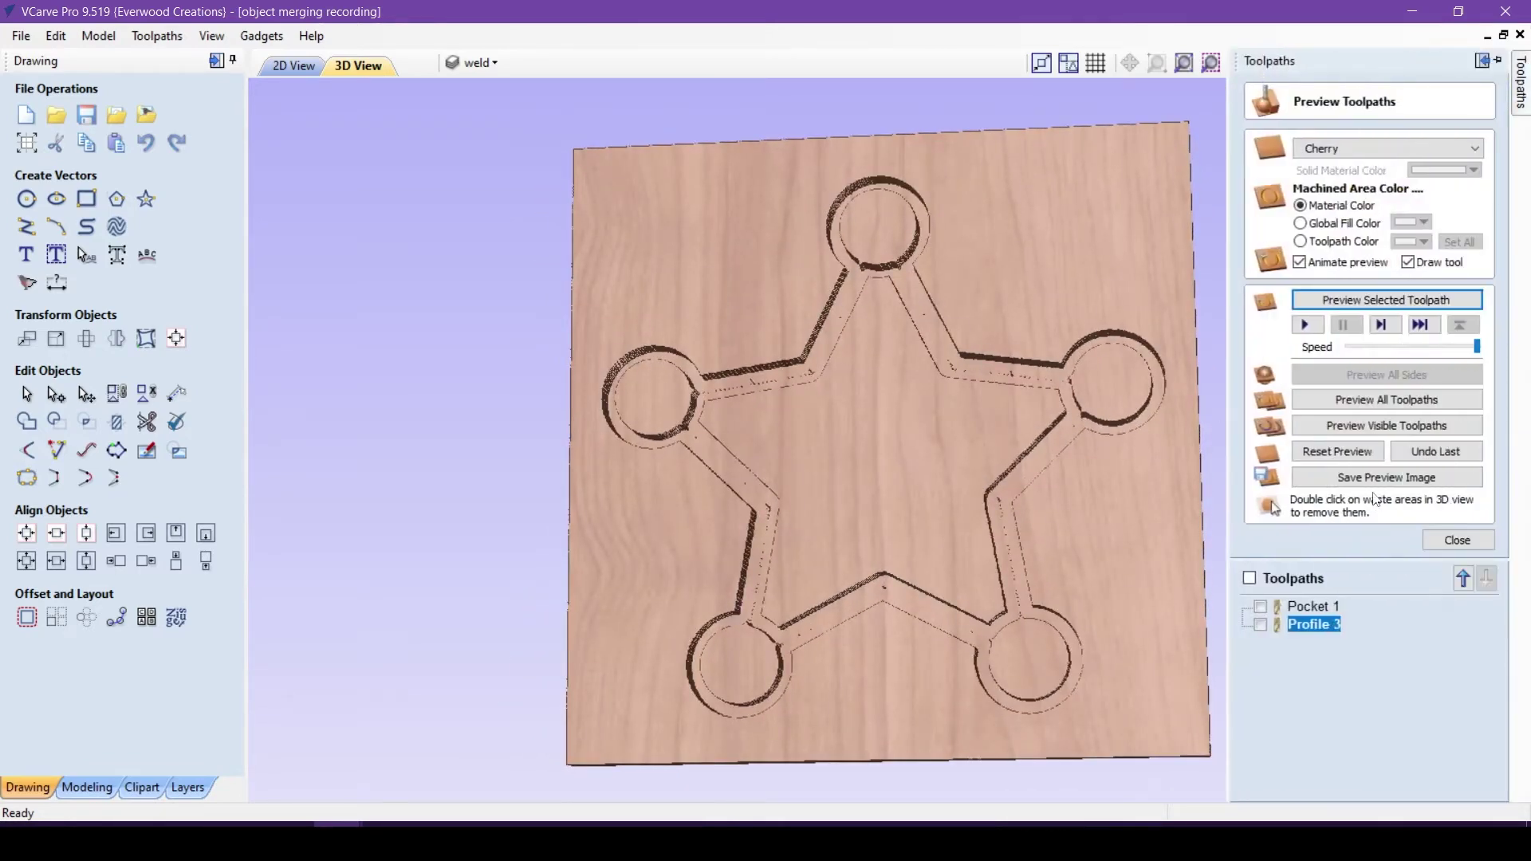
{"action": "left_click", "coordinate": [1456, 541]}
{"action": "left_click", "coordinate": [293, 65]}
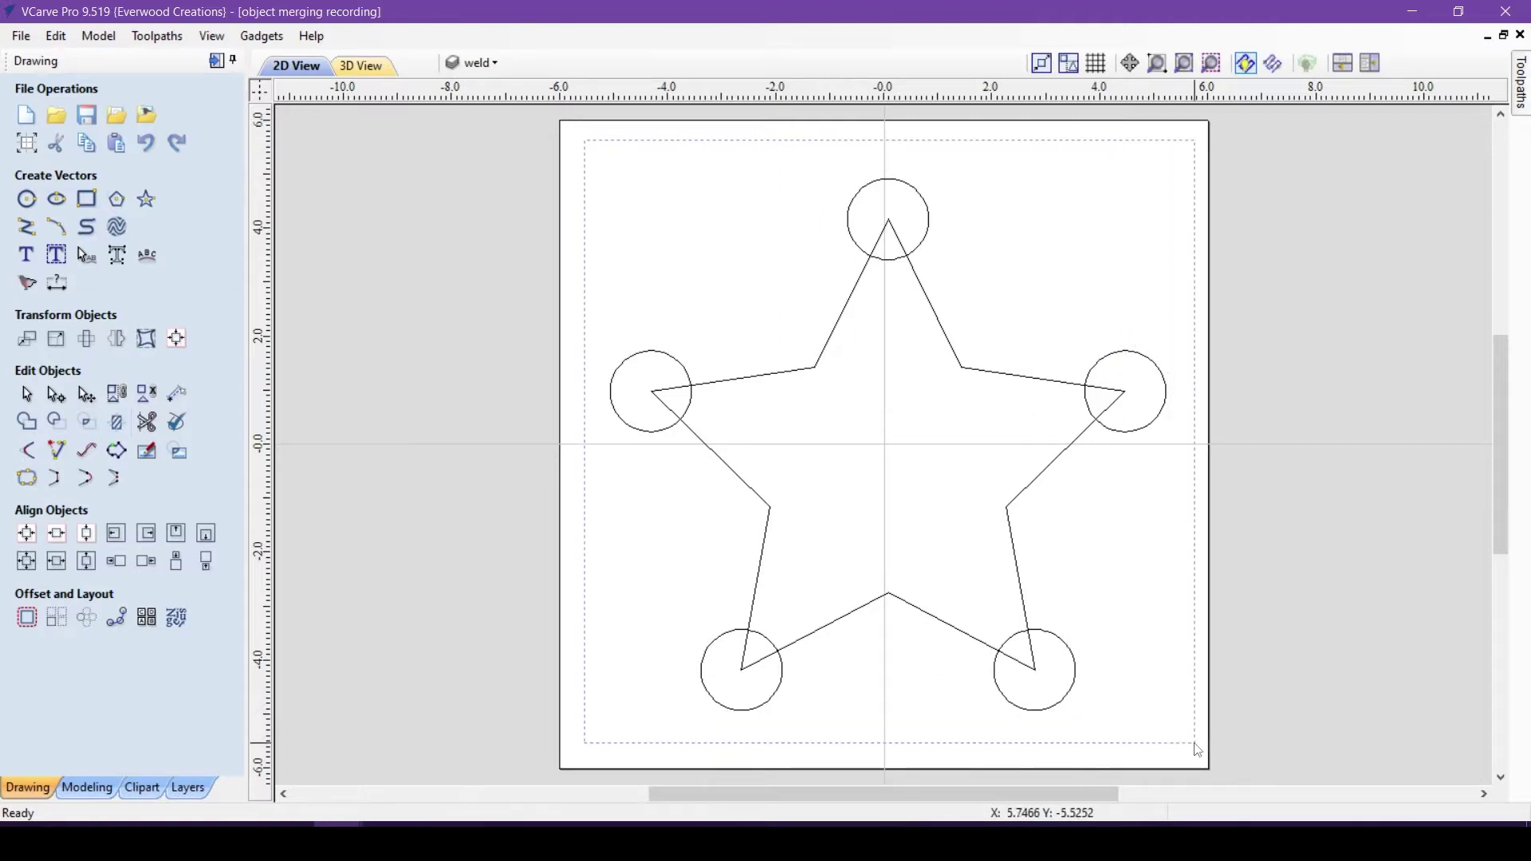
Select the star and all five circles and weld them into one outline.
{"action": "left_click_drag", "start_coordinate": [1196, 746], "coordinate": [1194, 743]}
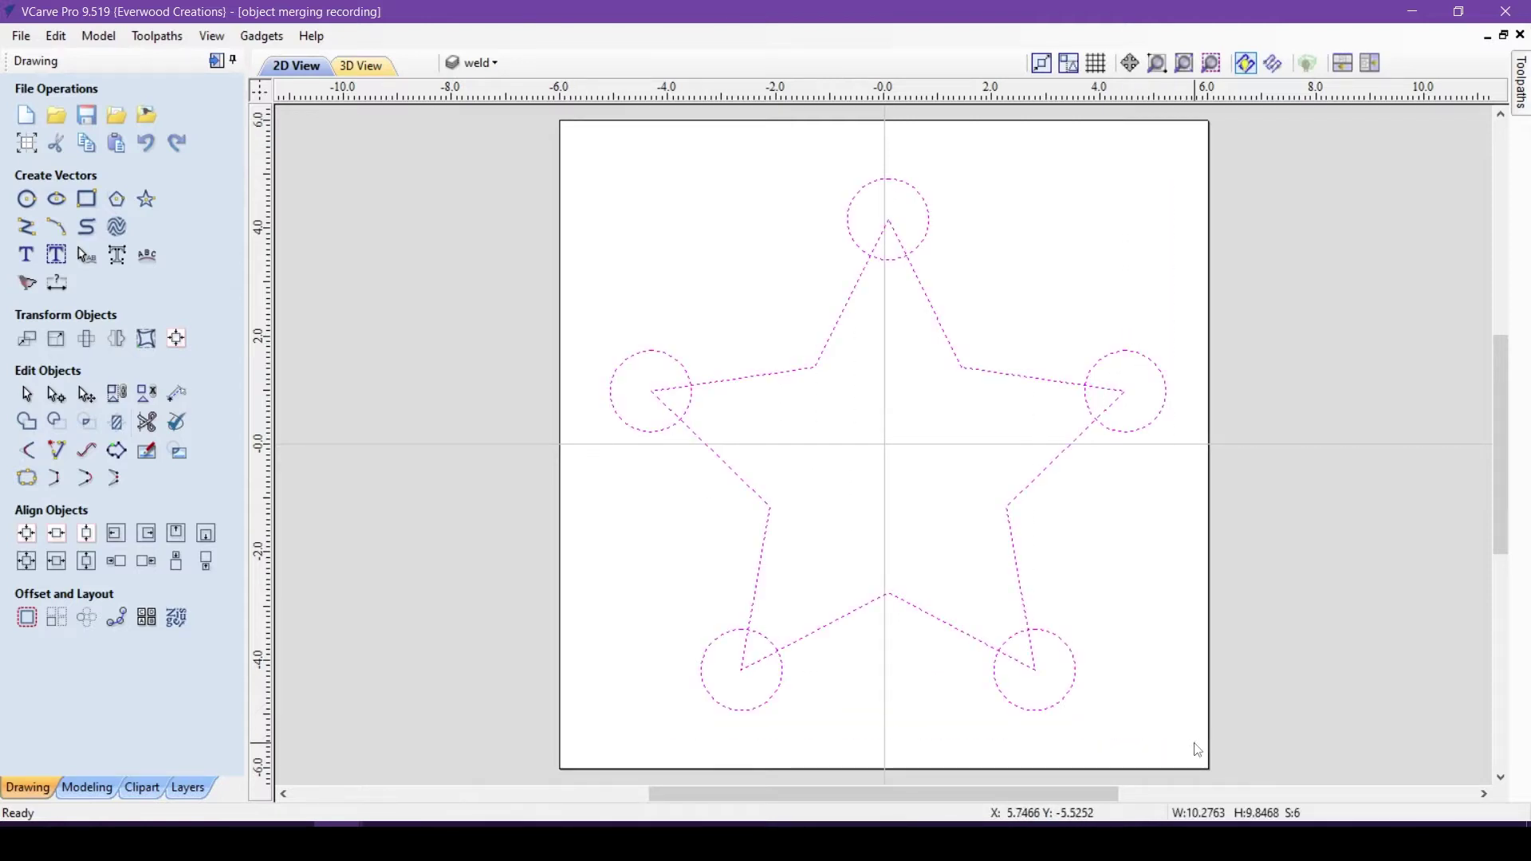
{"action": "left_click", "coordinate": [27, 425]}
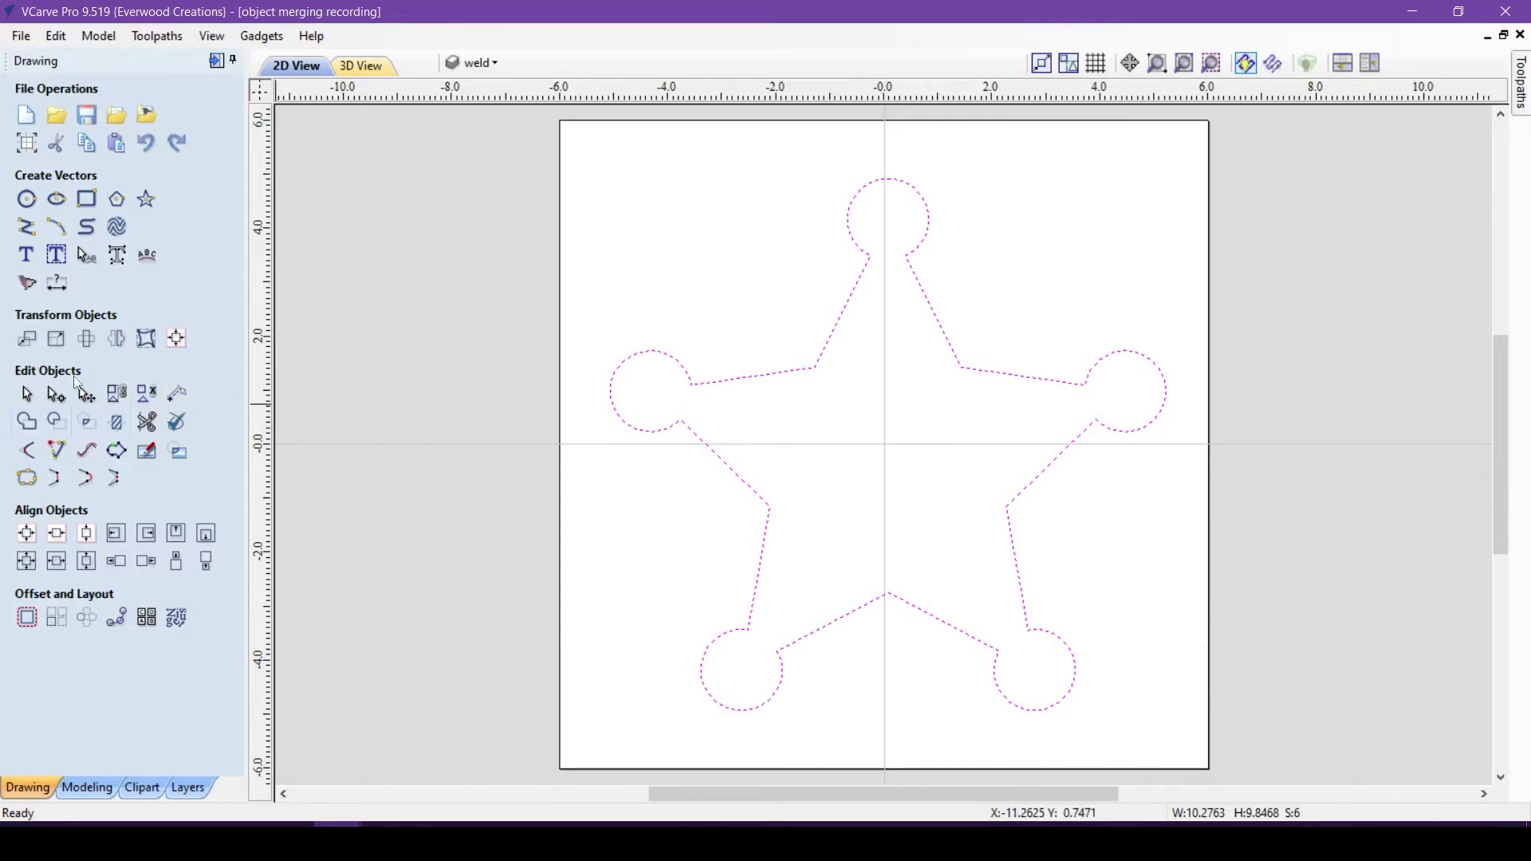
Try node editing on the welded outline by moving the star's upper-left inner corner outward, then undo the move.
{"action": "left_click", "coordinate": [687, 430]}
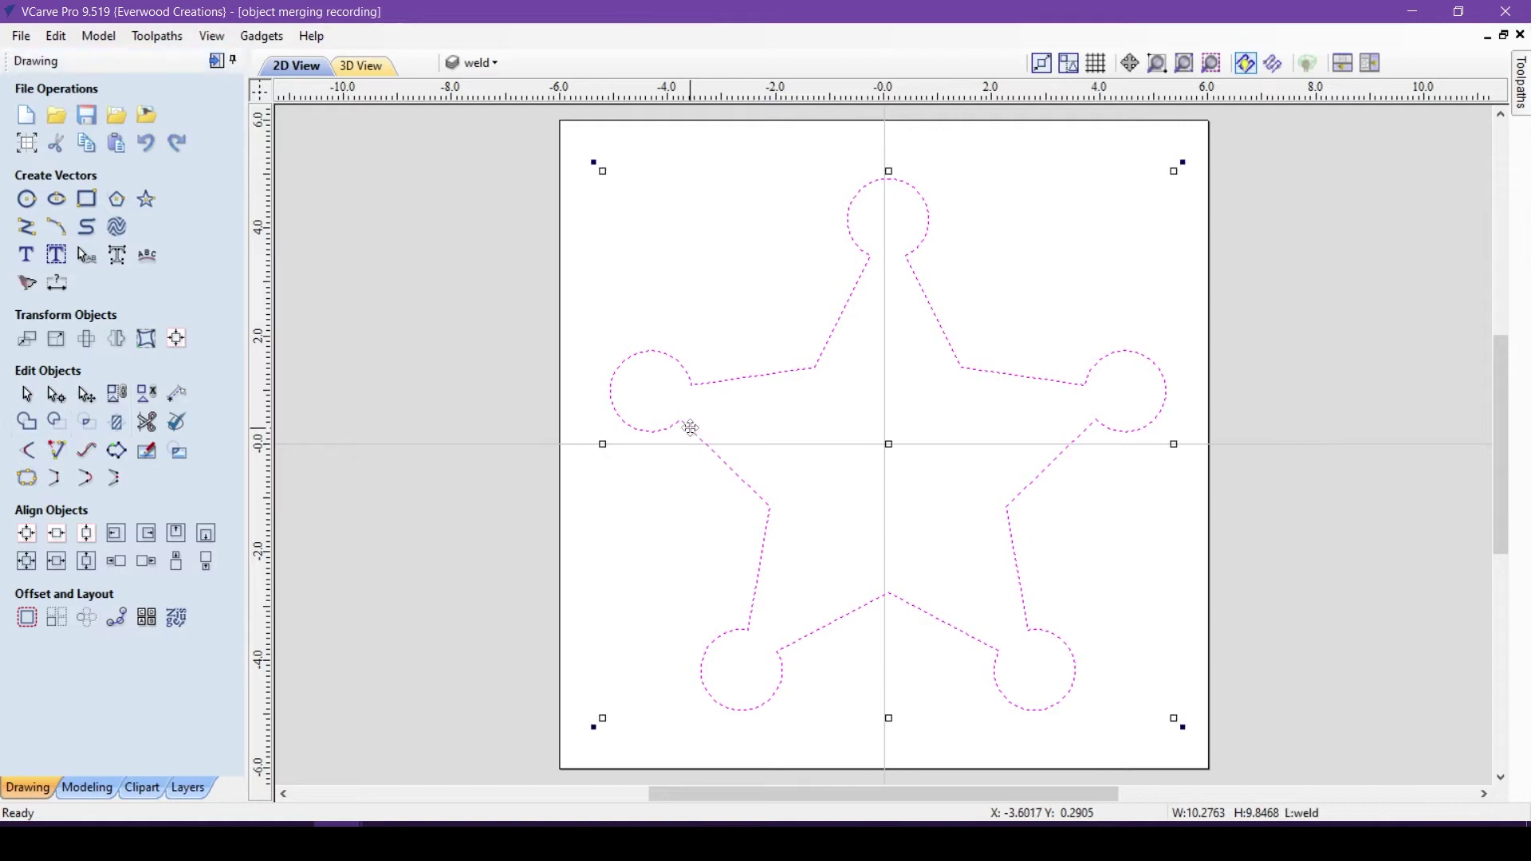
{"action": "left_click", "coordinate": [56, 395]}
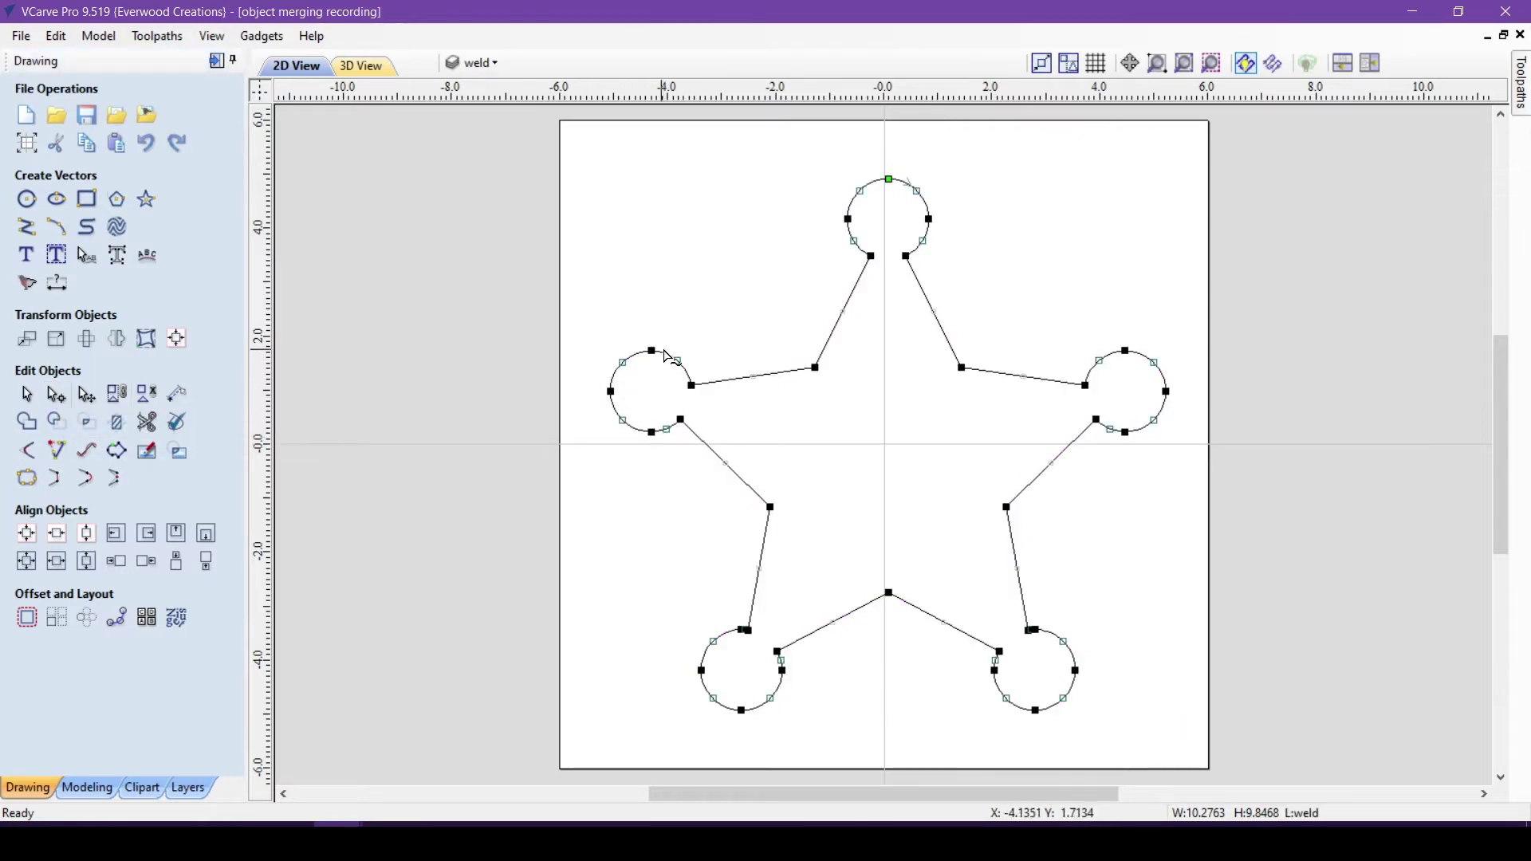
{"action": "left_click_drag", "start_coordinate": [815, 368], "coordinate": [779, 319]}
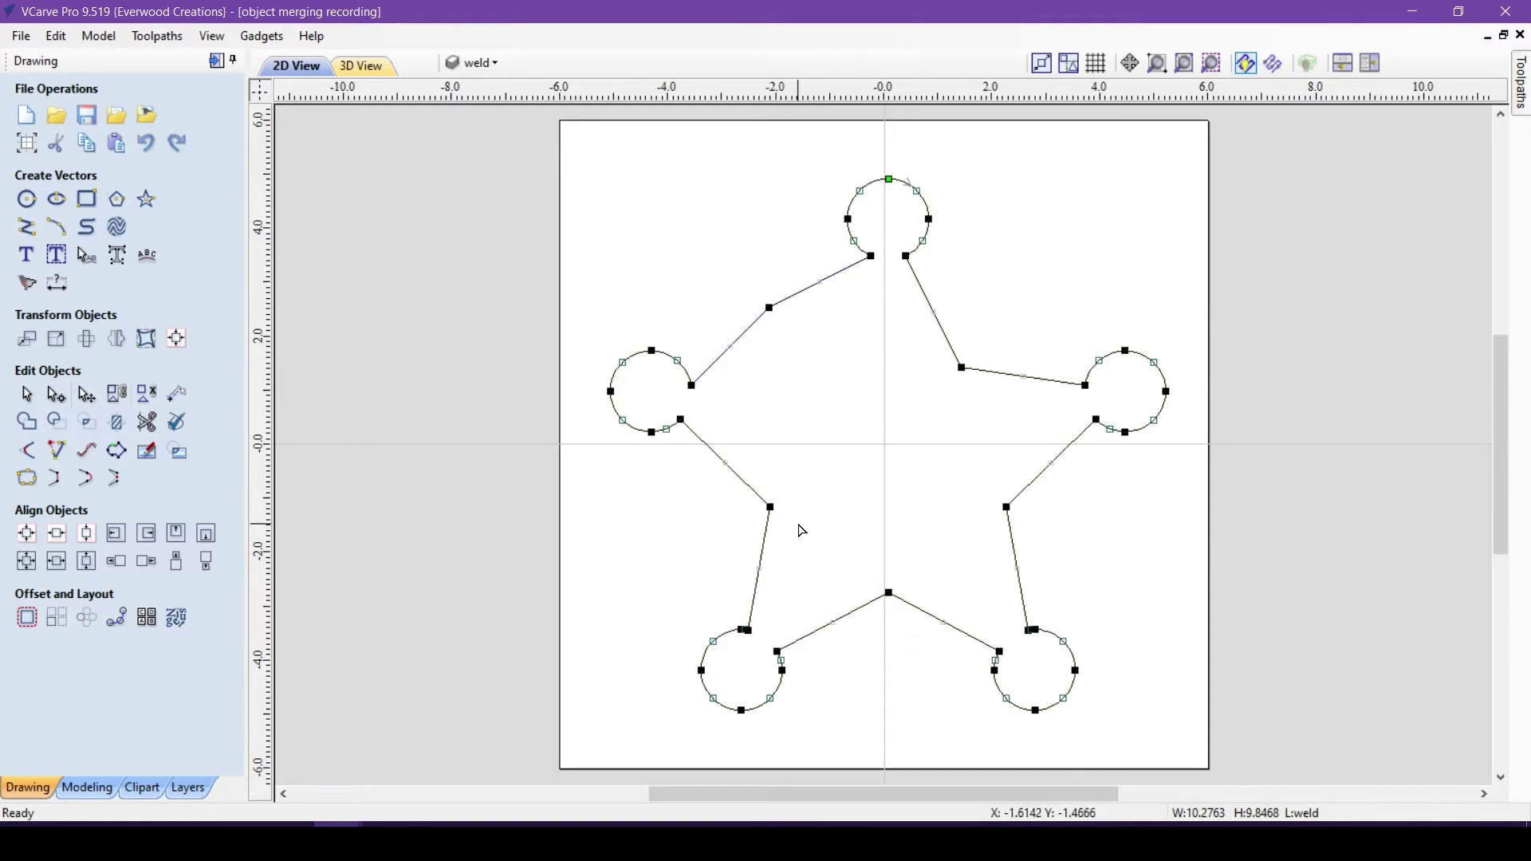
{"action": "key", "text": "ctrl+z"}
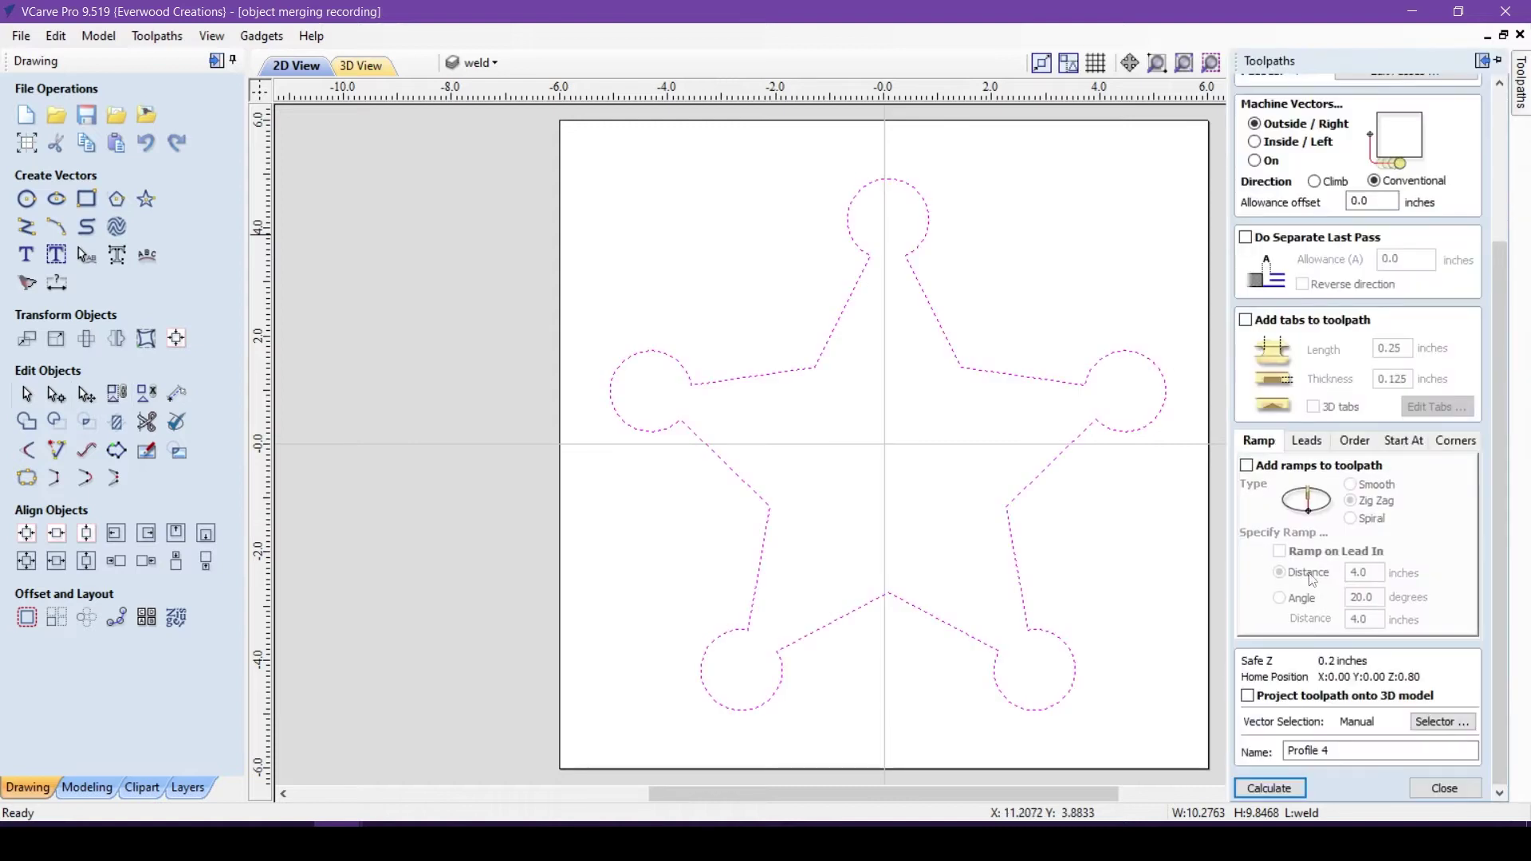
Calculate an outside profile toolpath for the welded star outline and preview its cut in 3D.
{"action": "left_click", "coordinate": [1274, 785]}
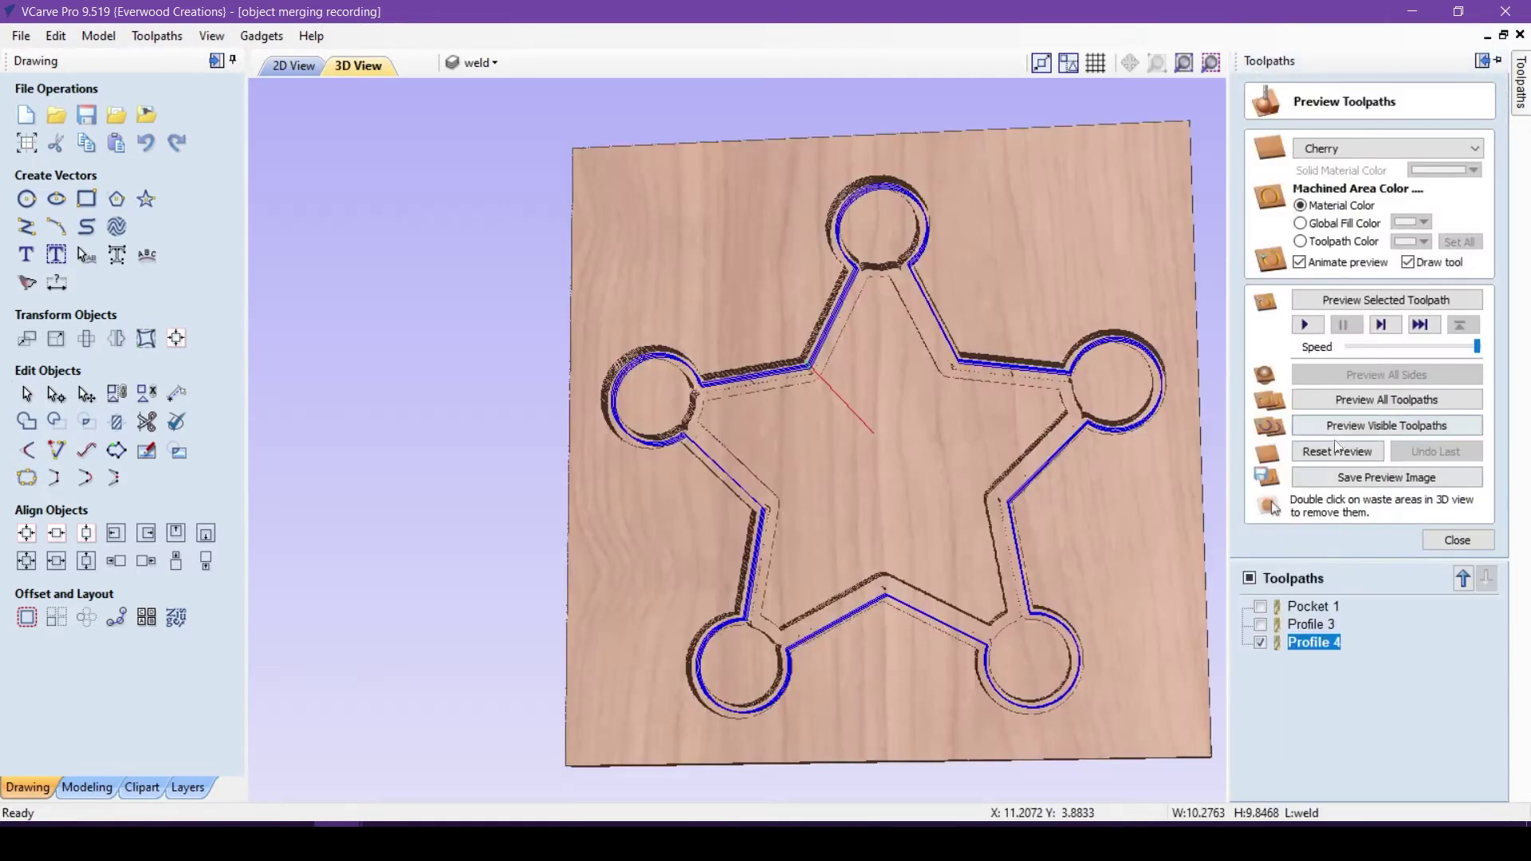
{"action": "left_click", "coordinate": [1386, 299]}
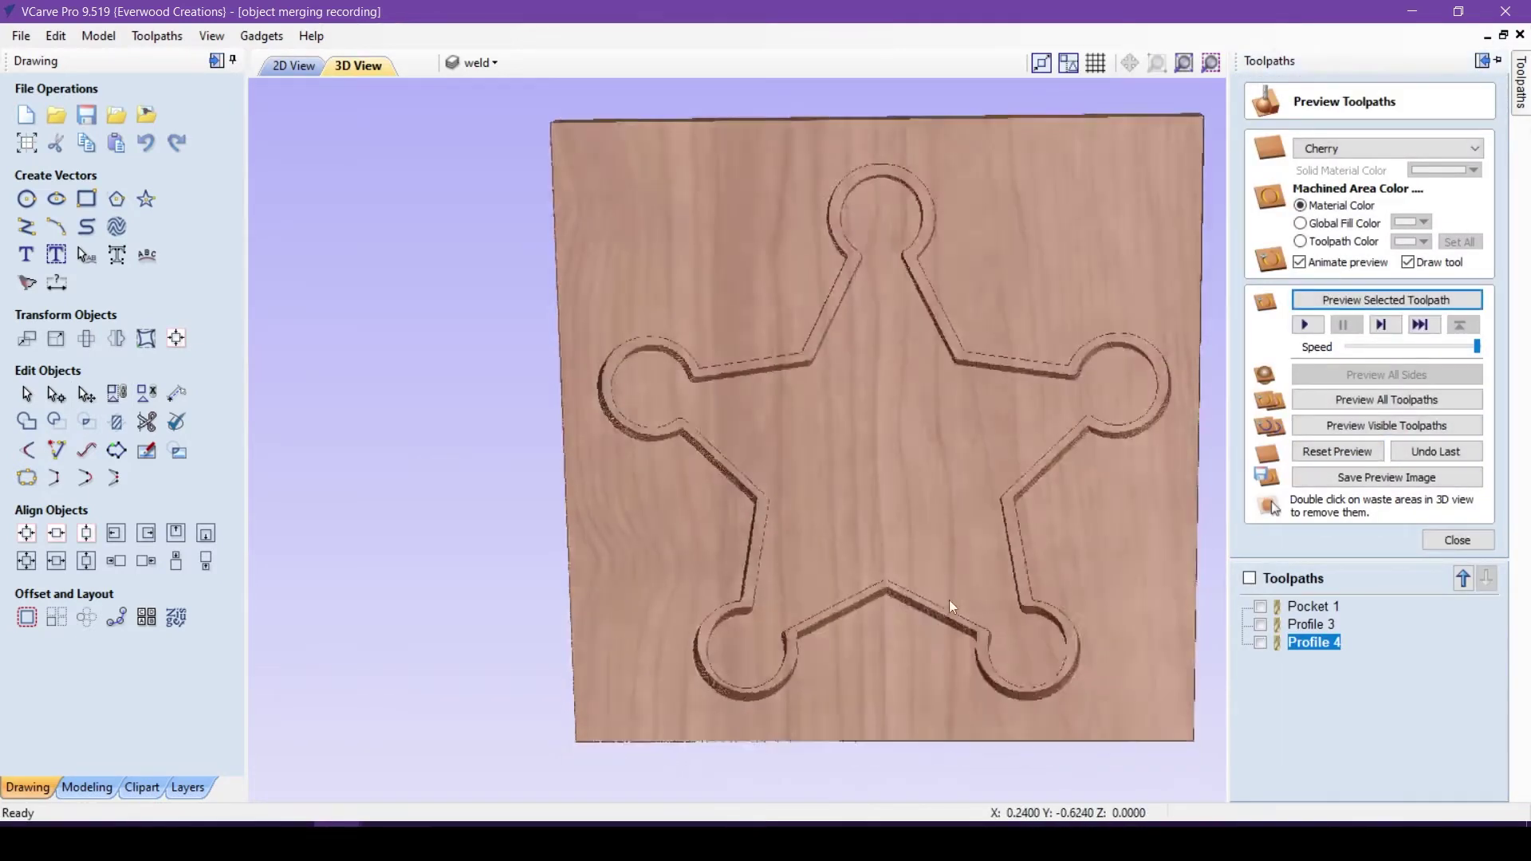
{"action": "key", "text": "Escape"}
{"action": "left_click_drag", "start_coordinate": [949, 599], "coordinate": [946, 385]}
Undo the weld, then calculate and preview a V-carve toolpath with a 0.5-inch flat depth for the separate star and circles.
{"action": "key", "text": "F2"}
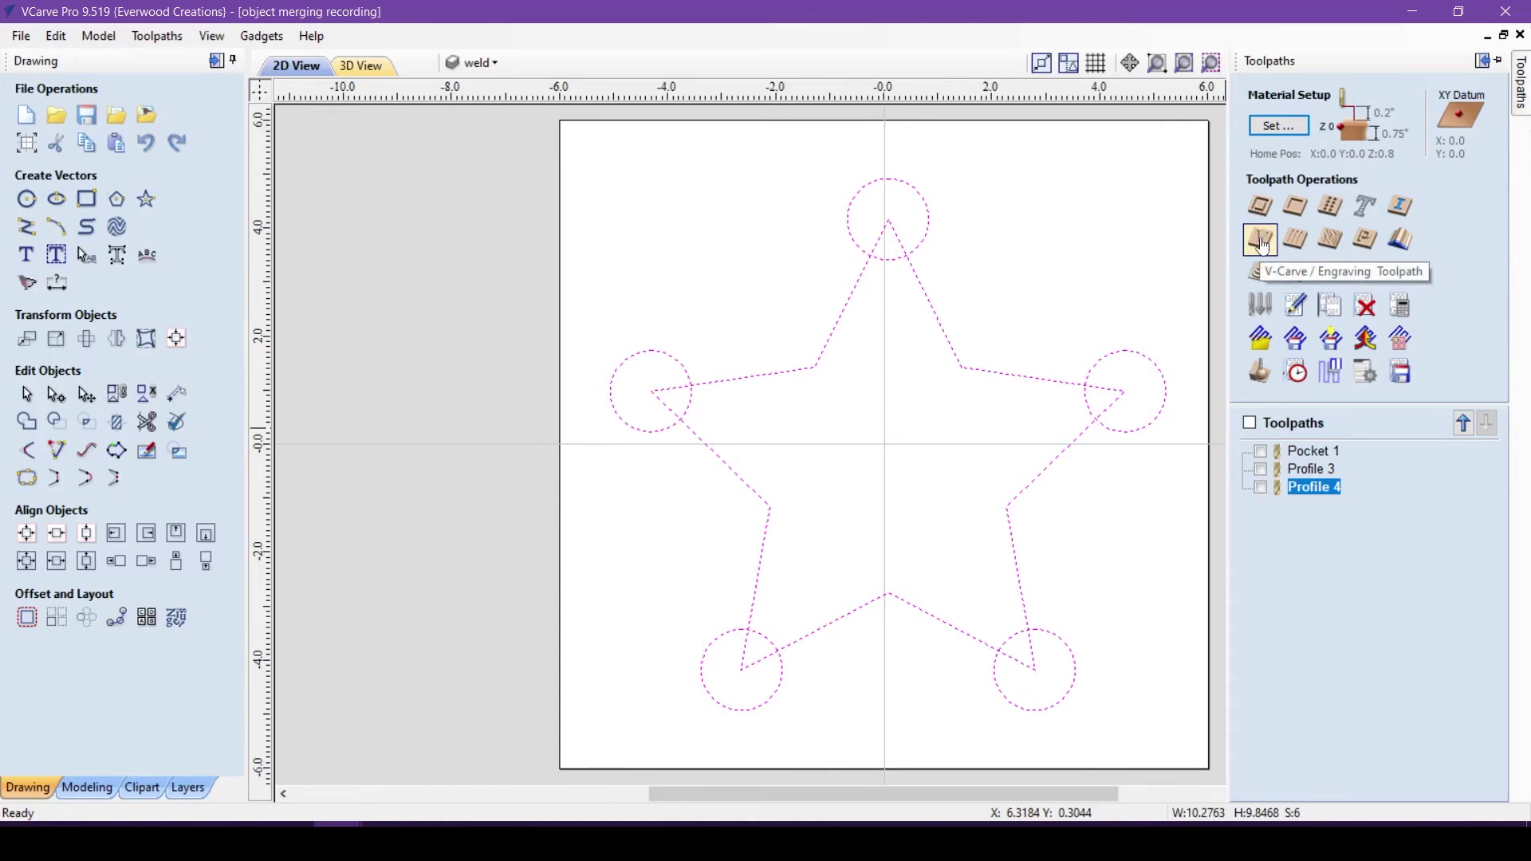
{"action": "left_click", "coordinate": [1261, 239]}
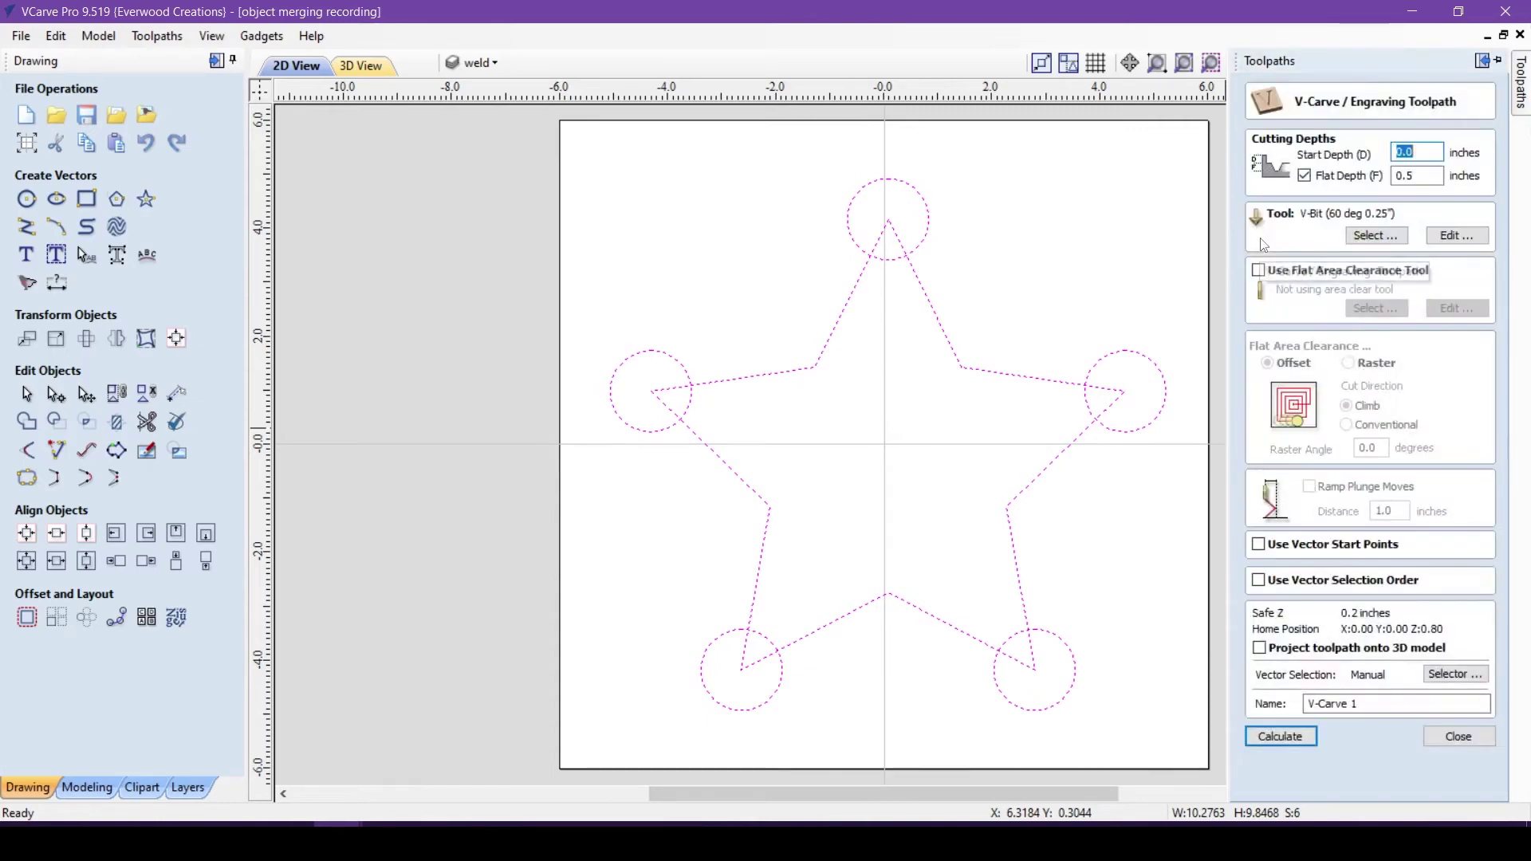
{"action": "left_click", "coordinate": [1304, 738]}
{"action": "left_click", "coordinate": [1384, 301]}
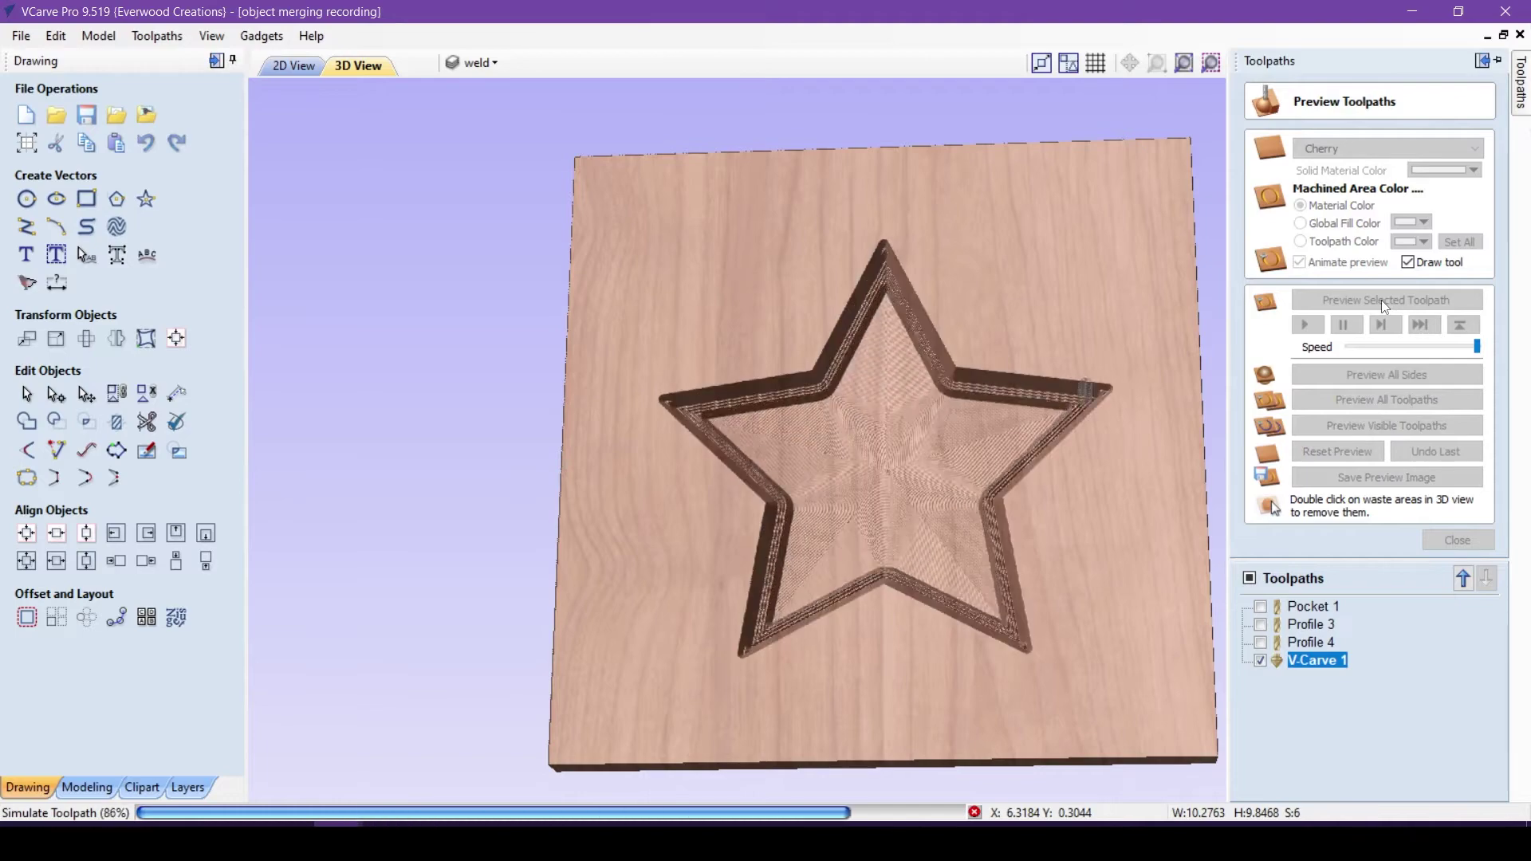
Inspect the V-carved preview up close where the star's point meets the circle, then return to the 2D drawing.
{"action": "left_click_drag", "start_coordinate": [1166, 426], "coordinate": [821, 366]}
{"action": "scroll", "coordinate": [604, 357], "scroll_direction": "up", "scroll_amount": 3}
{"action": "scroll", "coordinate": [583, 335], "scroll_direction": "up", "scroll_amount": 2}
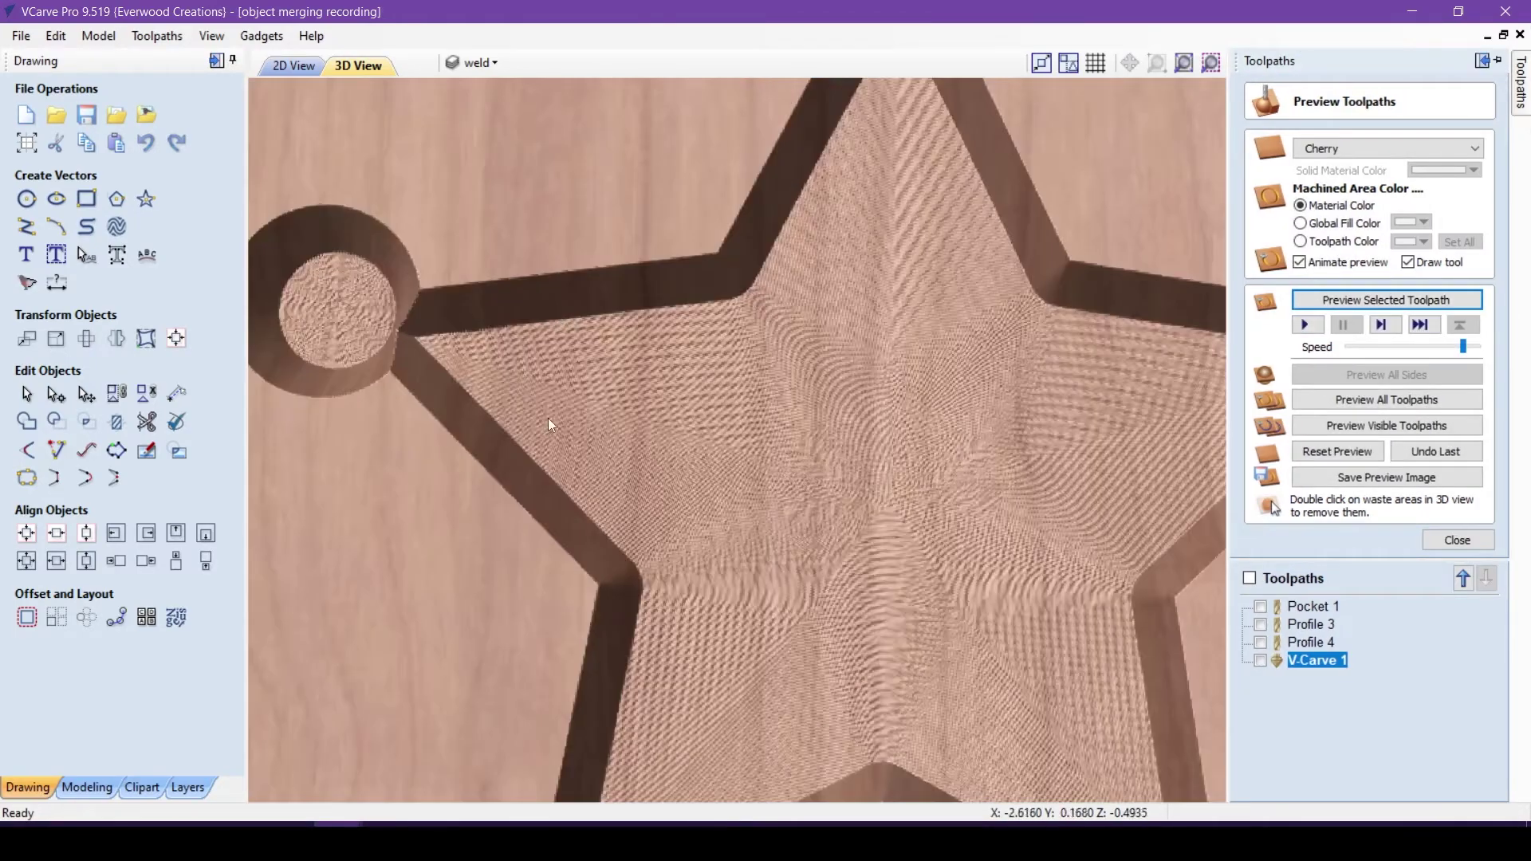
{"action": "left_click_drag", "start_coordinate": [548, 418], "coordinate": [378, 346]}
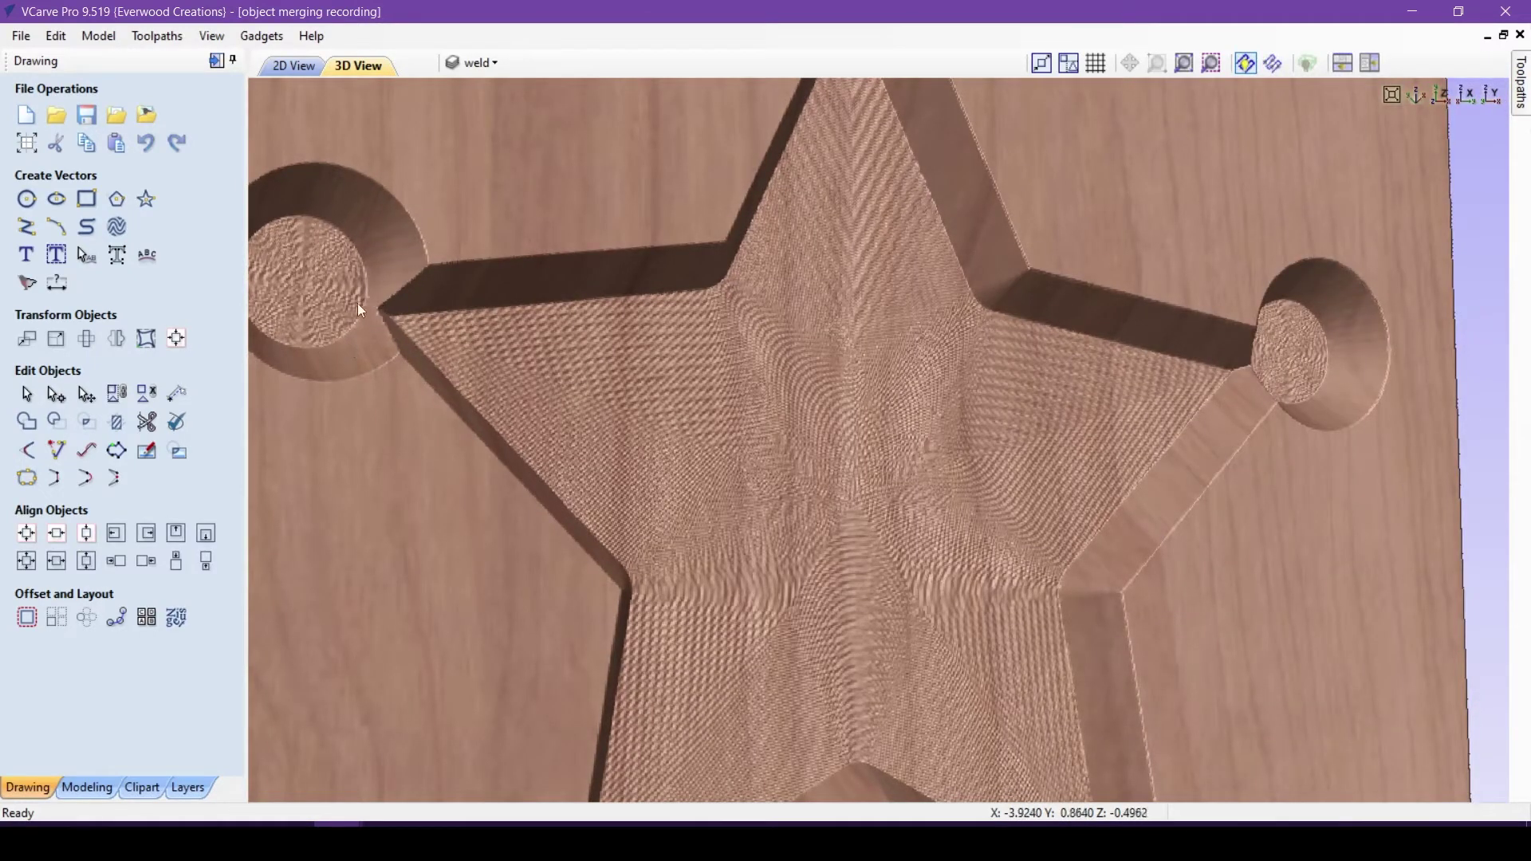
{"action": "key", "text": "F2"}
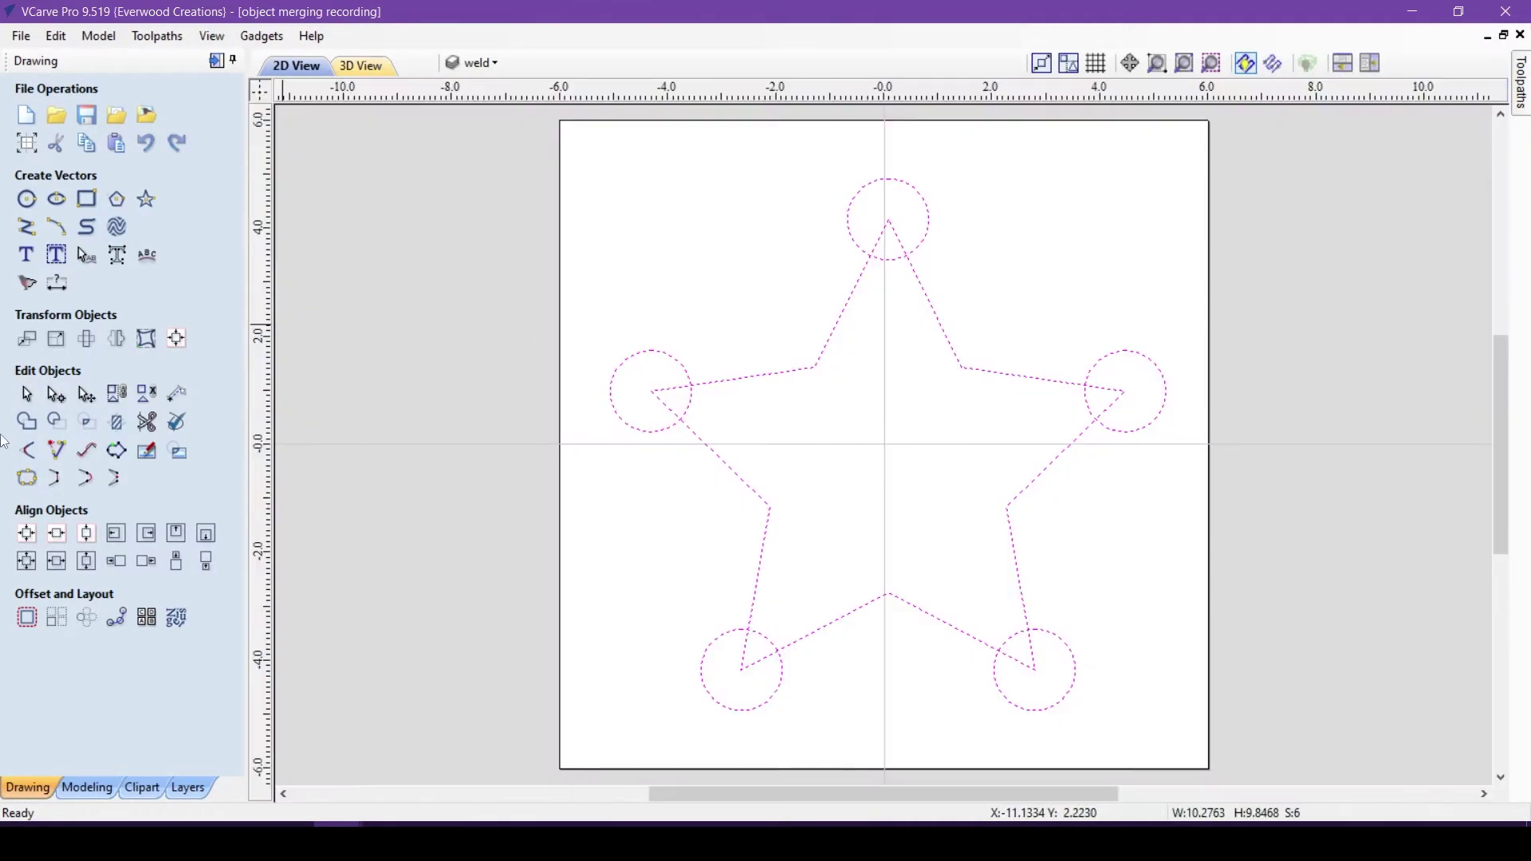
Weld the star and circles again, and calculate and preview a V-carve toolpath for the merged outline.
{"action": "left_click", "coordinate": [1521, 80]}
{"action": "left_click", "coordinate": [1192, 735]}
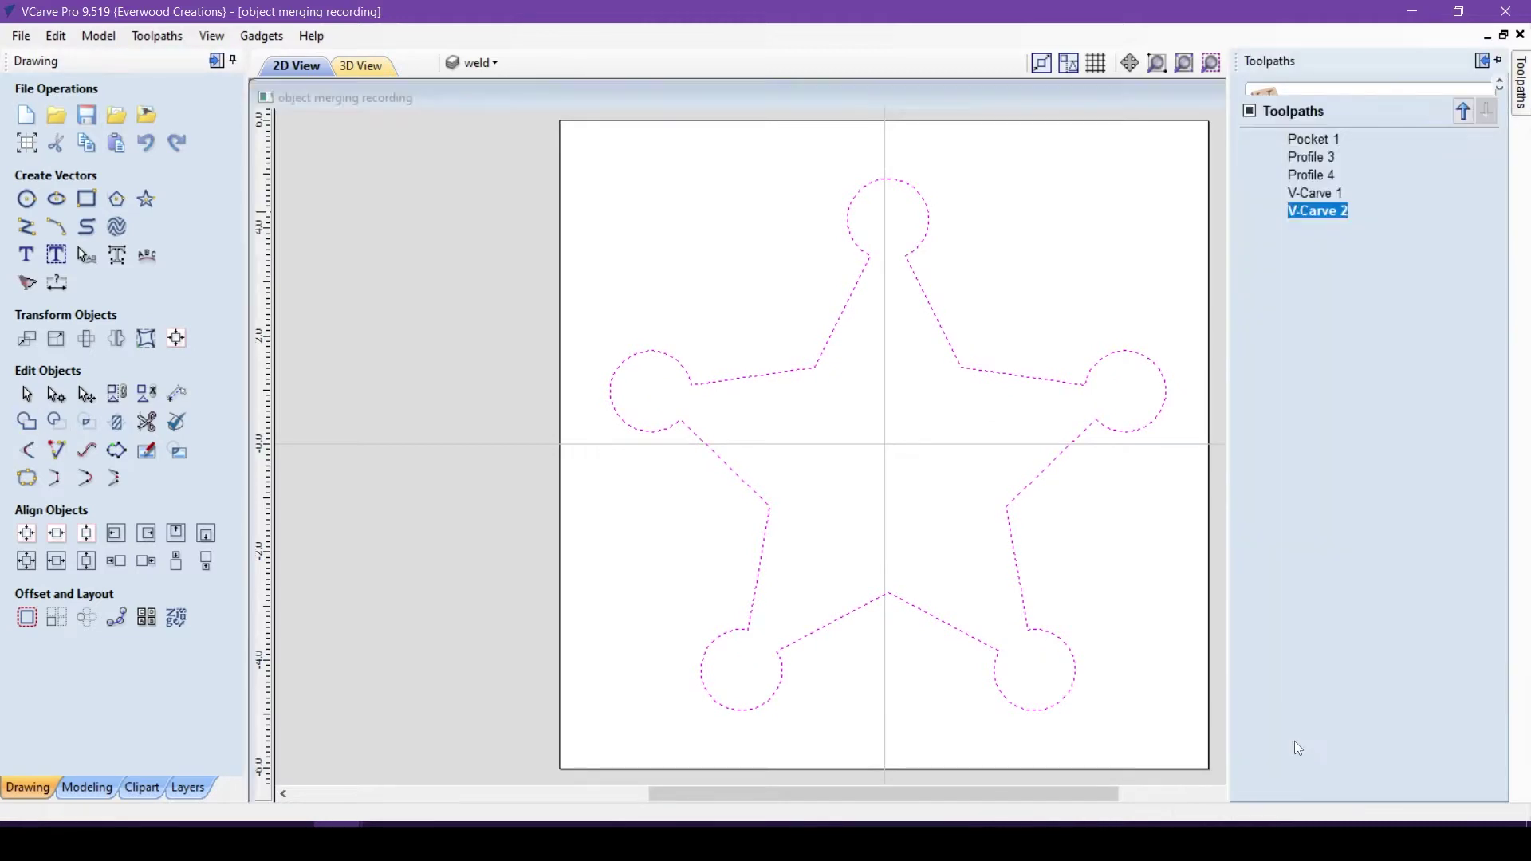
{"action": "left_click", "coordinate": [1417, 306]}
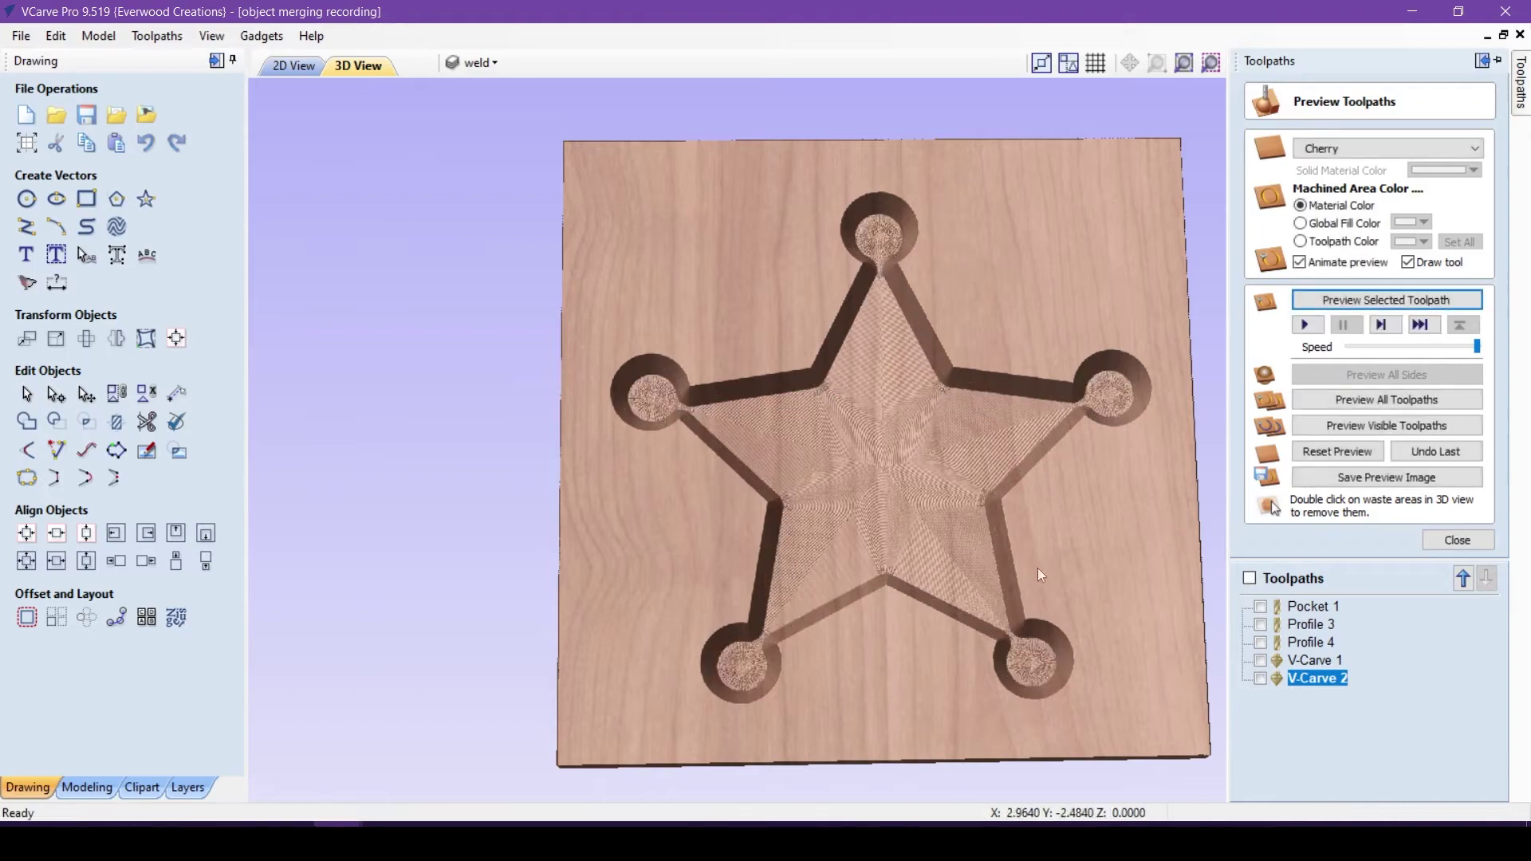
{"action": "left_click_drag", "start_coordinate": [1037, 567], "coordinate": [758, 612]}
{"action": "scroll", "coordinate": [925, 552], "scroll_direction": "down", "scroll_amount": 5}
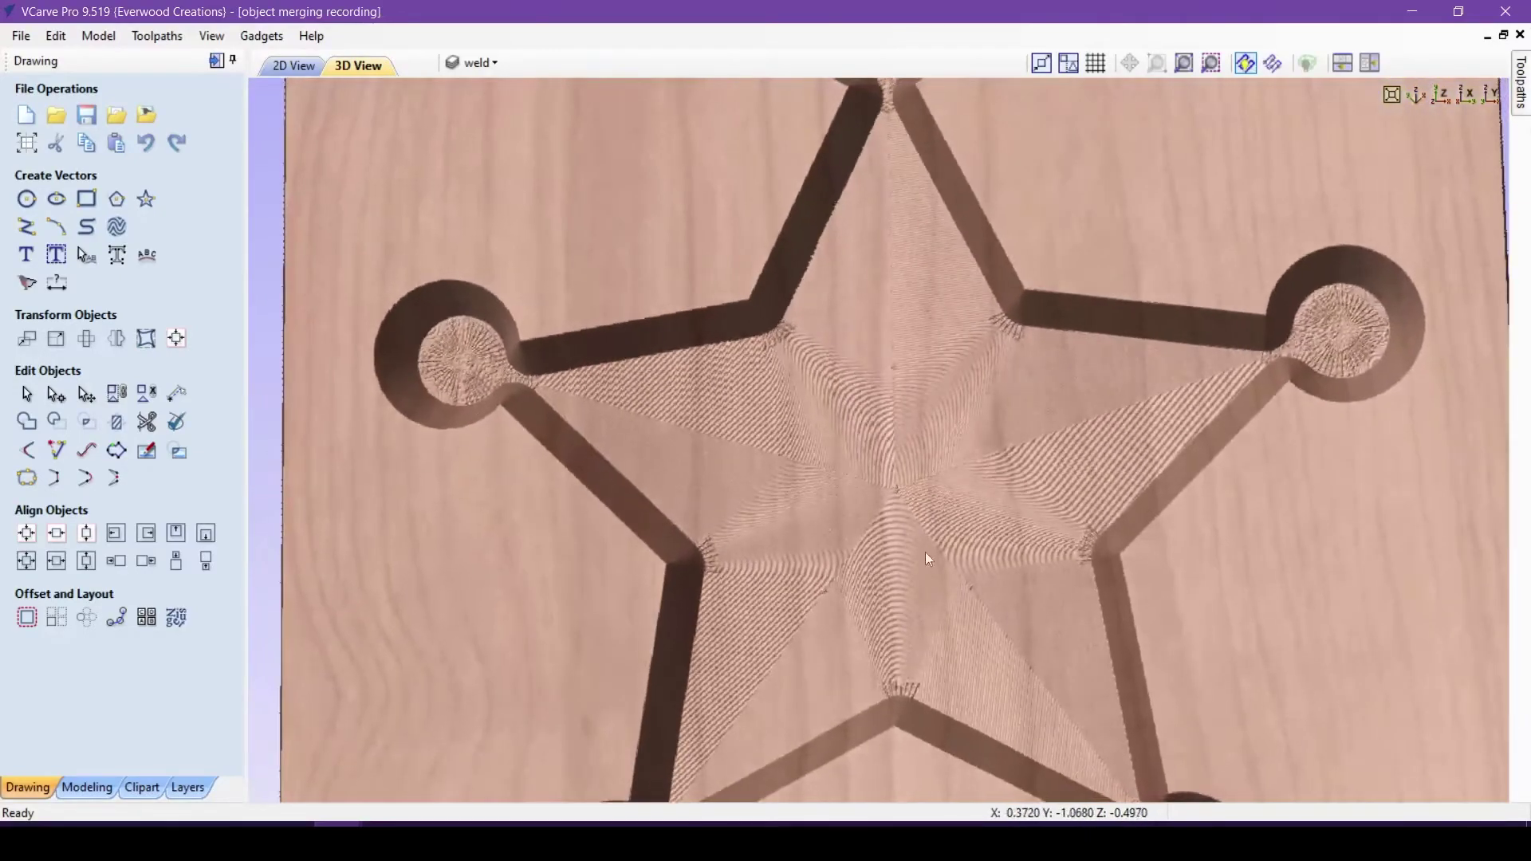
{"action": "key", "text": "F2"}
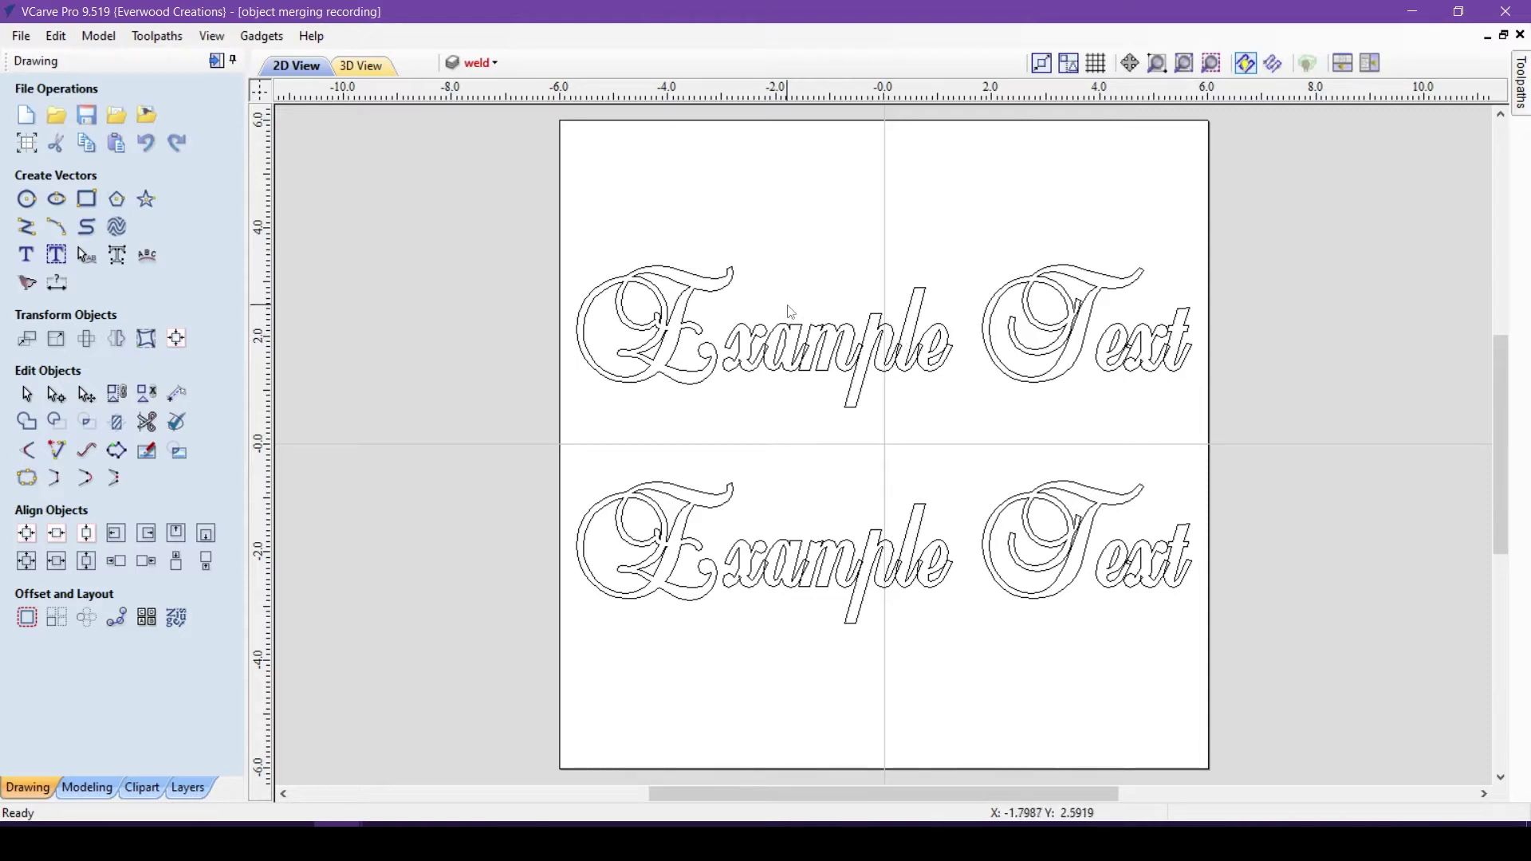
Convert the lower "Example Text" line to editable curves and deselect it.
{"action": "scroll", "coordinate": [786, 351], "scroll_direction": "up", "scroll_amount": 3}
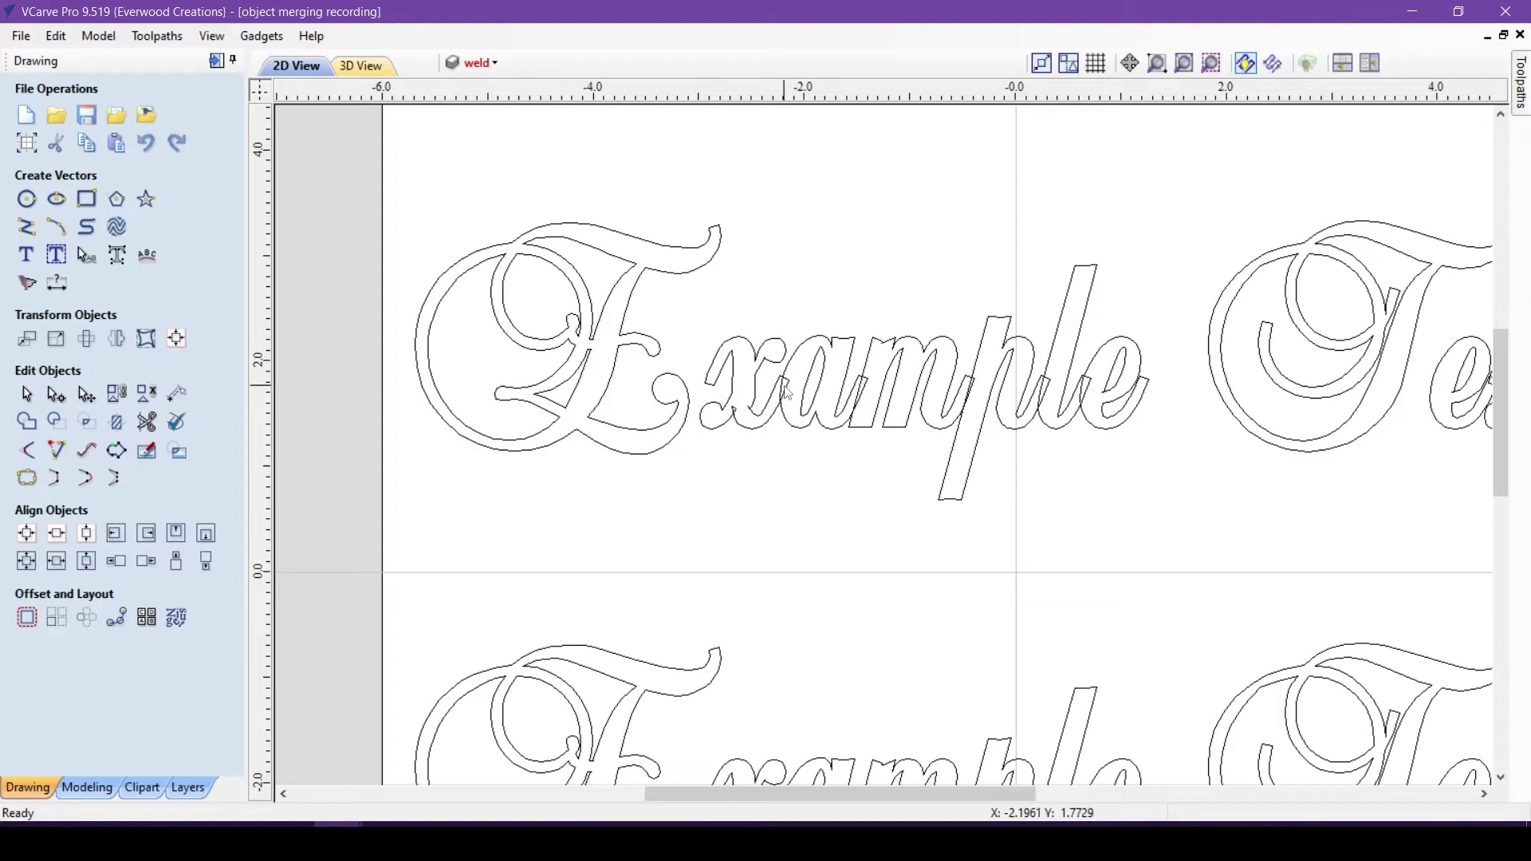
{"action": "scroll", "coordinate": [785, 389], "scroll_direction": "down", "scroll_amount": 3}
{"action": "scroll", "coordinate": [847, 591], "scroll_direction": "up", "scroll_amount": 1}
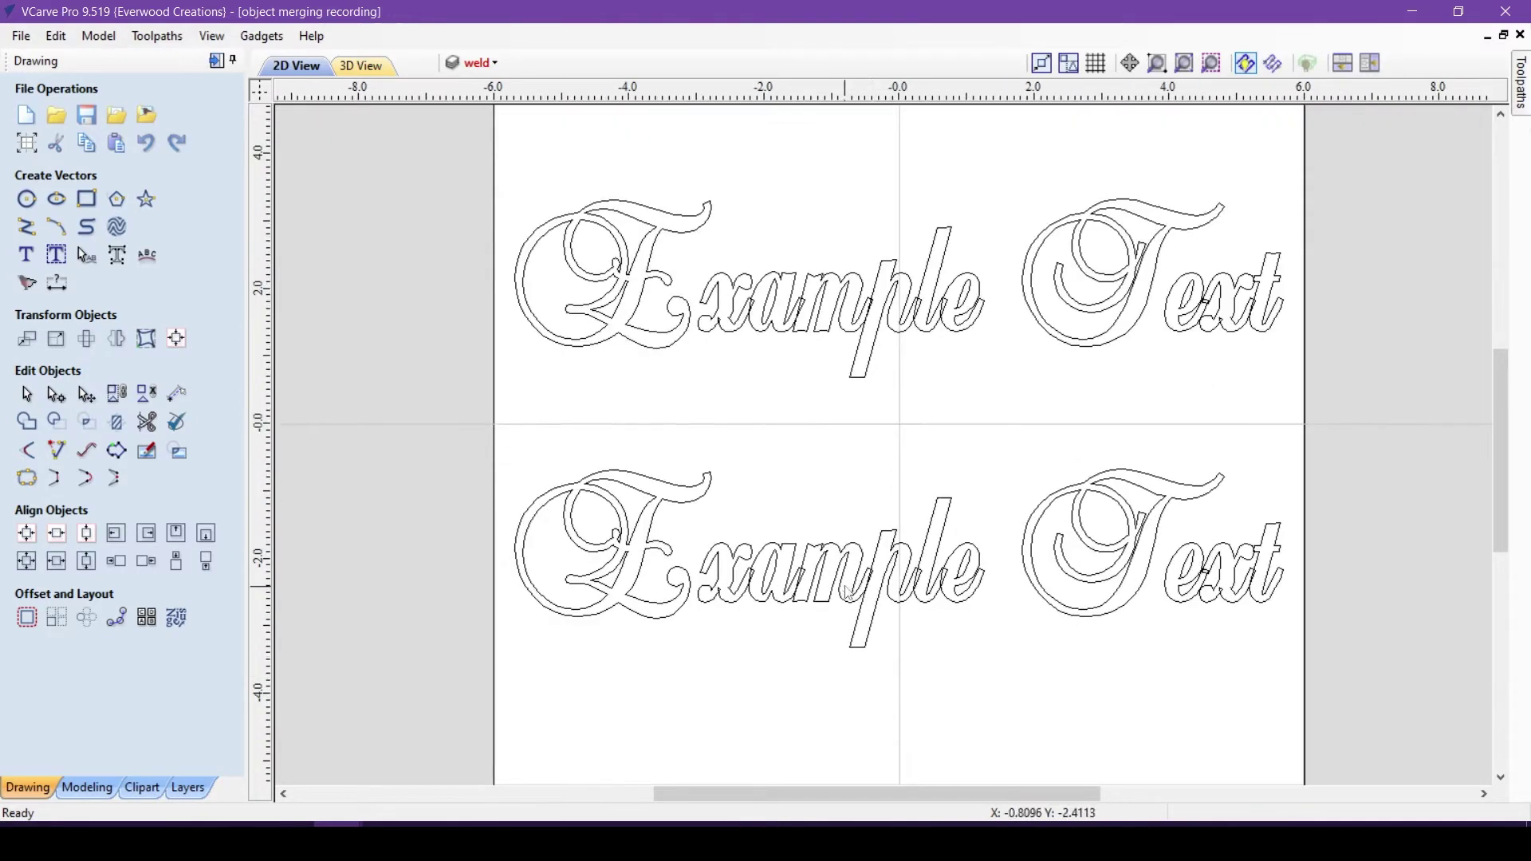
{"action": "left_click", "coordinate": [650, 548]}
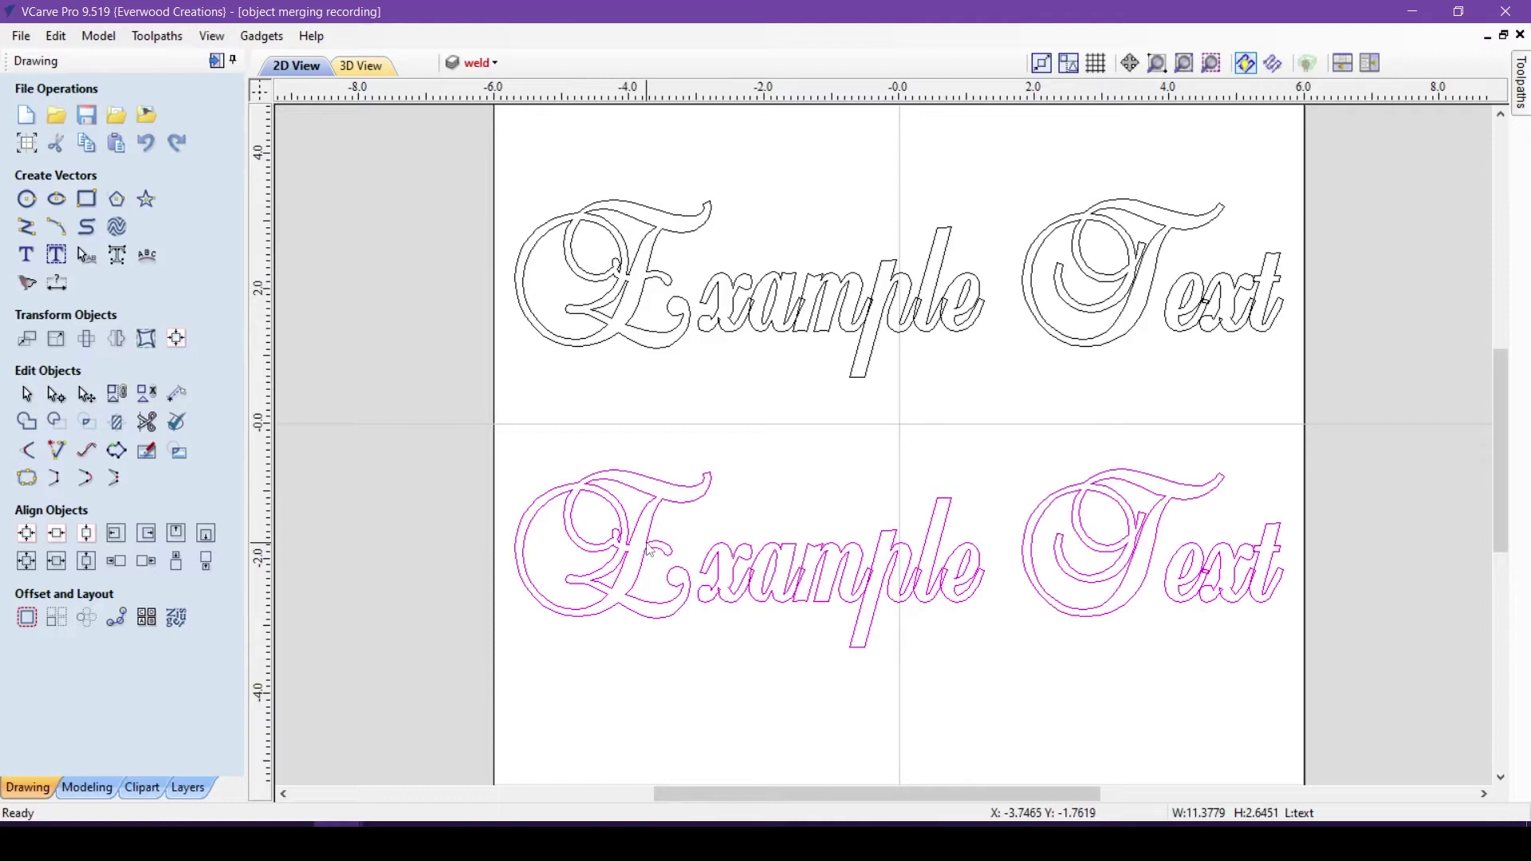
{"action": "left_click", "coordinate": [118, 260]}
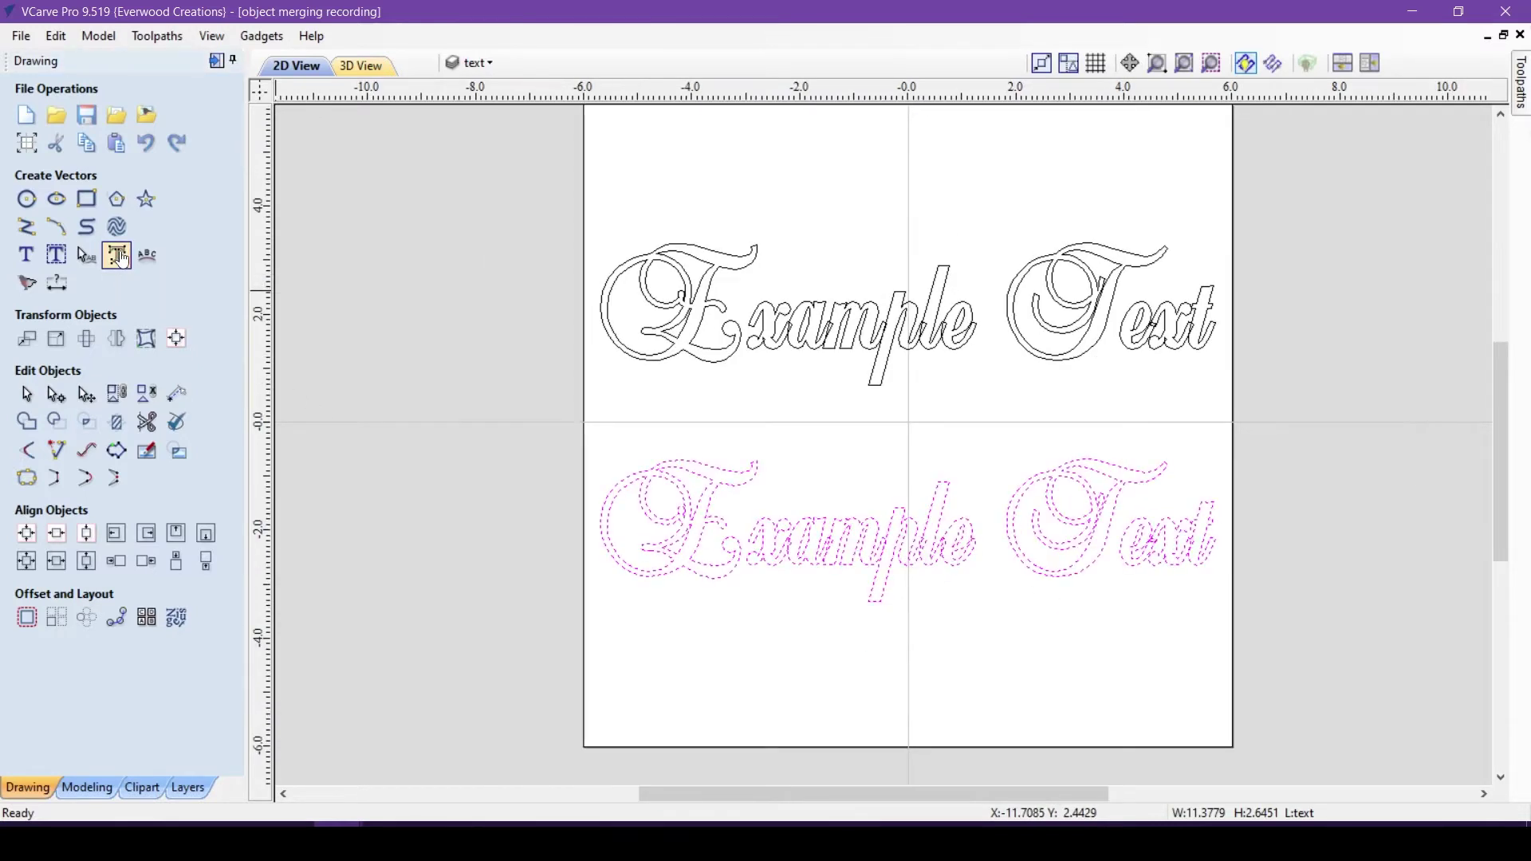
{"action": "scroll", "coordinate": [865, 574], "scroll_direction": "up", "scroll_amount": 5}
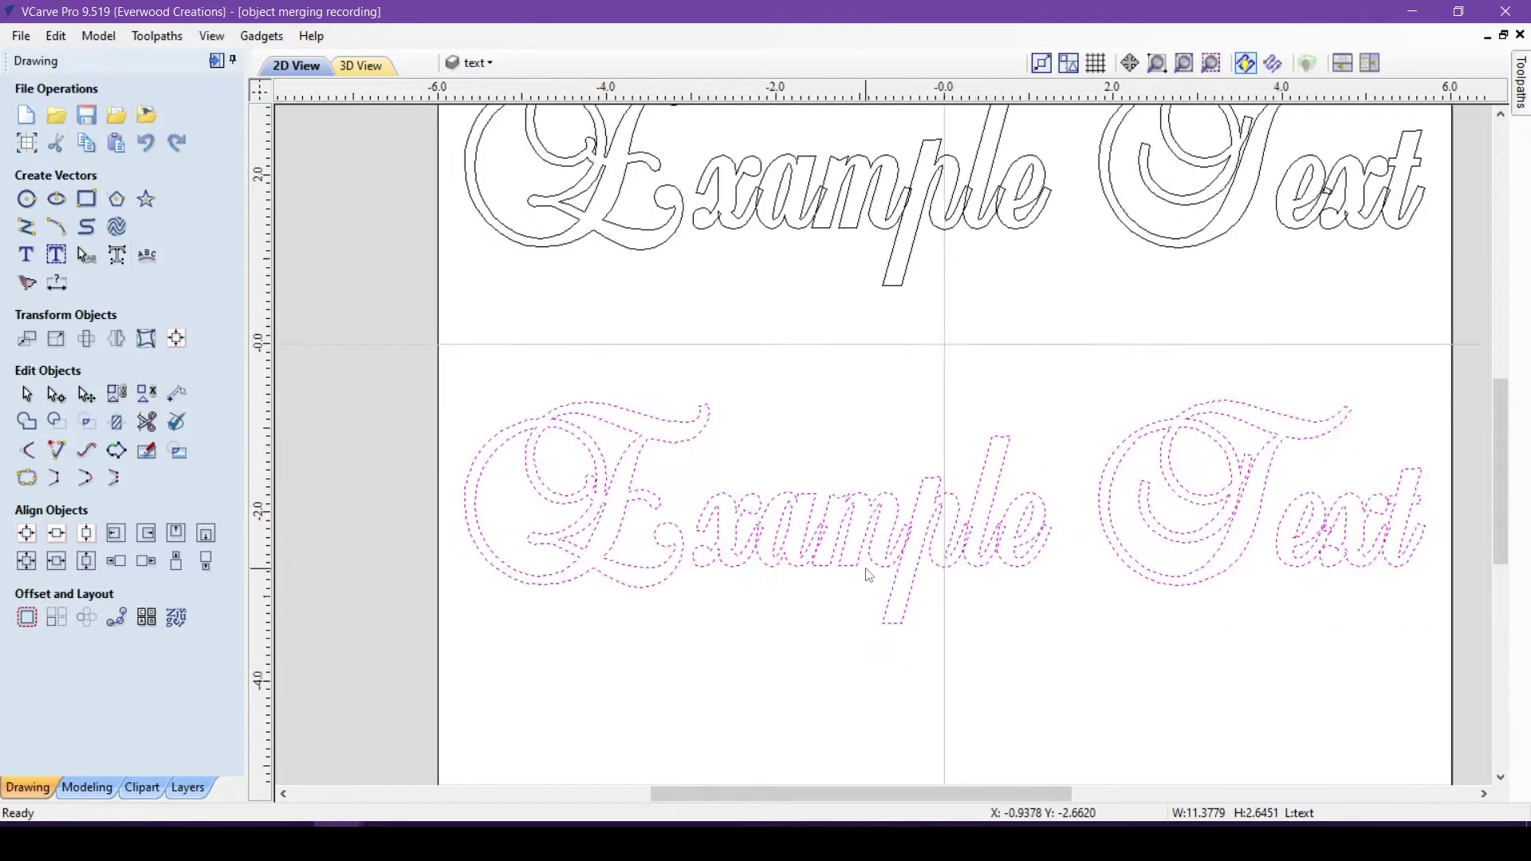
{"action": "key", "text": "Escape"}
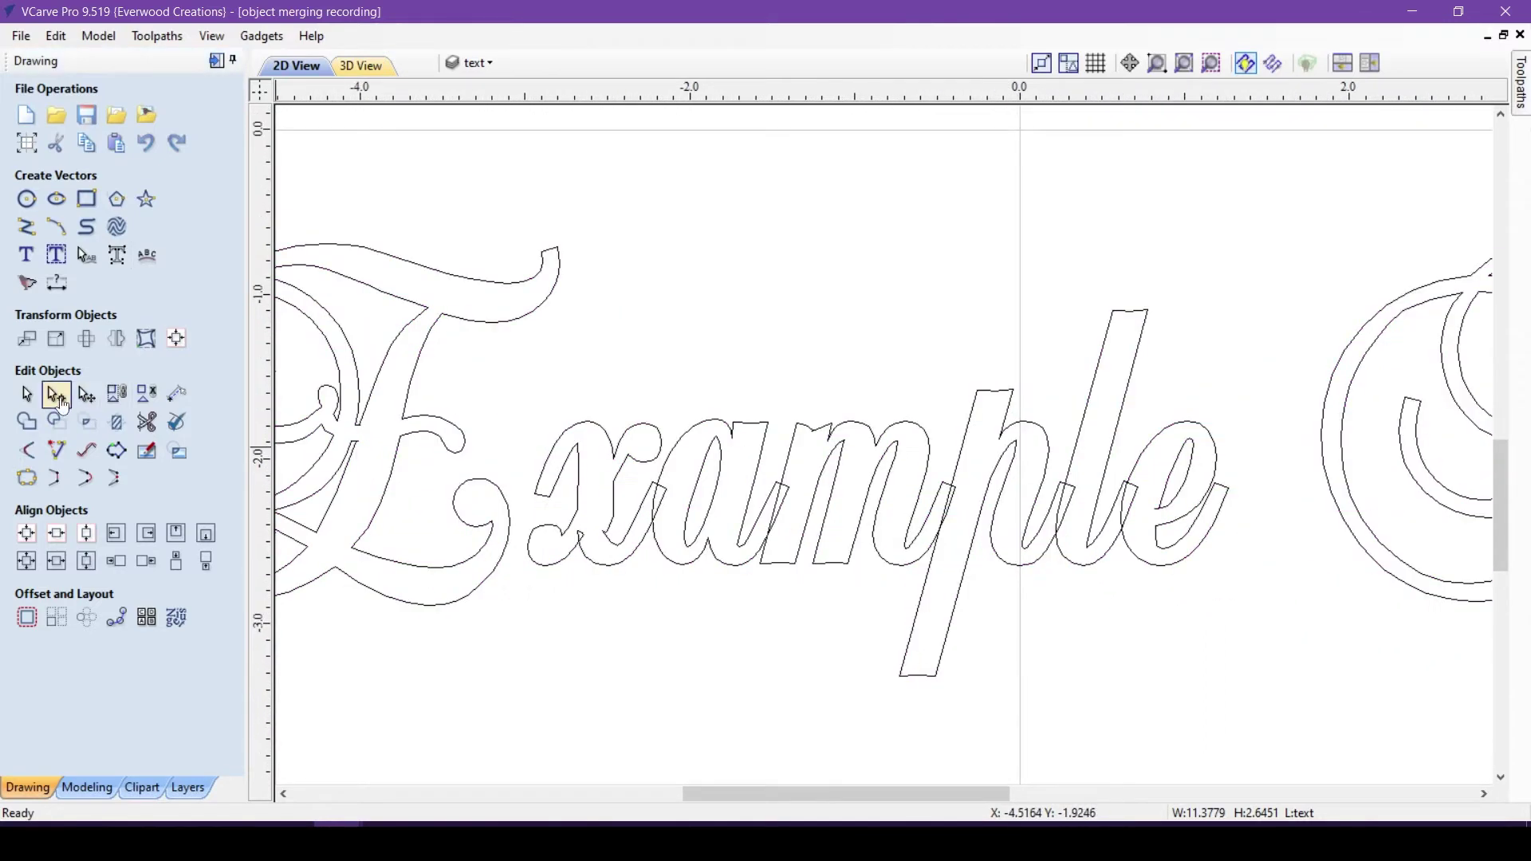
Edit the nodes of the x in the lower "Example" so its tail end reaches further into the a.
{"action": "left_click", "coordinate": [581, 528]}
{"action": "left_click", "coordinate": [57, 394]}
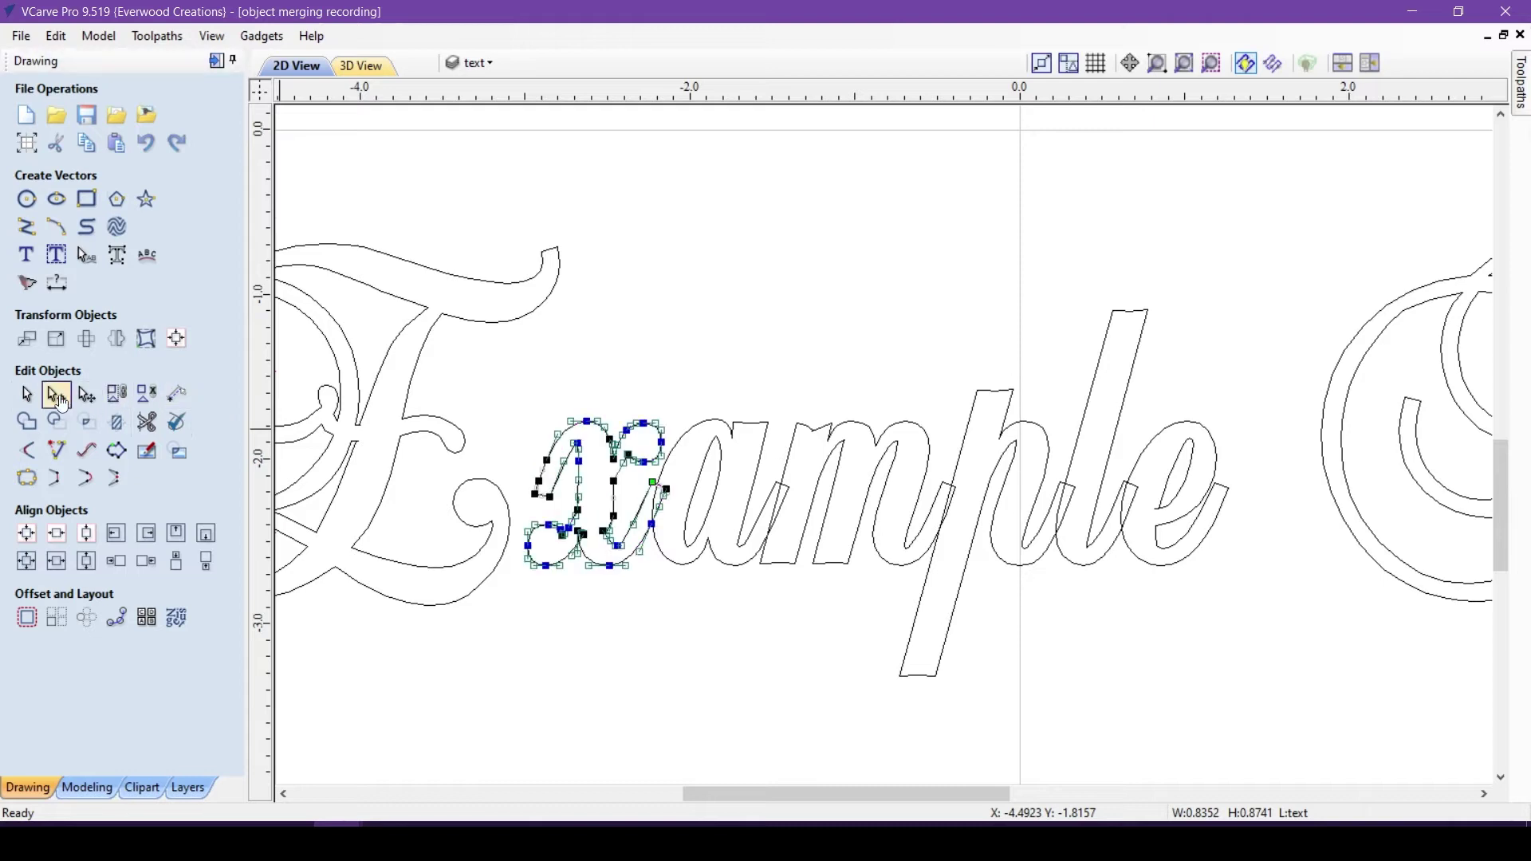
{"action": "scroll", "coordinate": [546, 456], "scroll_direction": "up", "scroll_amount": 5}
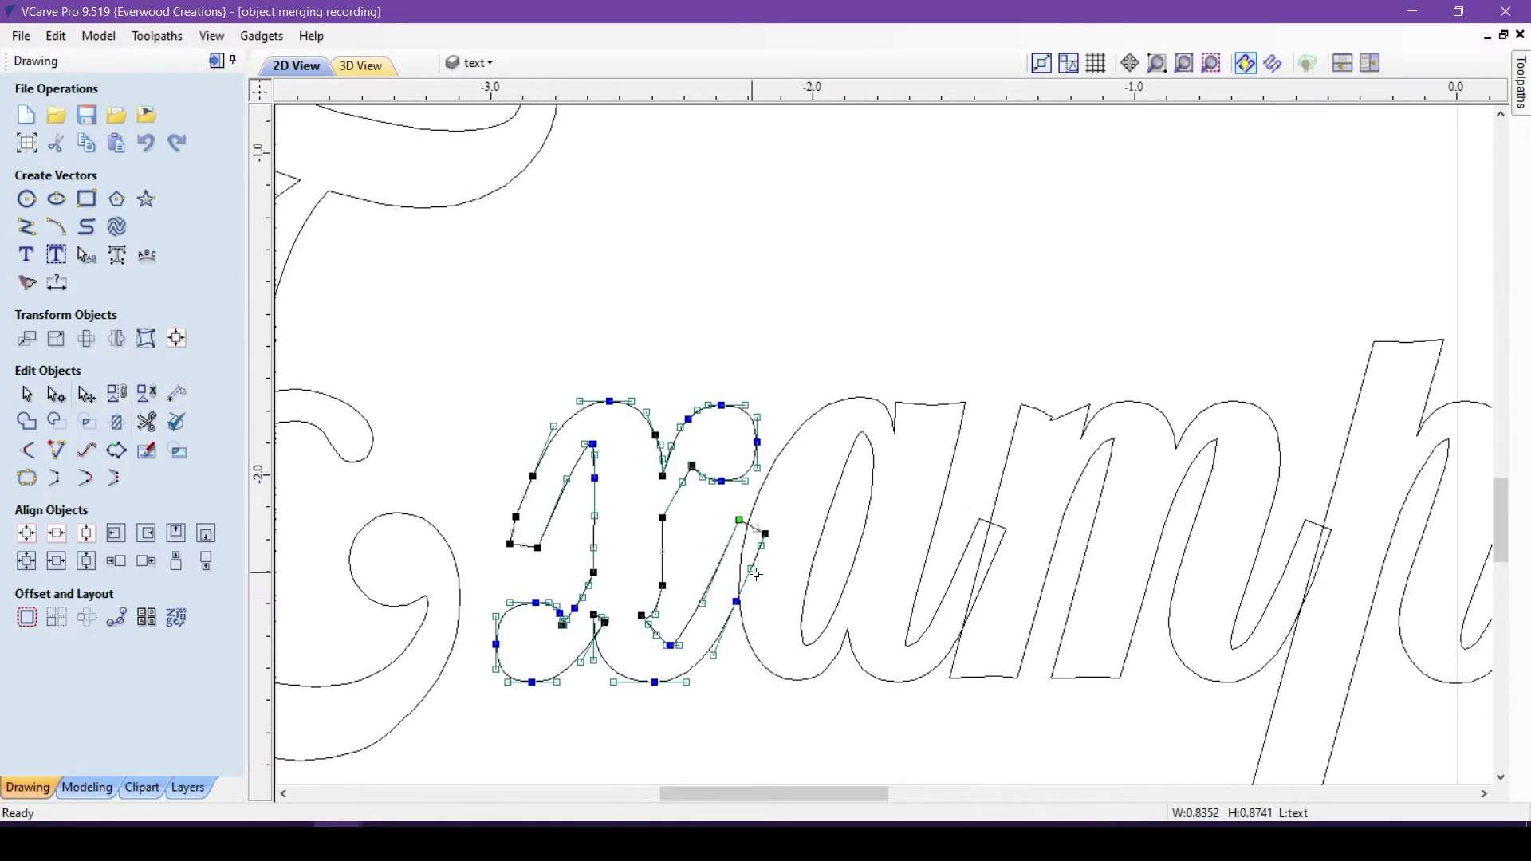
{"action": "key", "text": "alt"}
{"action": "left_click_drag", "start_coordinate": [701, 448], "coordinate": [763, 478]}
{"action": "scroll", "coordinate": [539, 587], "scroll_direction": "down", "scroll_amount": 1}
{"action": "scroll", "coordinate": [900, 462], "scroll_direction": "up", "scroll_amount": 2}
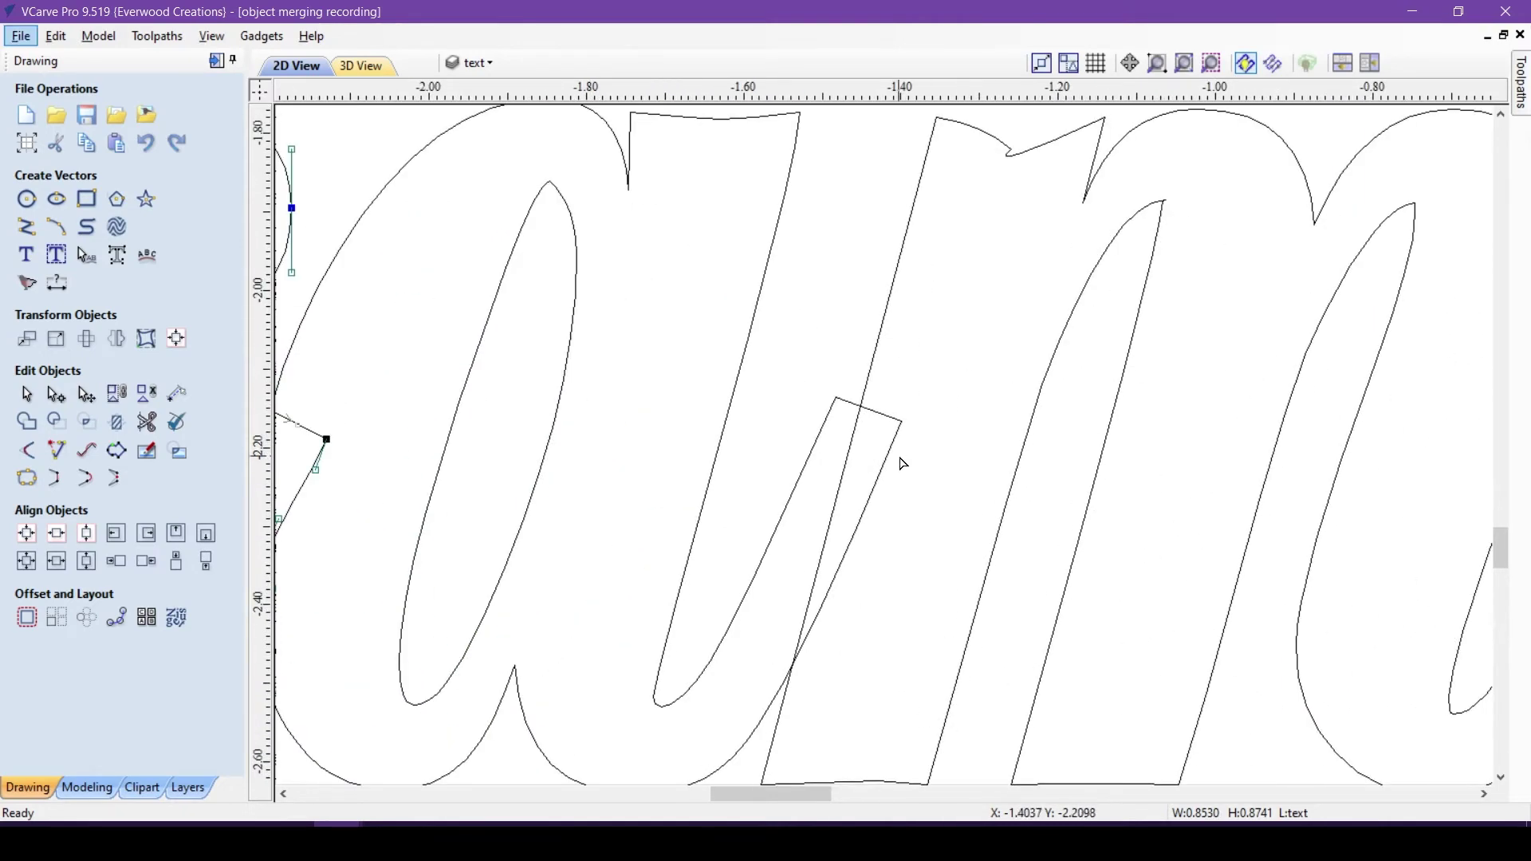
Shift the tail-end nodes of the a further into the m, and those of the m further into the p.
{"action": "left_click", "coordinate": [836, 397]}
{"action": "mouse_move", "coordinate": [902, 420]}
{"action": "left_mouse_down"}
{"action": "mouse_move", "coordinate": [870, 429]}
{"action": "mouse_move", "coordinate": [929, 412]}
{"action": "left_mouse_up"}
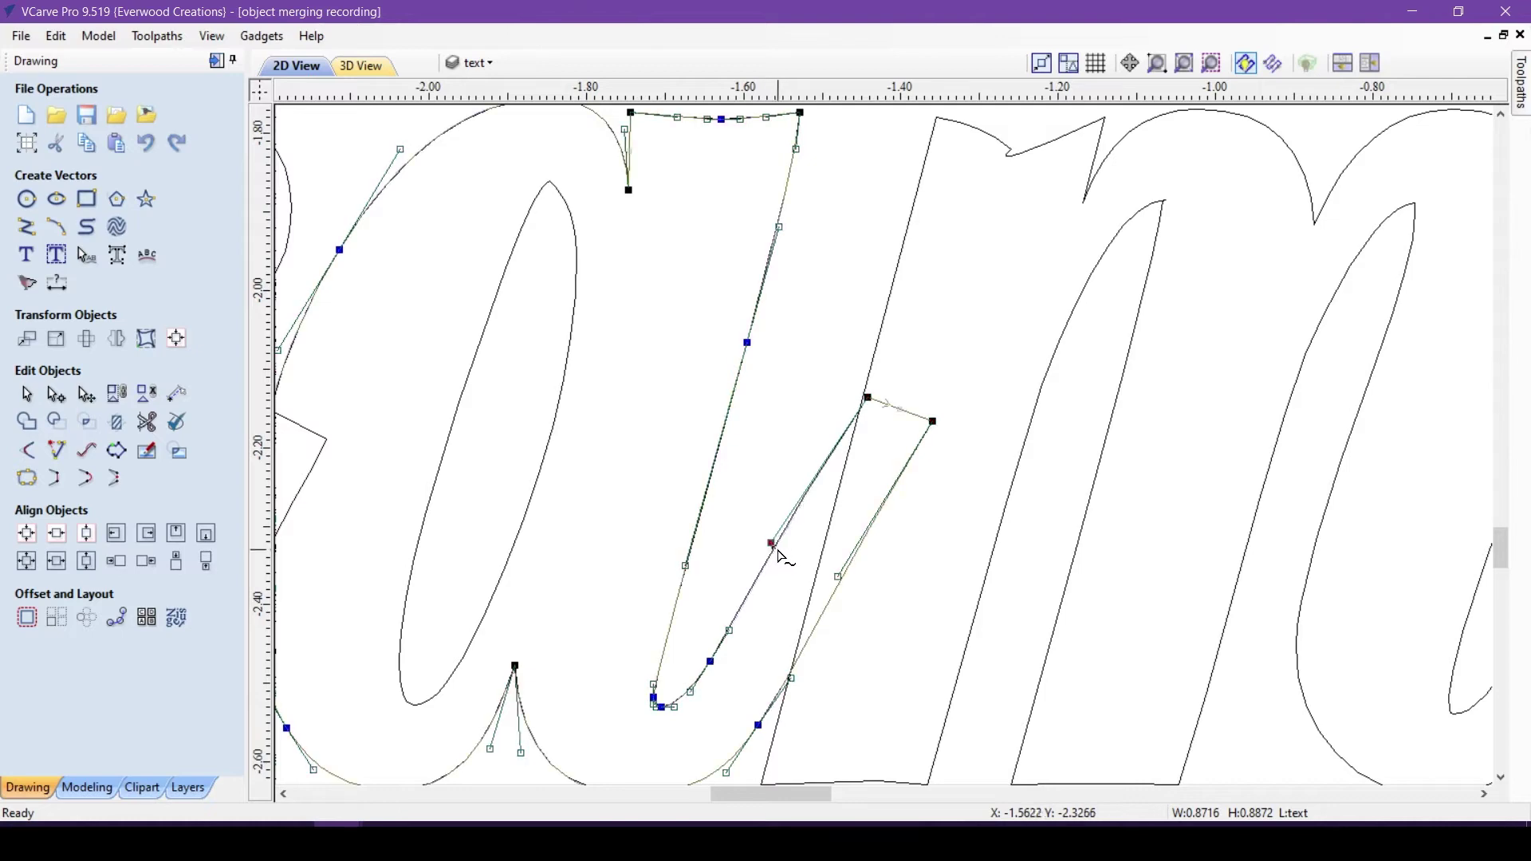
{"action": "left_click", "coordinate": [766, 479]}
{"action": "scroll", "coordinate": [634, 528], "scroll_direction": "down", "scroll_amount": 3}
{"action": "scroll", "coordinate": [871, 354], "scroll_direction": "up", "scroll_amount": 3}
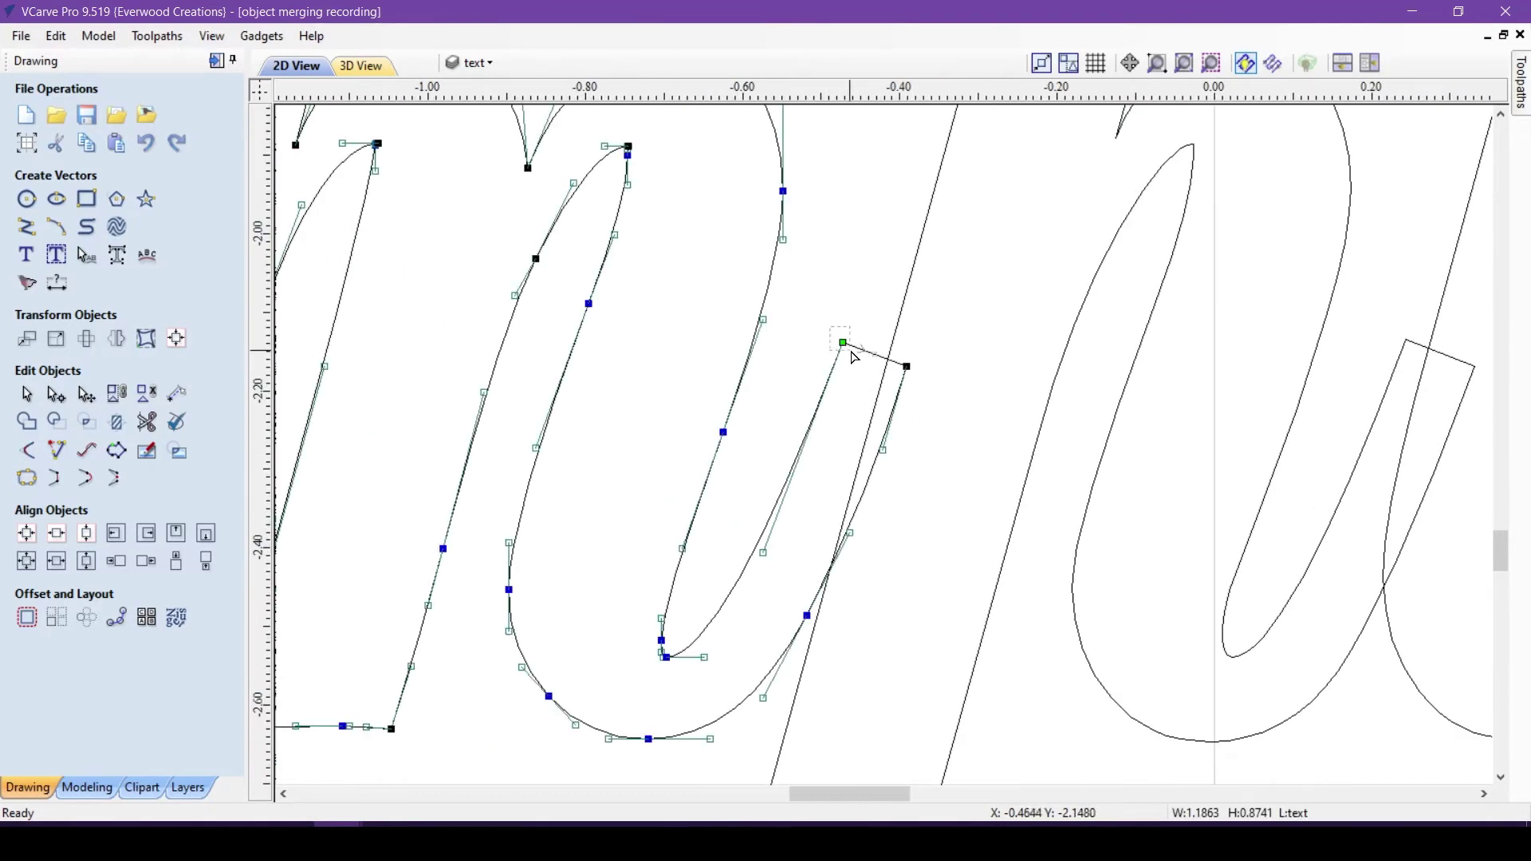
{"action": "left_click_drag", "start_coordinate": [852, 356], "coordinate": [887, 414]}
{"action": "key", "text": "Escape"}
Shift the tail-end nodes of the p further into the l, and those of the l further into the e.
{"action": "scroll", "coordinate": [882, 489], "scroll_direction": "down", "scroll_amount": 2}
{"action": "scroll", "coordinate": [1353, 552], "scroll_direction": "up", "scroll_amount": 1}
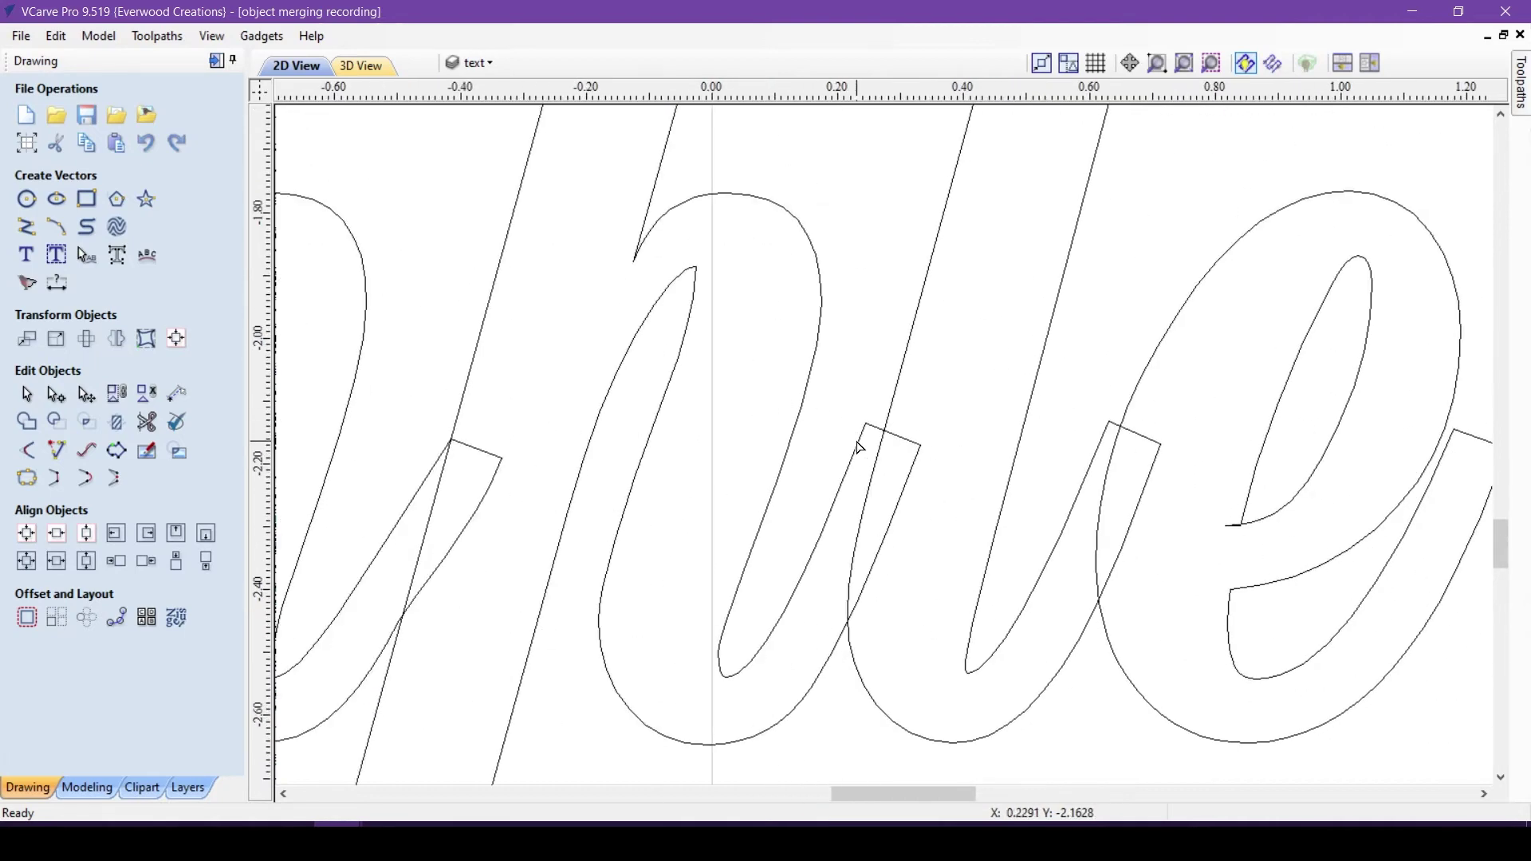
{"action": "left_click", "coordinate": [941, 447]}
{"action": "left_click", "coordinate": [895, 433]}
{"action": "left_click_drag", "start_coordinate": [895, 432], "coordinate": [892, 435]}
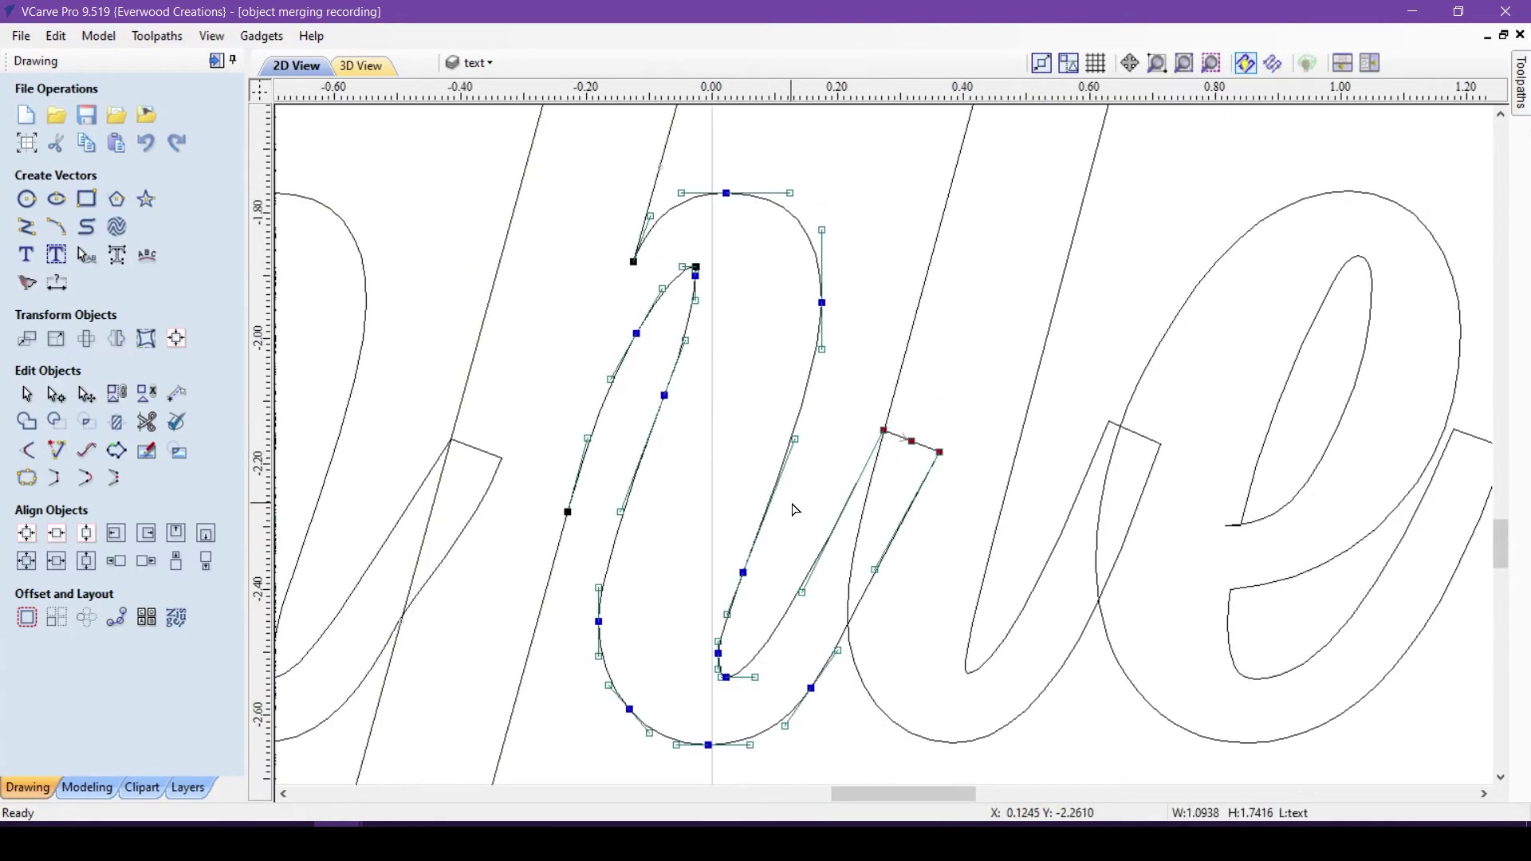
{"action": "scroll", "coordinate": [882, 471], "scroll_direction": "down", "scroll_amount": 1}
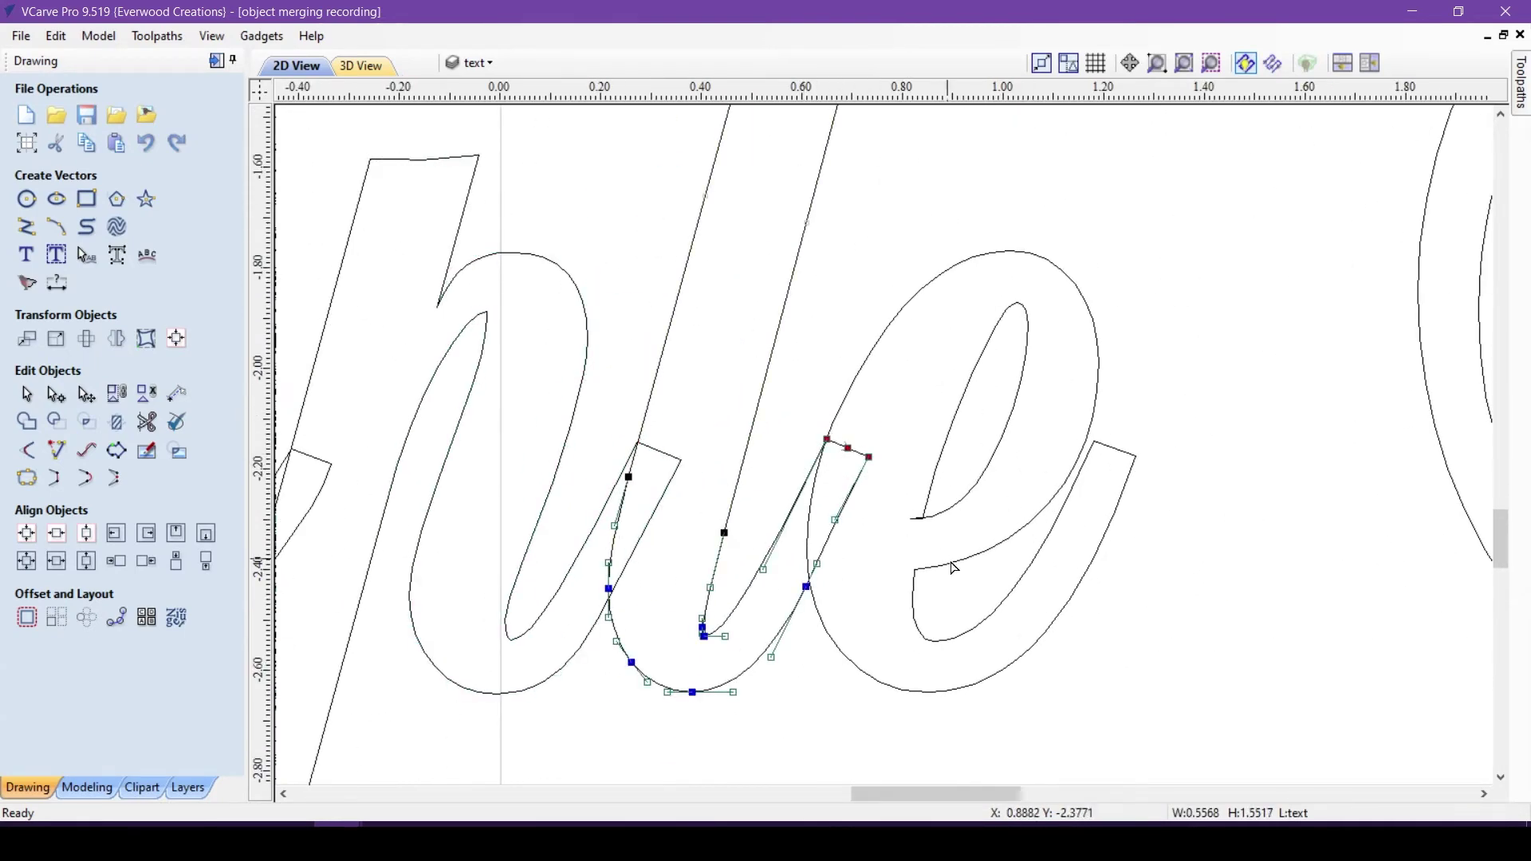
{"action": "key", "text": "Escape"}
Extend the tail end of the x in the lower "Text" into the t, and pull its upper curve back from the t's crossbar.
{"action": "scroll", "coordinate": [842, 602], "scroll_direction": "down", "scroll_amount": 3}
{"action": "scroll", "coordinate": [1405, 600], "scroll_direction": "up", "scroll_amount": 4}
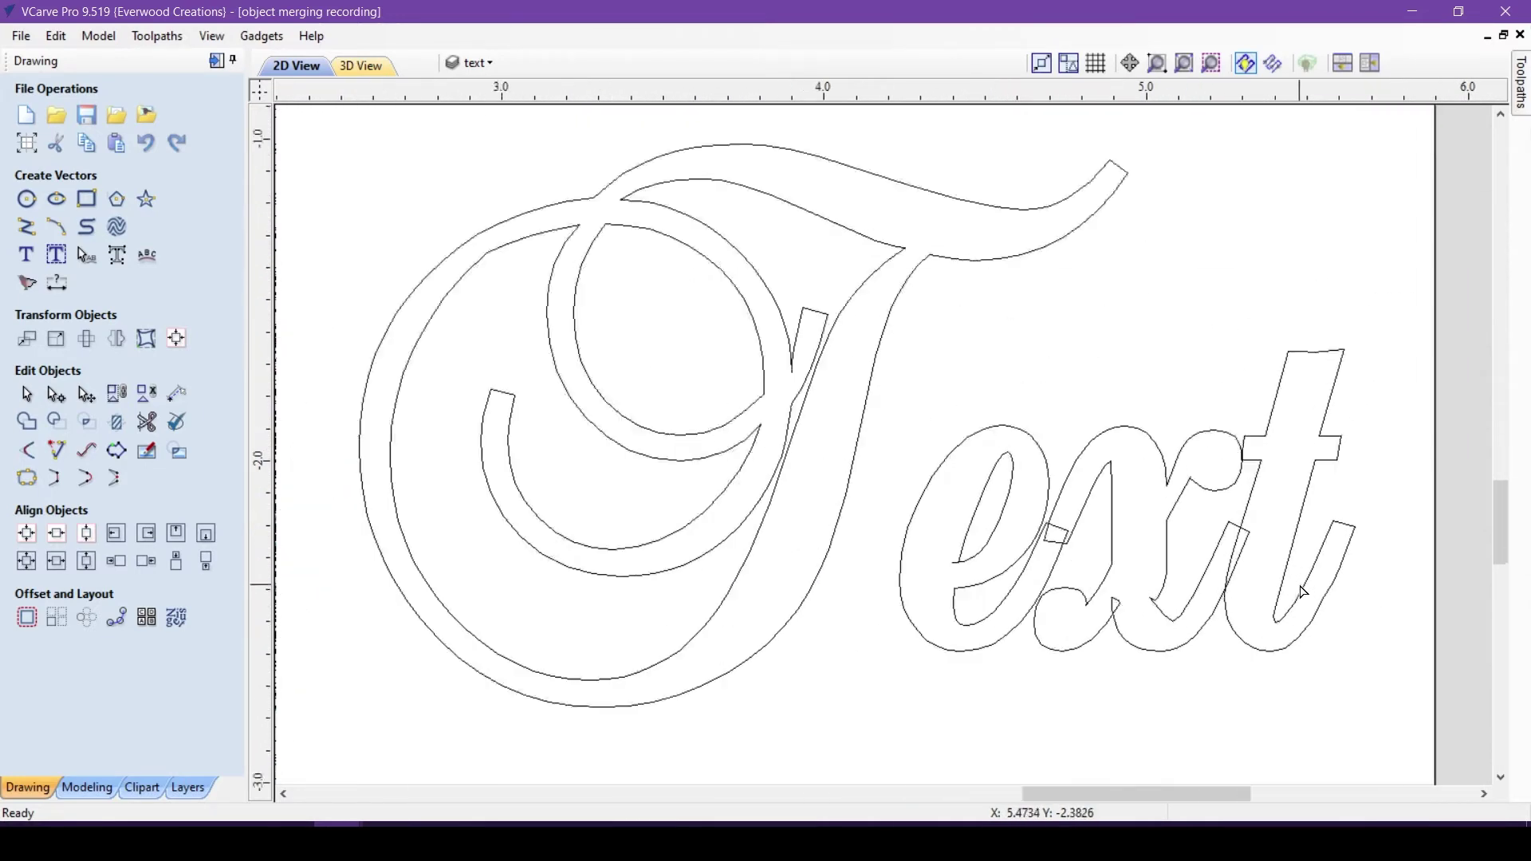
{"action": "left_click", "coordinate": [915, 458]}
{"action": "mouse_move", "coordinate": [915, 459]}
{"action": "left_mouse_down"}
{"action": "mouse_move", "coordinate": [805, 447]}
{"action": "mouse_move", "coordinate": [922, 461]}
{"action": "left_mouse_up"}
{"action": "left_click_drag", "start_coordinate": [913, 679], "coordinate": [872, 660]}
{"action": "scroll", "coordinate": [917, 657], "scroll_direction": "down", "scroll_amount": 3}
{"action": "scroll", "coordinate": [813, 734], "scroll_direction": "up", "scroll_amount": 3}
{"action": "left_click", "coordinate": [1069, 461]}
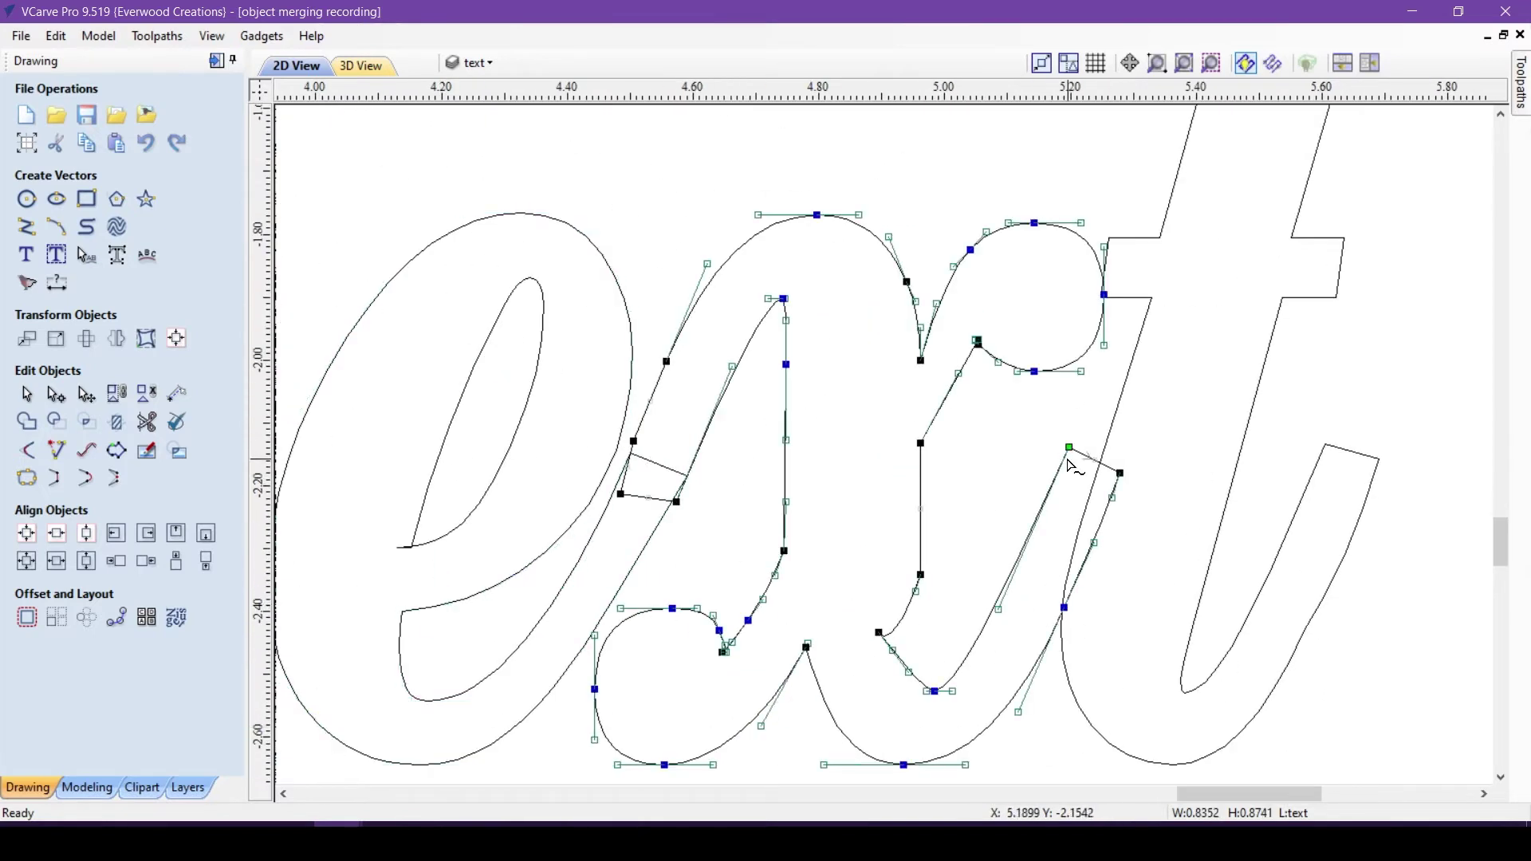
{"action": "left_click_drag", "start_coordinate": [1068, 447], "coordinate": [1128, 521]}
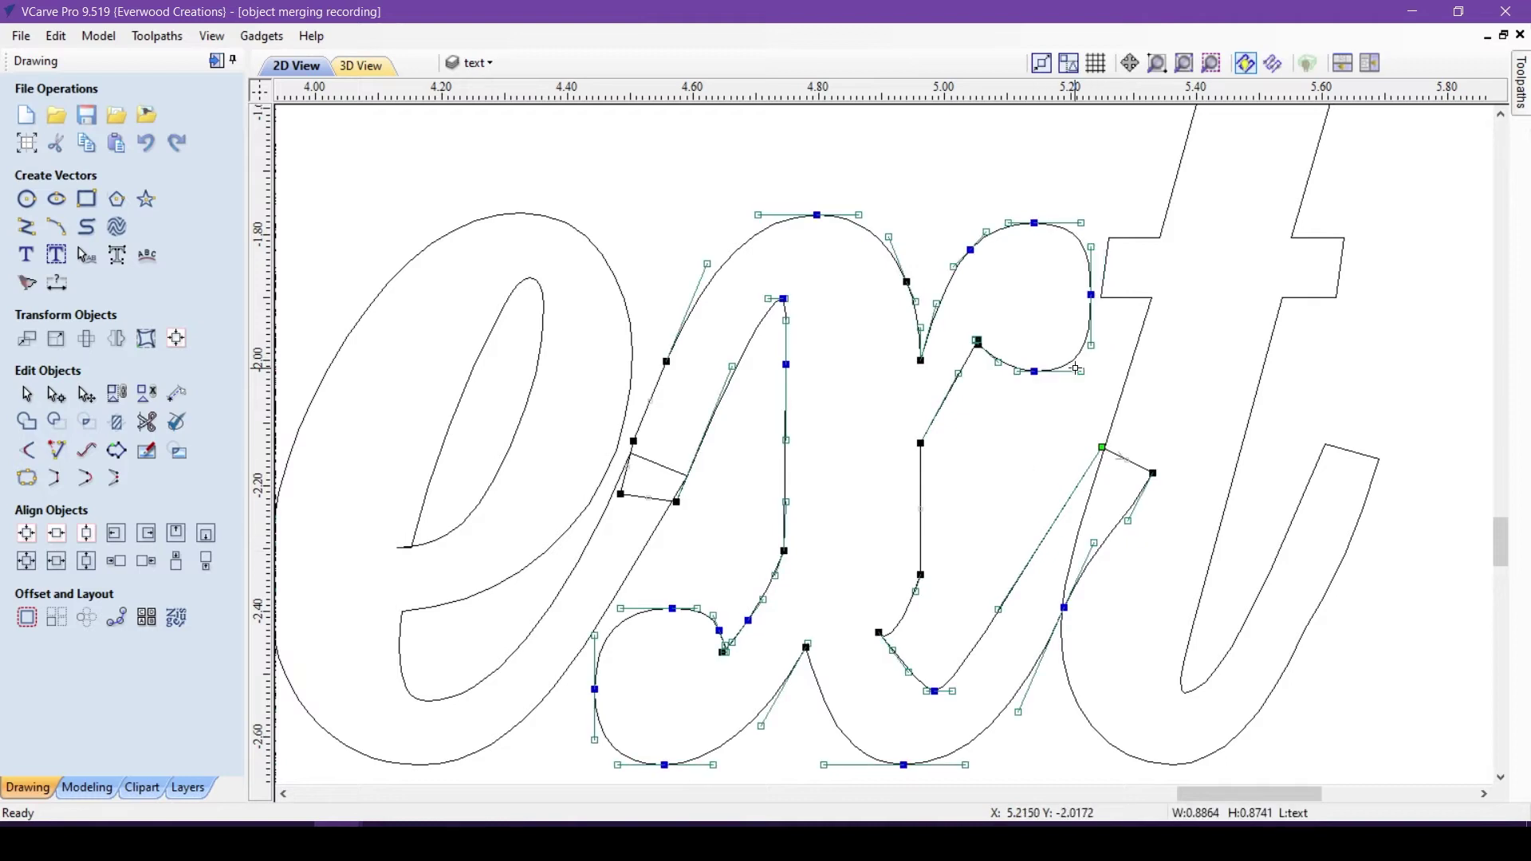
{"action": "left_click", "coordinate": [1022, 430]}
{"action": "scroll", "coordinate": [1018, 436], "scroll_direction": "down", "scroll_amount": 5}
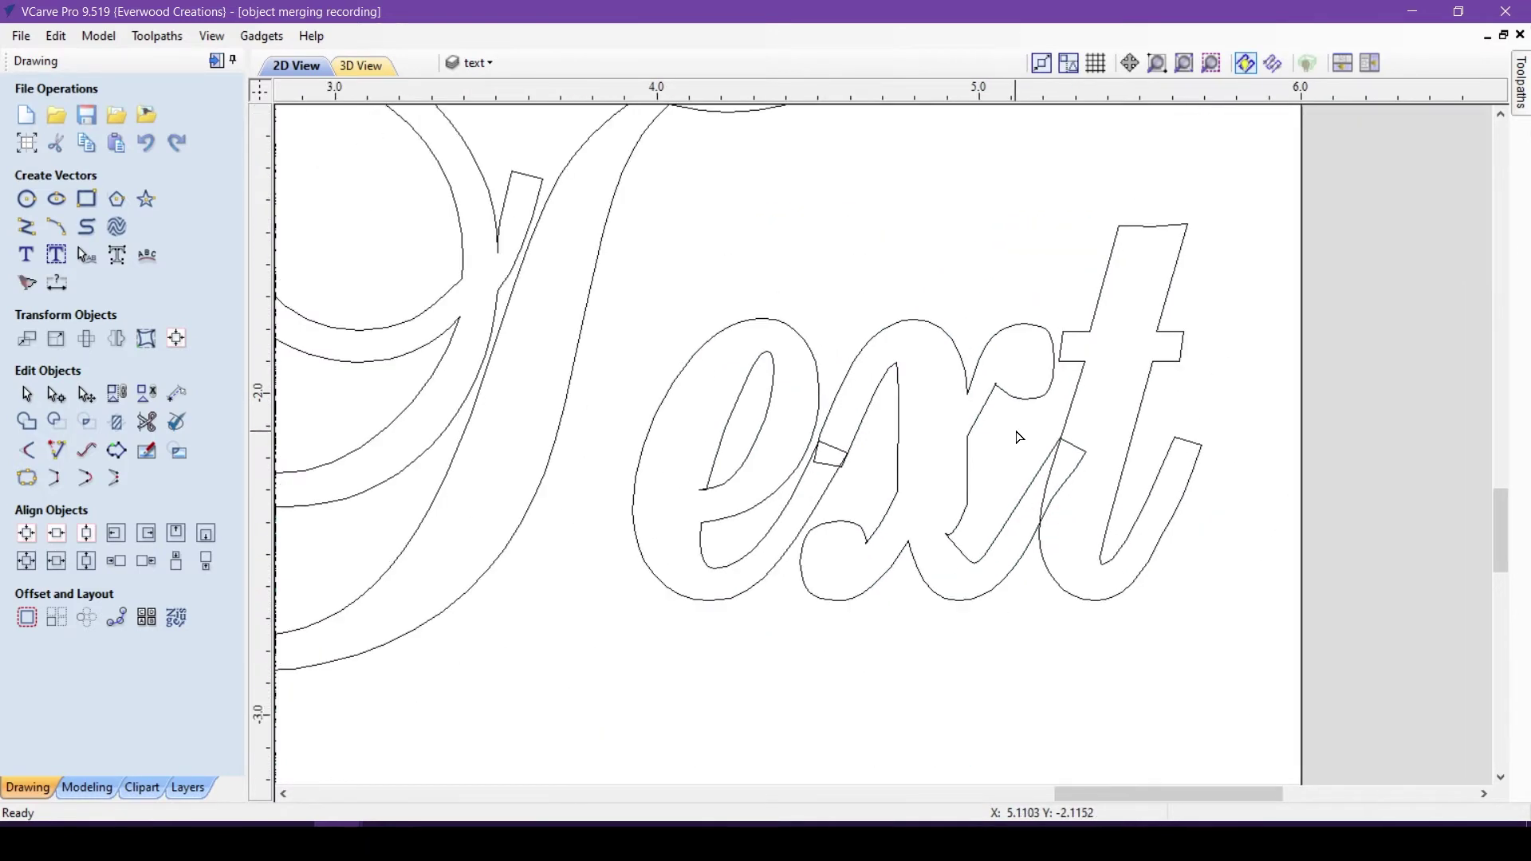
Select the overlapping outlines of "xample" and "ext" in the lower text line and weld them.
{"action": "left_click", "coordinate": [550, 432]}
{"action": "left_click", "coordinate": [630, 441], "text": "shift"}
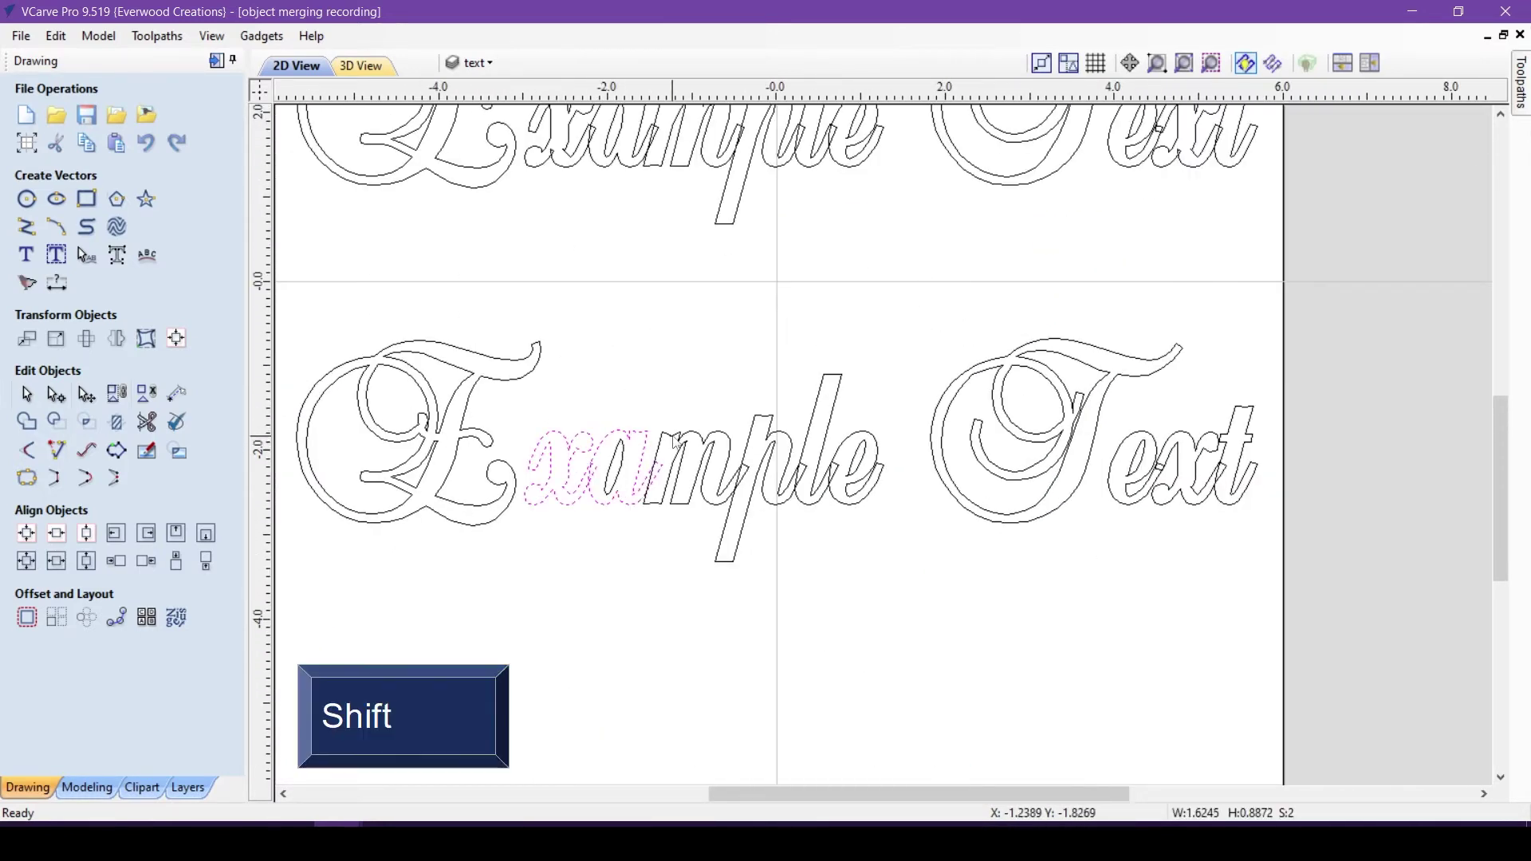
{"action": "left_click", "coordinate": [690, 437], "text": "shift"}
{"action": "left_click", "coordinate": [766, 447], "text": "shift"}
{"action": "left_click", "coordinate": [809, 431], "text": "shift"}
{"action": "left_click", "coordinate": [871, 443], "text": "shift"}
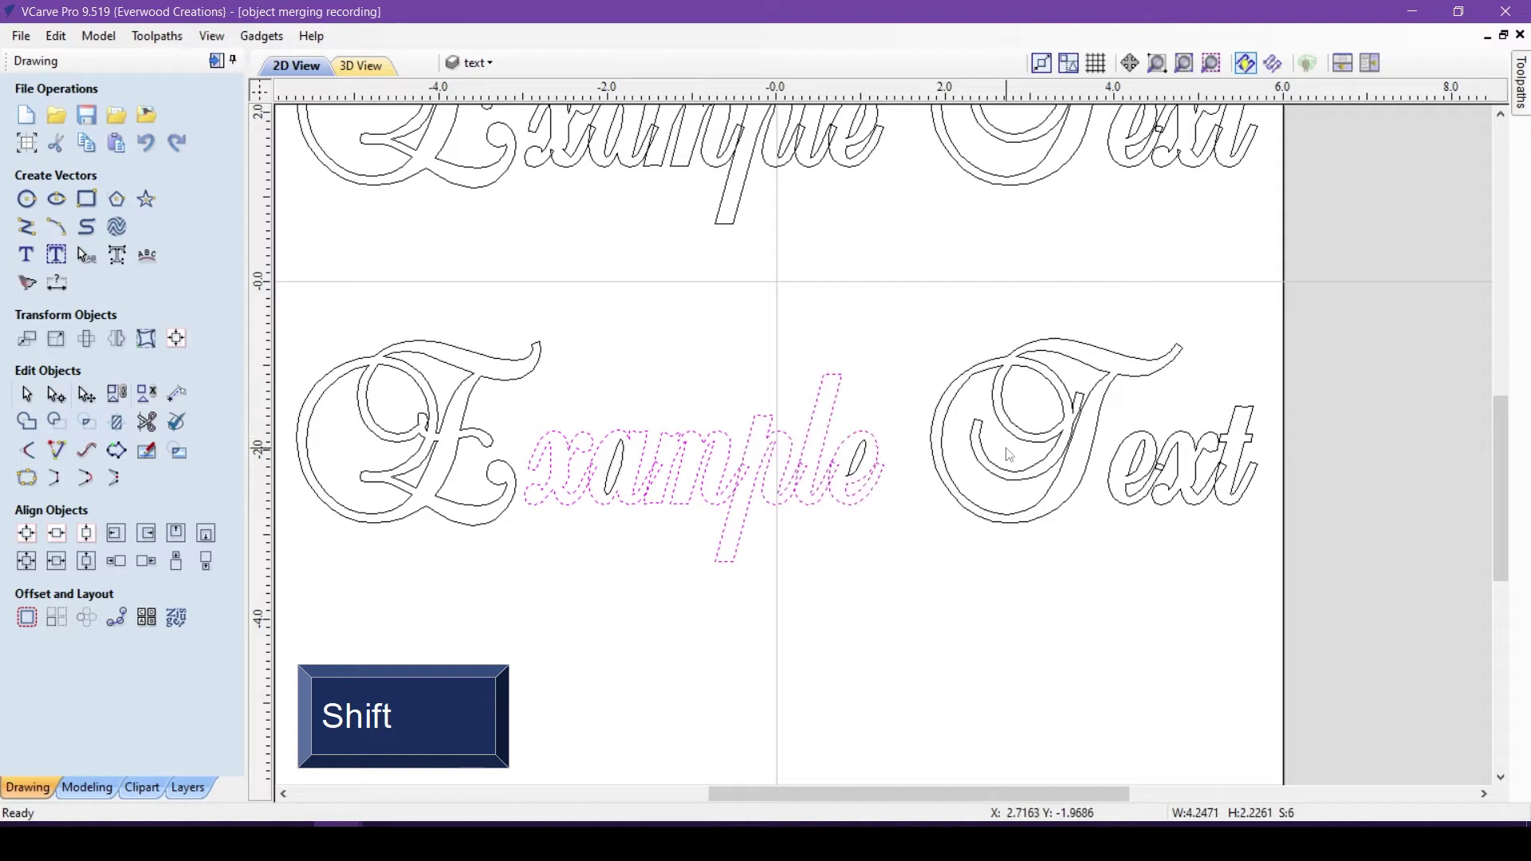
{"action": "left_click", "coordinate": [1139, 439], "text": "shift"}
{"action": "left_click", "coordinate": [1188, 438], "text": "shift"}
{"action": "left_click", "coordinate": [1235, 435], "text": "shift"}
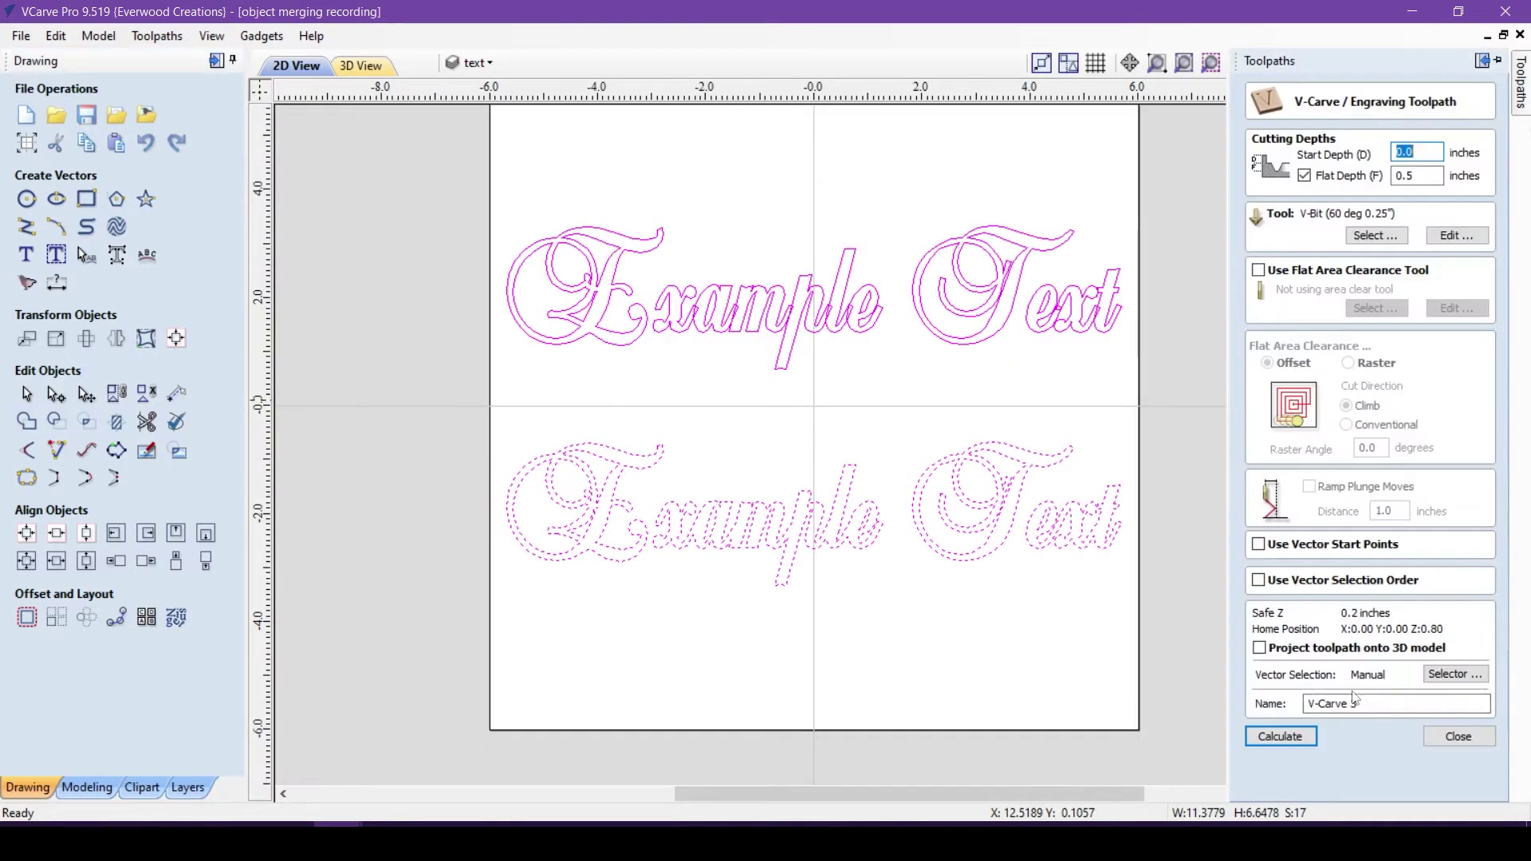
Calculate a V-carve toolpath named "text sample" for both text lines and preview it.
{"action": "type", "text": "text sample"}
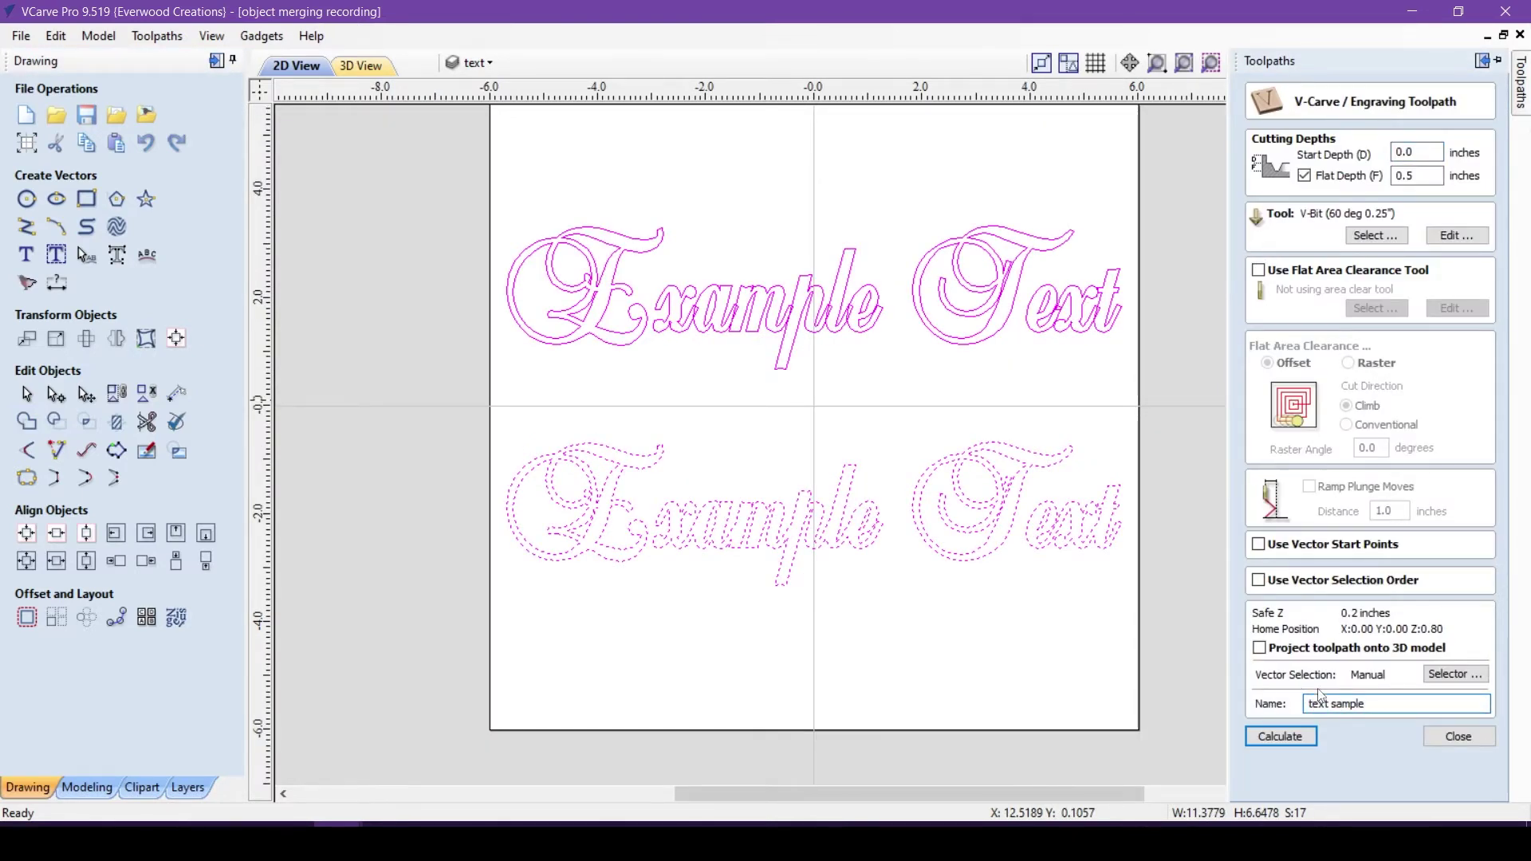
{"action": "left_click", "coordinate": [1280, 736]}
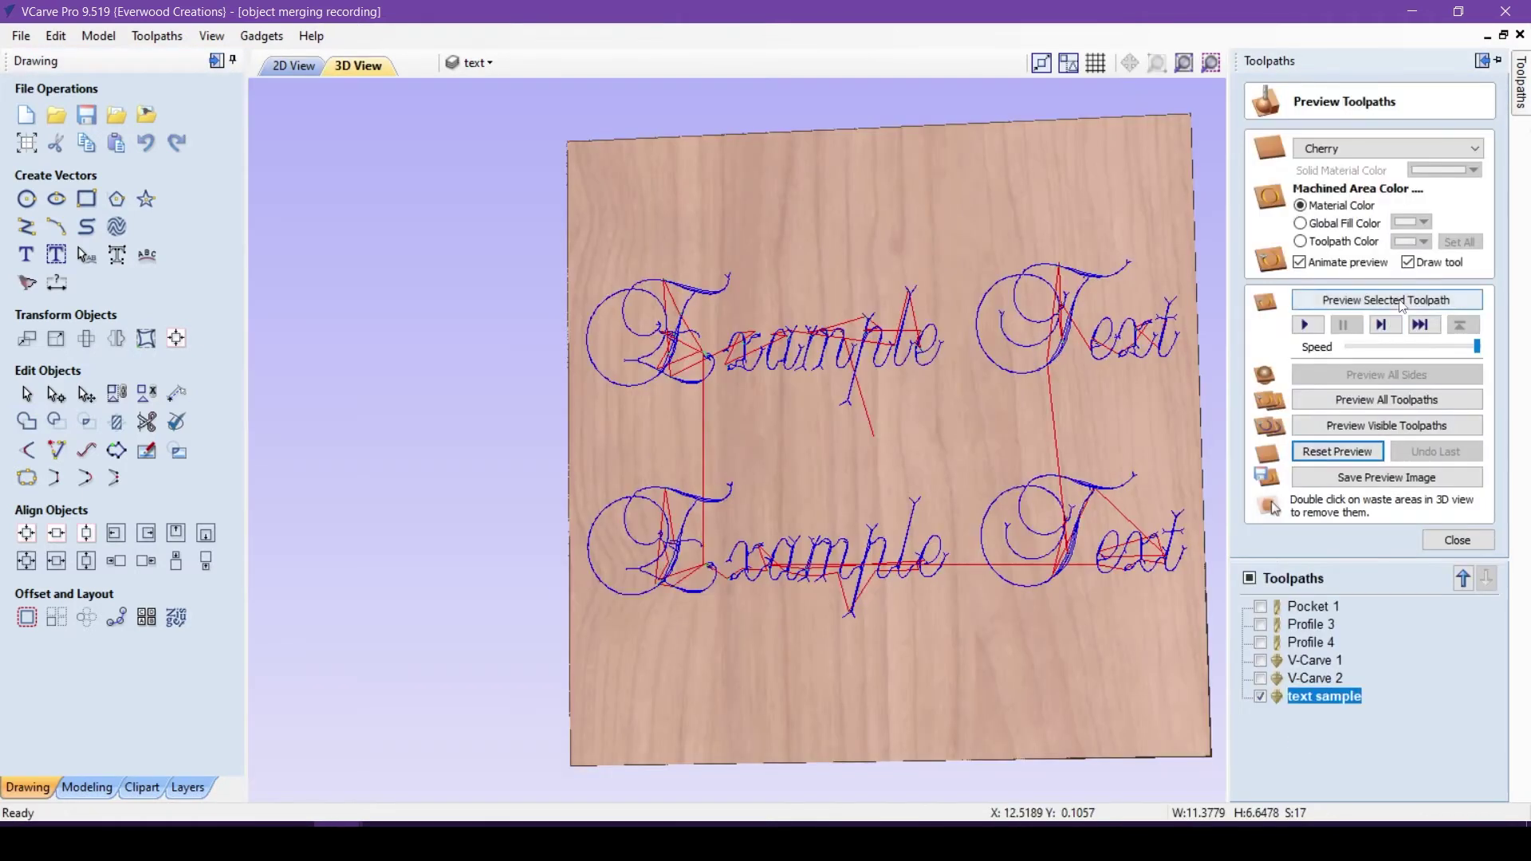
{"action": "left_click", "coordinate": [1404, 299]}
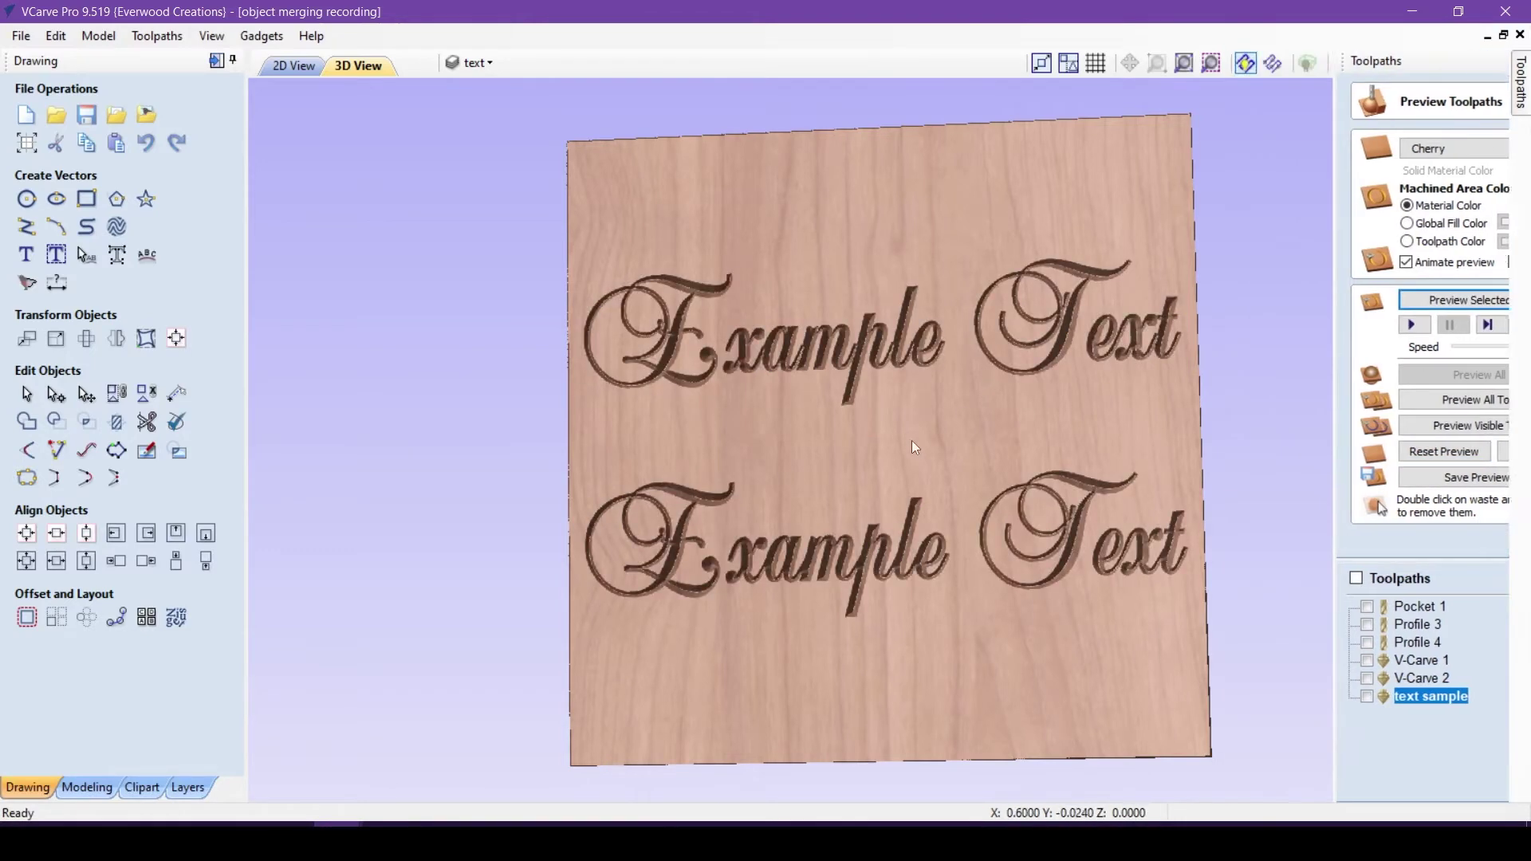
Examine up close how the letters of "Example" join in the carved upper and lower text lines.
{"action": "scroll", "coordinate": [754, 489], "scroll_direction": "up", "scroll_amount": 4}
{"action": "mouse_move", "coordinate": [743, 467]}
{"action": "left_mouse_down"}
{"action": "mouse_move", "coordinate": [745, 376]}
{"action": "mouse_move", "coordinate": [586, 249]}
{"action": "mouse_move", "coordinate": [729, 380]}
{"action": "mouse_move", "coordinate": [696, 426]}
{"action": "mouse_move", "coordinate": [659, 415]}
{"action": "left_mouse_up"}
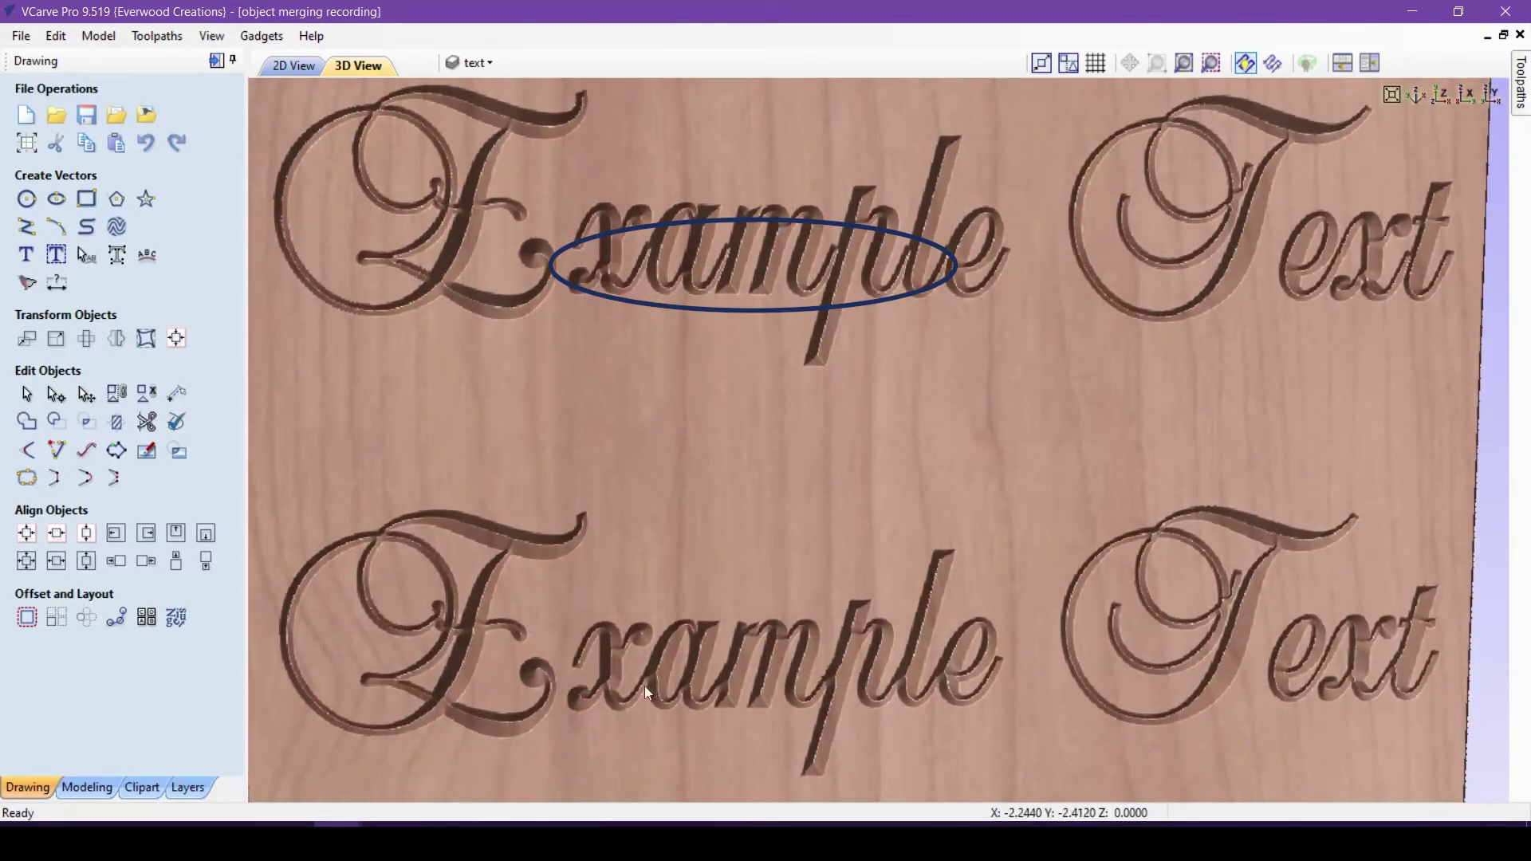
{"action": "mouse_move", "coordinate": [652, 251]}
{"action": "left_mouse_down"}
{"action": "mouse_move", "coordinate": [756, 389]}
{"action": "mouse_move", "coordinate": [744, 366]}
{"action": "mouse_move", "coordinate": [749, 399]}
{"action": "left_mouse_up"}
{"action": "scroll", "coordinate": [794, 132], "scroll_direction": "up", "scroll_amount": 3}
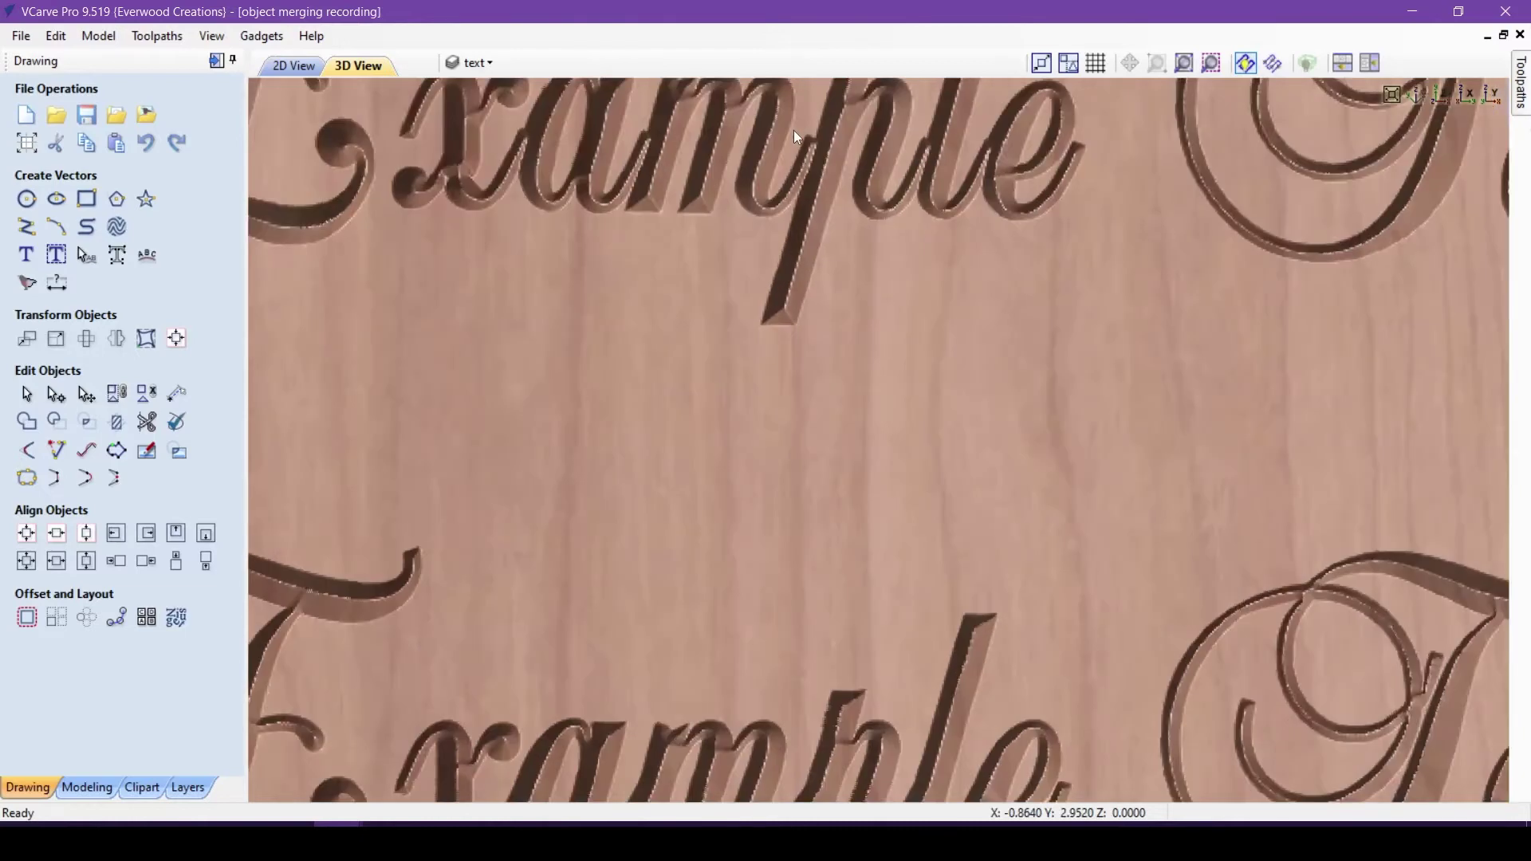
{"action": "scroll", "coordinate": [825, 142], "scroll_direction": "down", "scroll_amount": 2}
{"action": "middle_click_drag", "start_coordinate": [824, 142], "coordinate": [804, 517]}
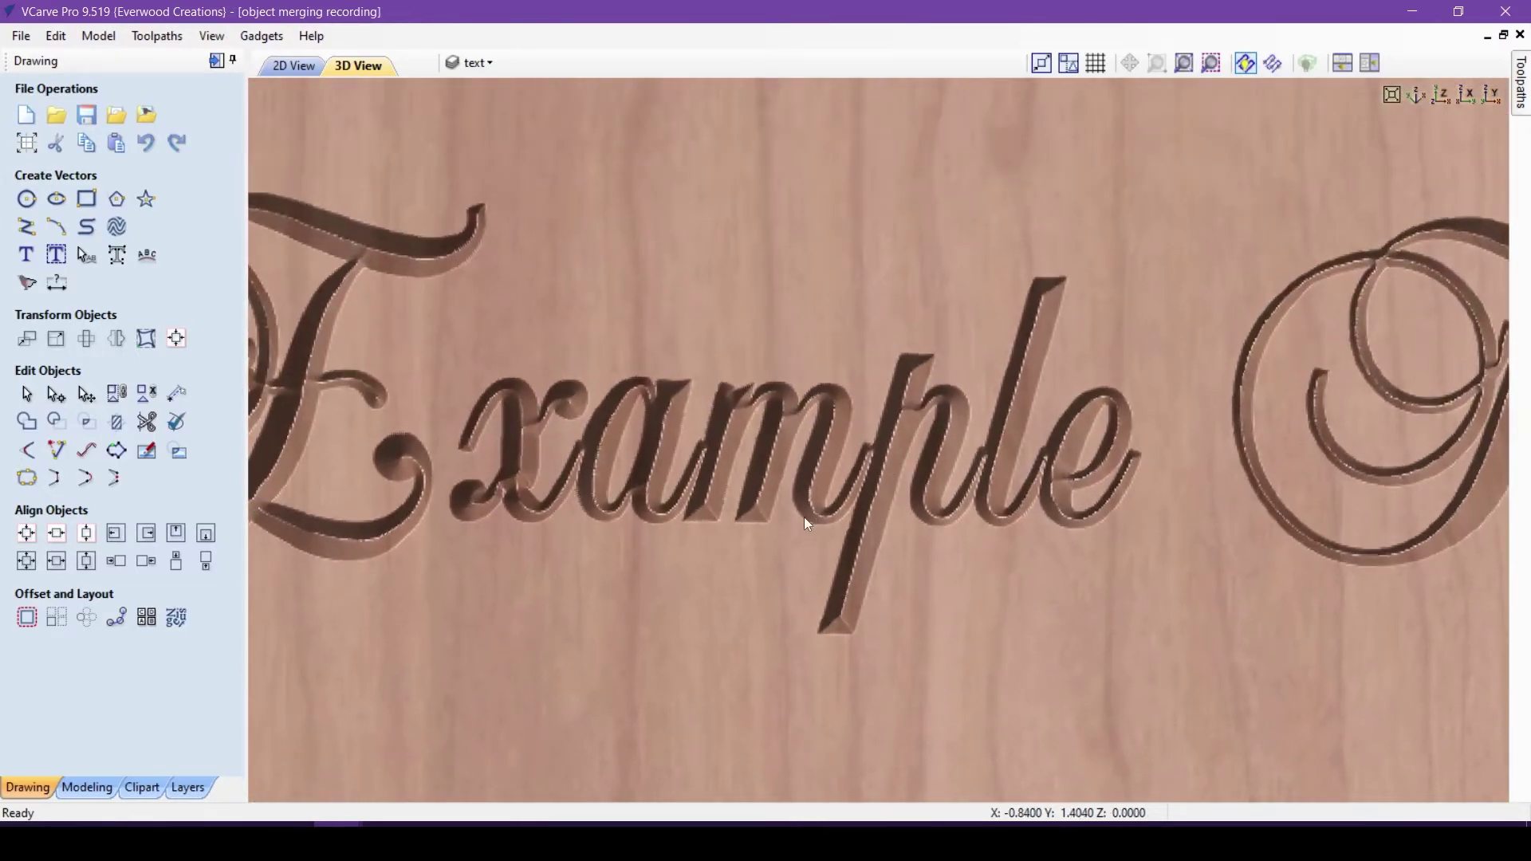
{"action": "middle_click_drag", "start_coordinate": [896, 632], "coordinate": [883, 70]}
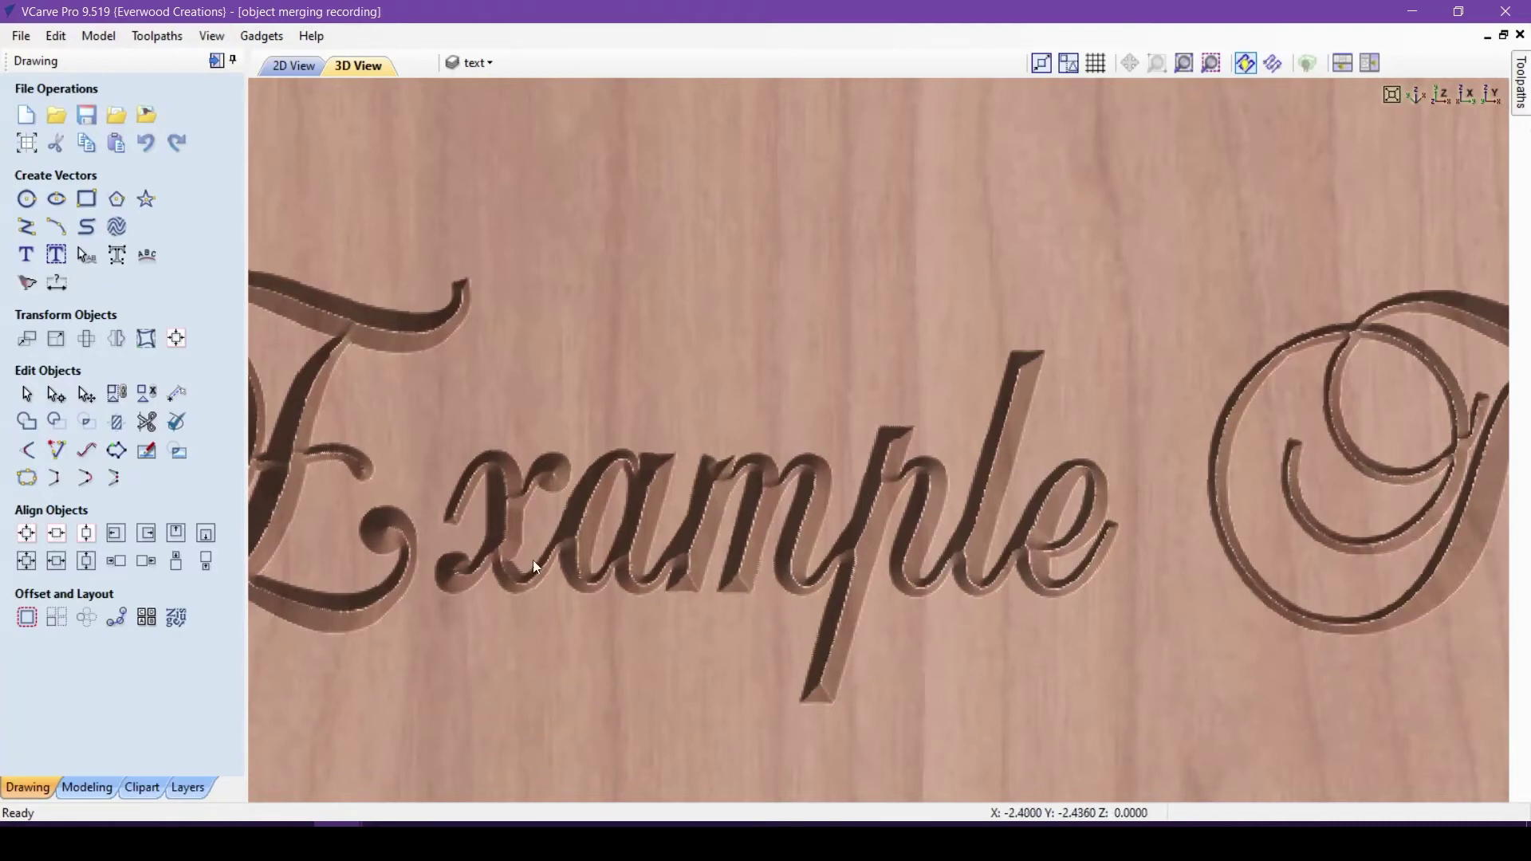
{"action": "scroll", "coordinate": [635, 398], "scroll_direction": "down", "scroll_amount": 2}
{"action": "scroll", "coordinate": [754, 418], "scroll_direction": "up", "scroll_amount": 2}
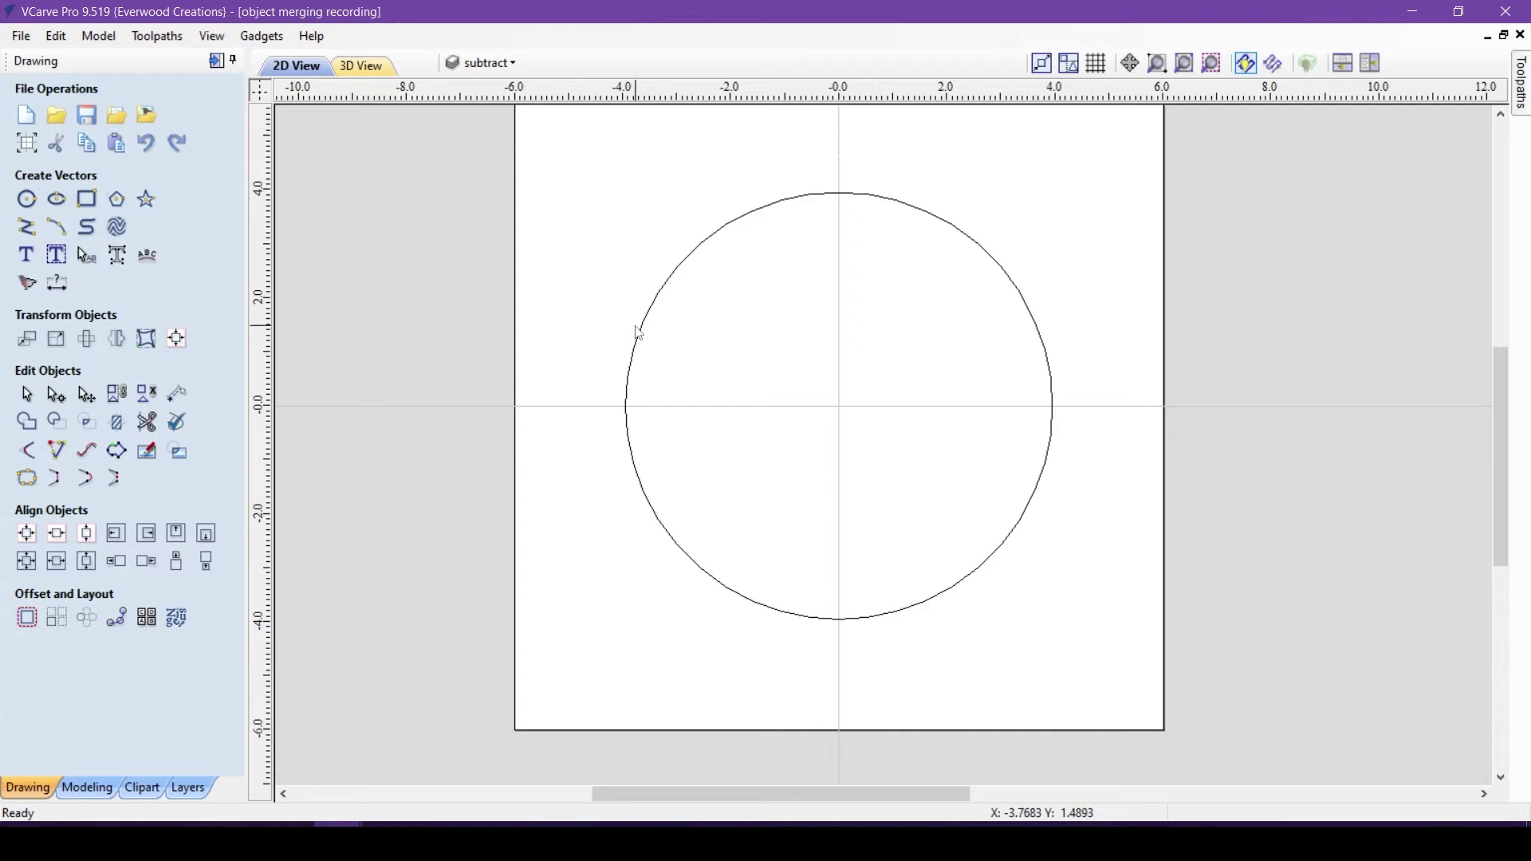
Copy the circle on the subtract layer and place the duplicate about 2 inches to the right, overlapping the original.
{"action": "left_click", "coordinate": [642, 336]}
{"action": "key", "text": "ctrl+c"}
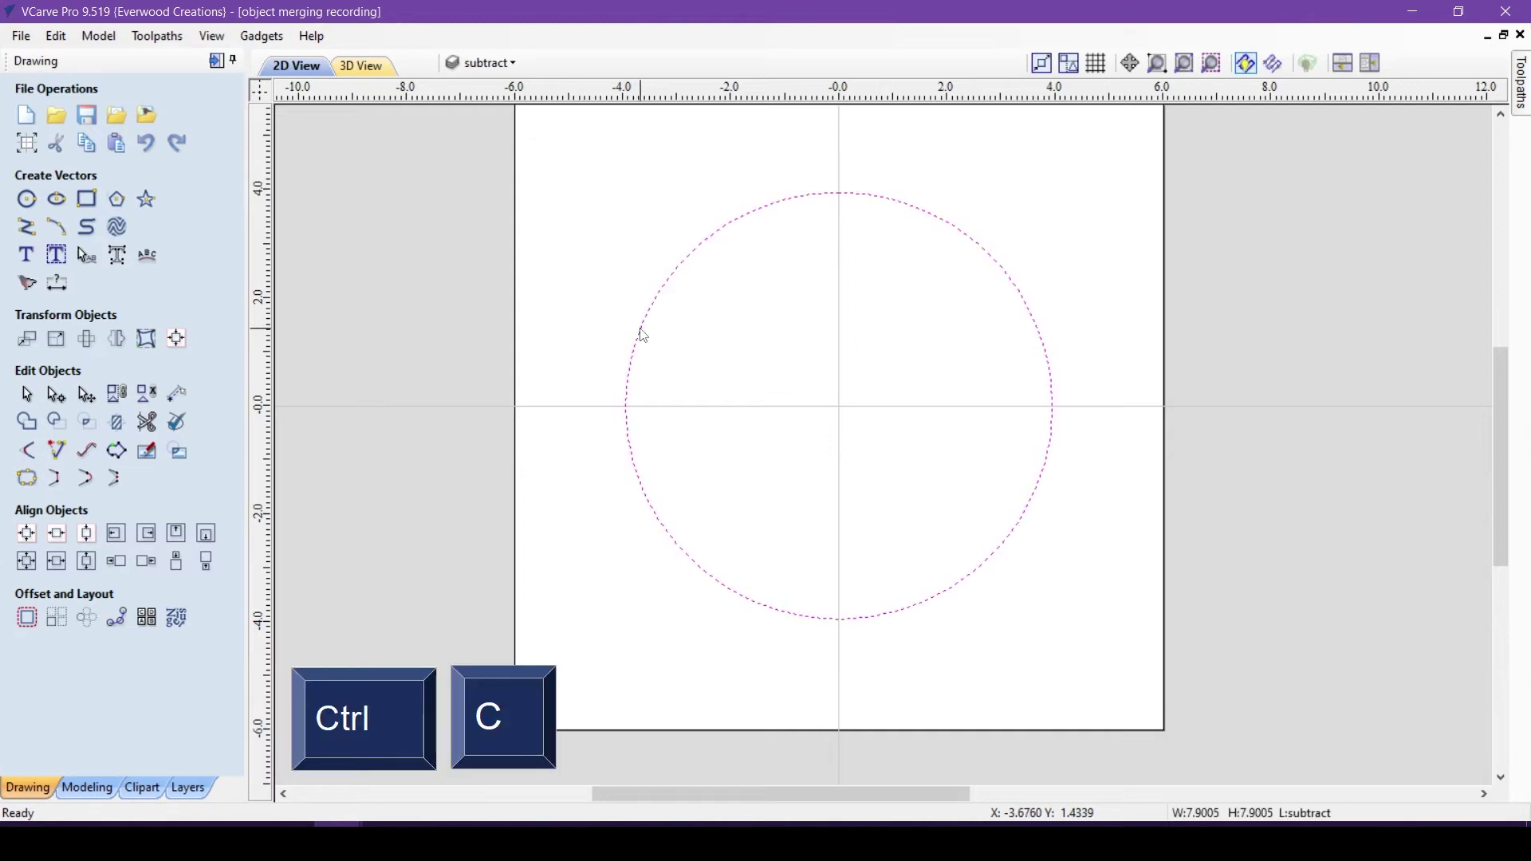
{"action": "key", "text": "ctrl+v"}
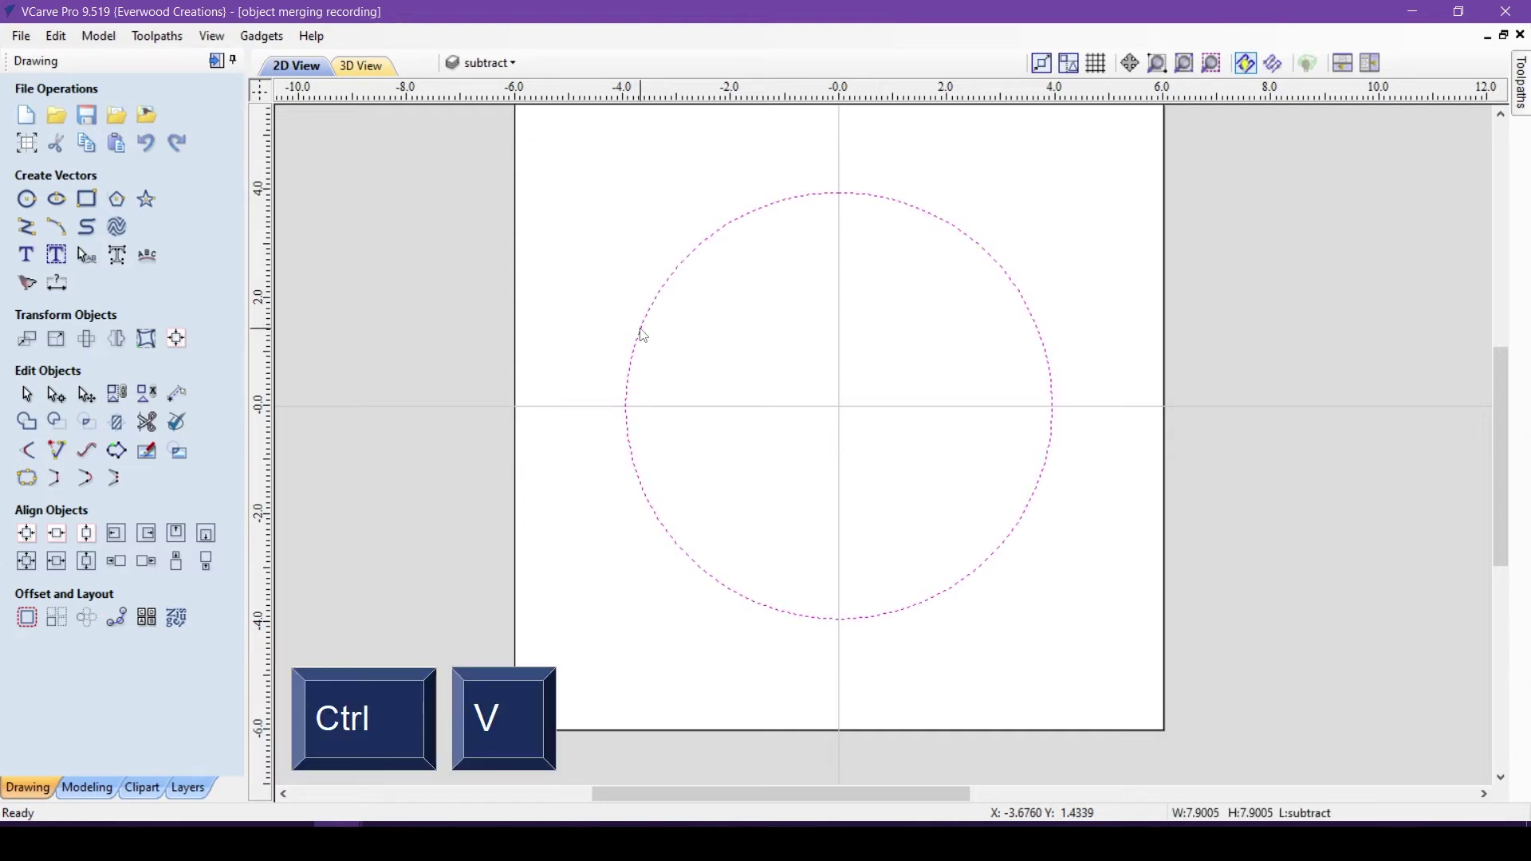
{"action": "left_click", "coordinate": [643, 336]}
{"action": "left_click_drag", "start_coordinate": [637, 330], "coordinate": [745, 335]}
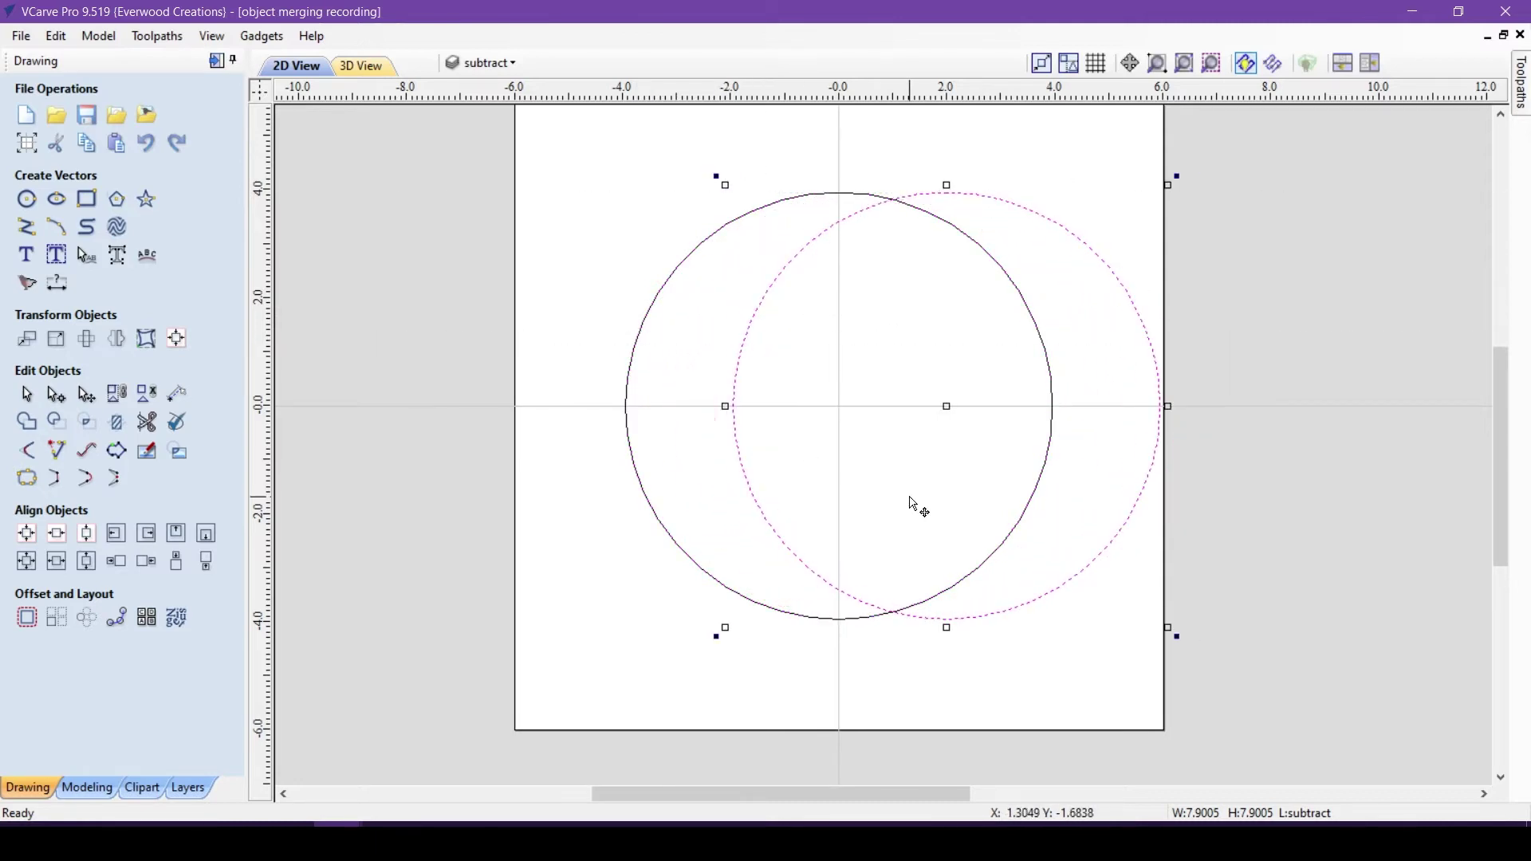
Subtract the right circle from the left one to form a left-hand crescent, then undo the subtraction.
{"action": "left_click", "coordinate": [486, 357]}
{"action": "left_click", "coordinate": [638, 357]}
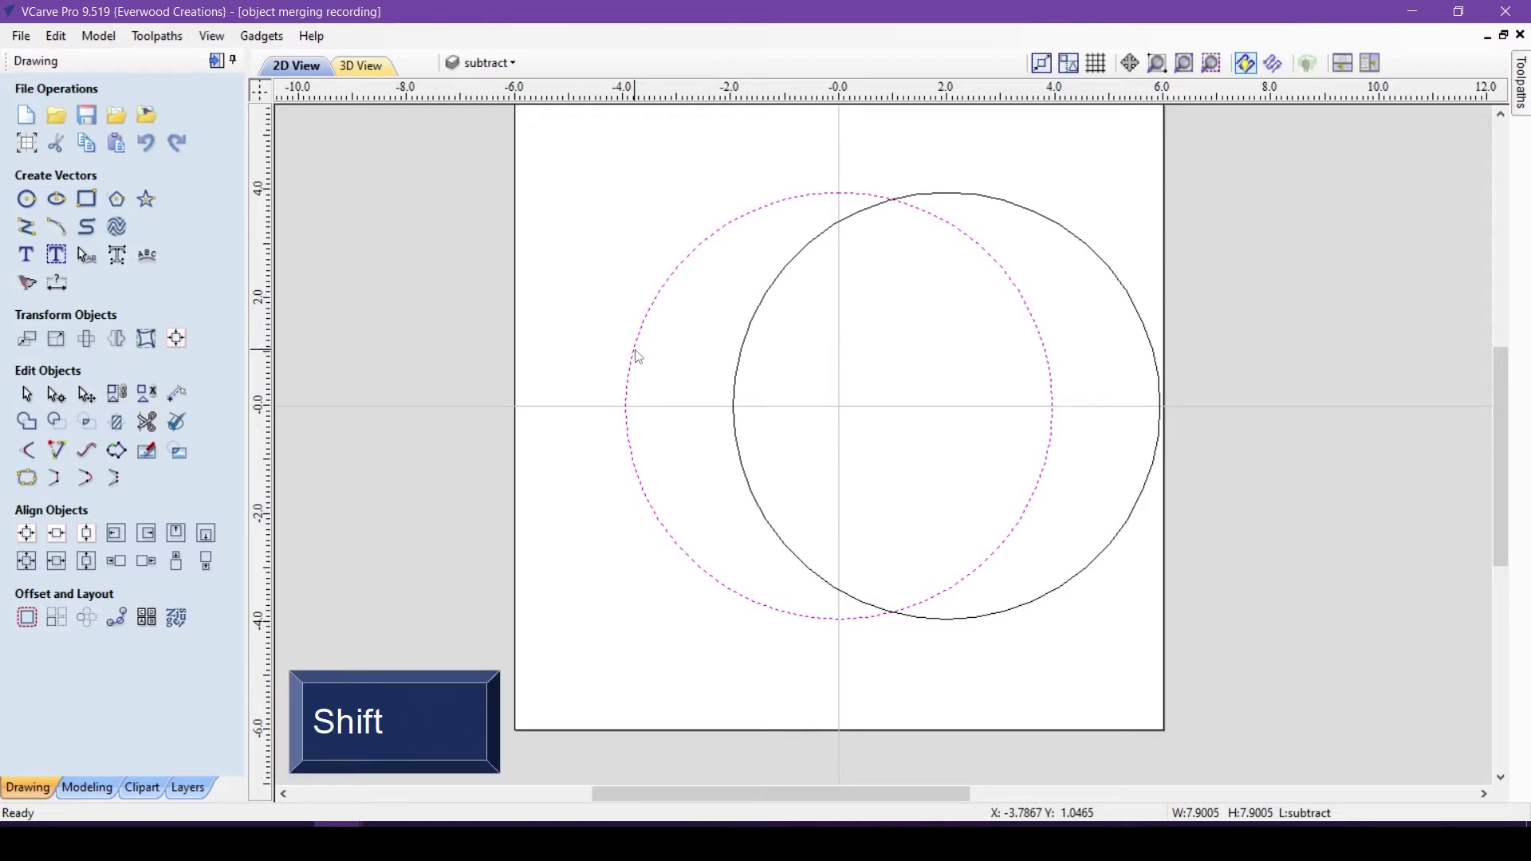
{"action": "left_click", "coordinate": [756, 333], "text": "shift"}
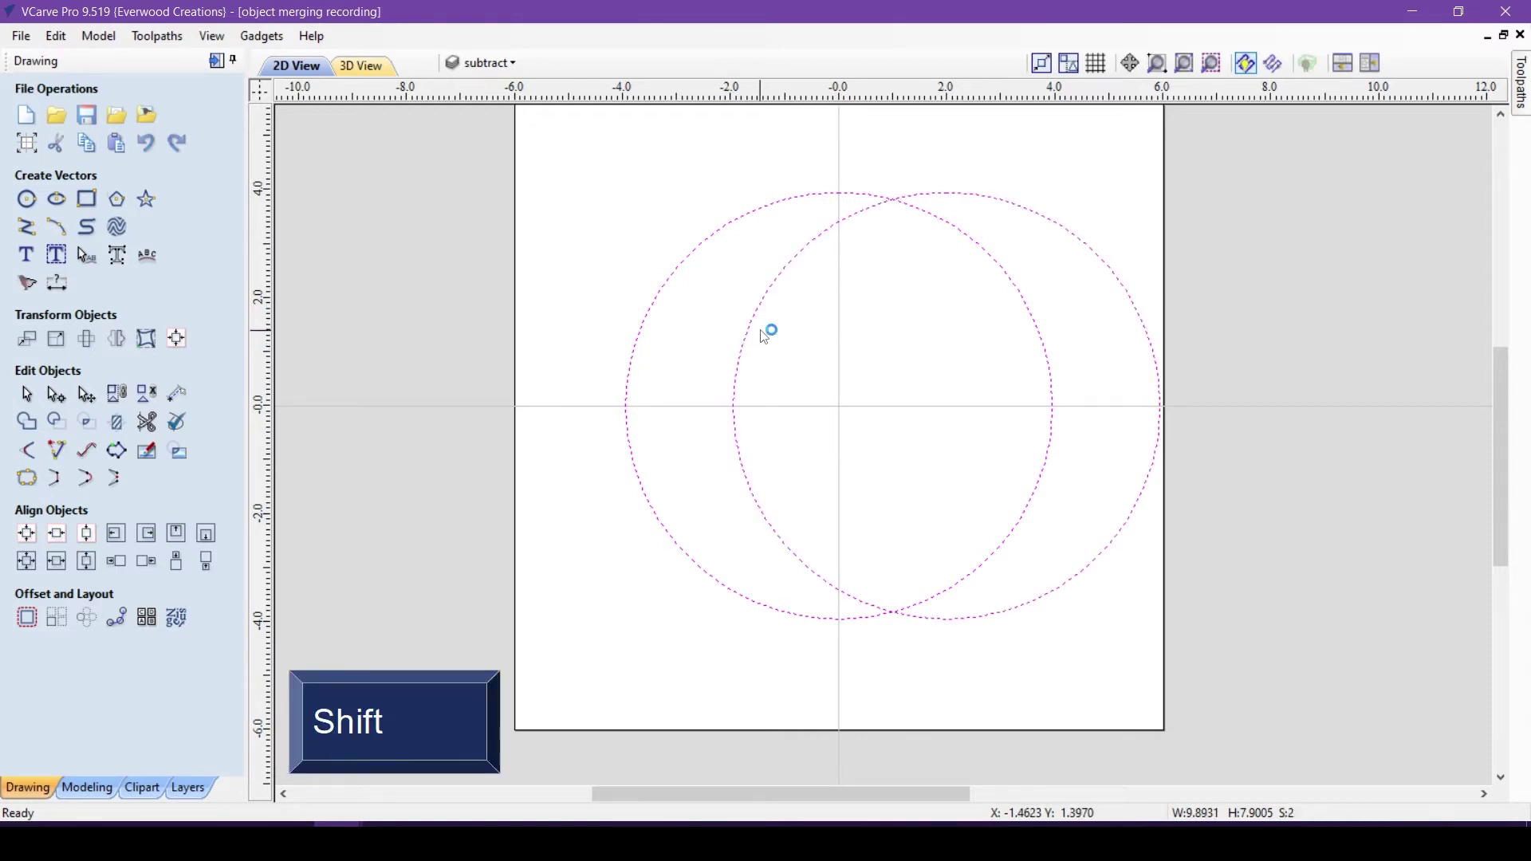
{"action": "left_click", "coordinate": [56, 421]}
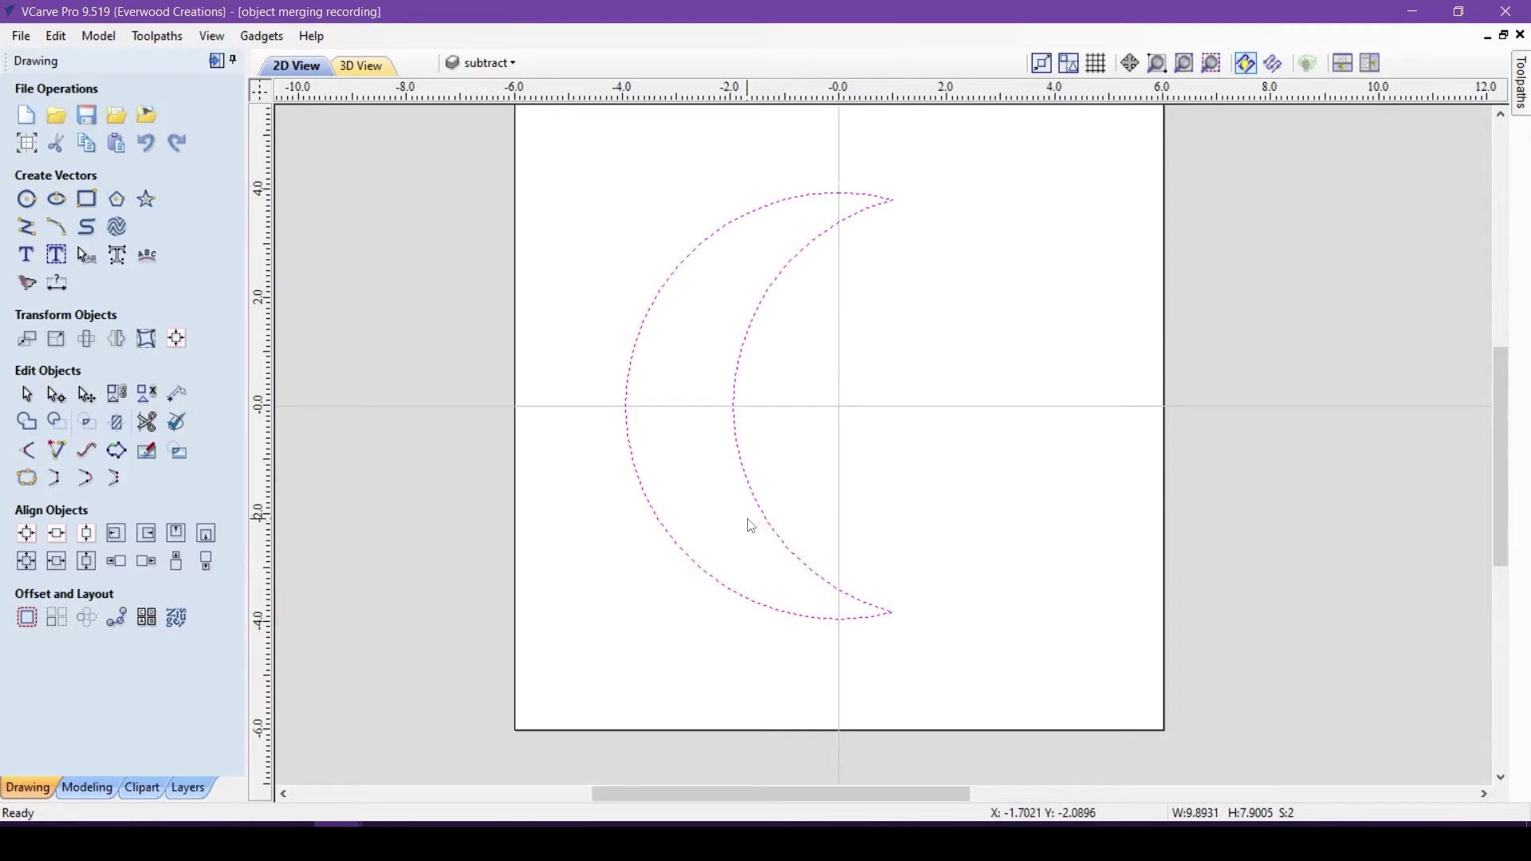
{"action": "key", "text": "ctrl+z"}
{"action": "left_click", "coordinate": [581, 633]}
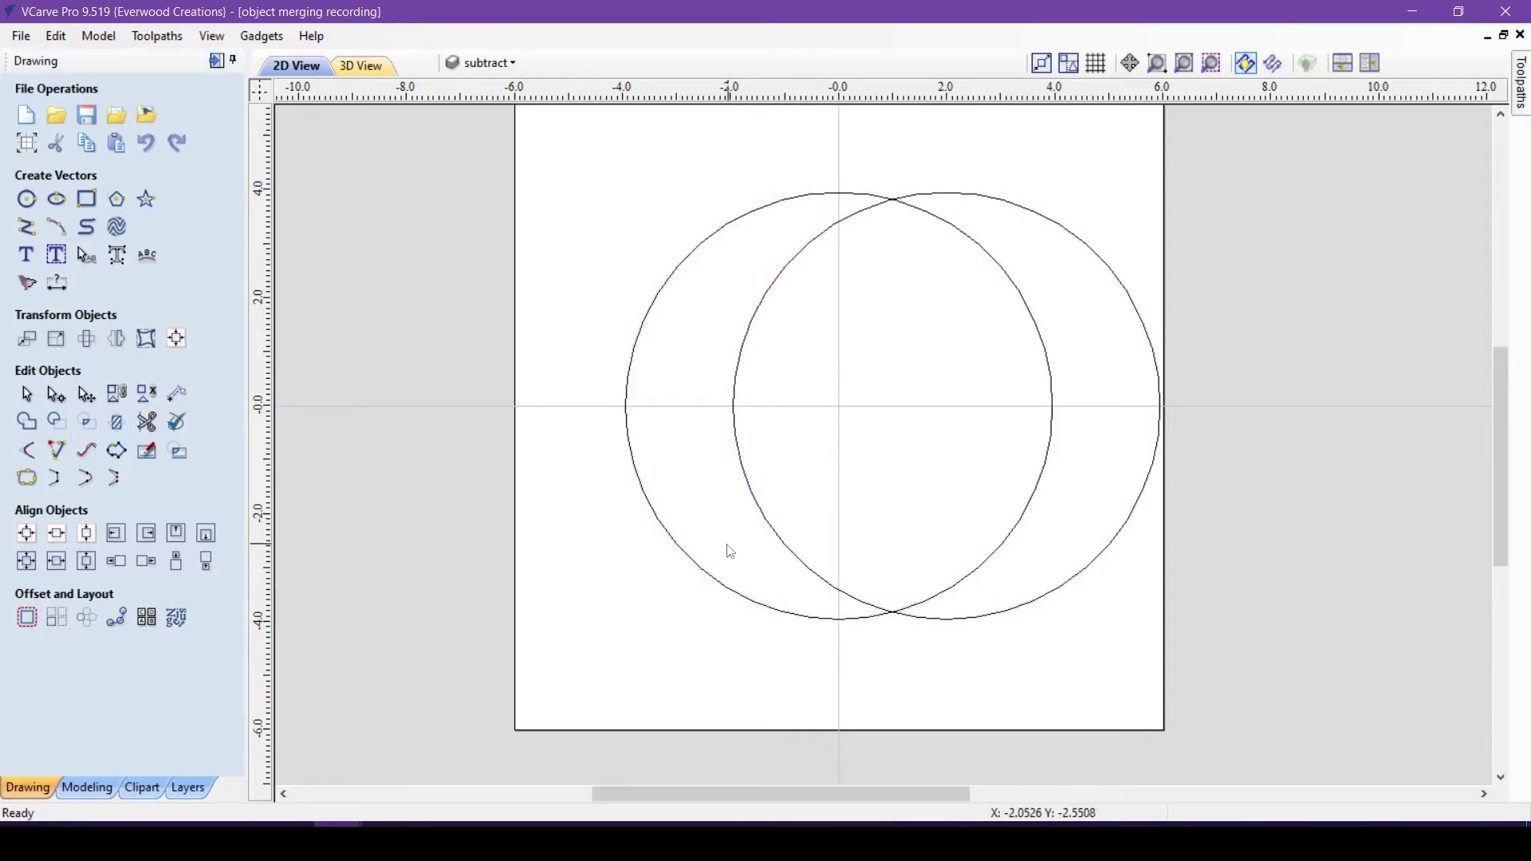
Subtract the left circle from the right one to form a right-hand crescent, then undo the subtraction.
{"action": "left_click", "coordinate": [1131, 519]}
{"action": "key", "text": "shift"}
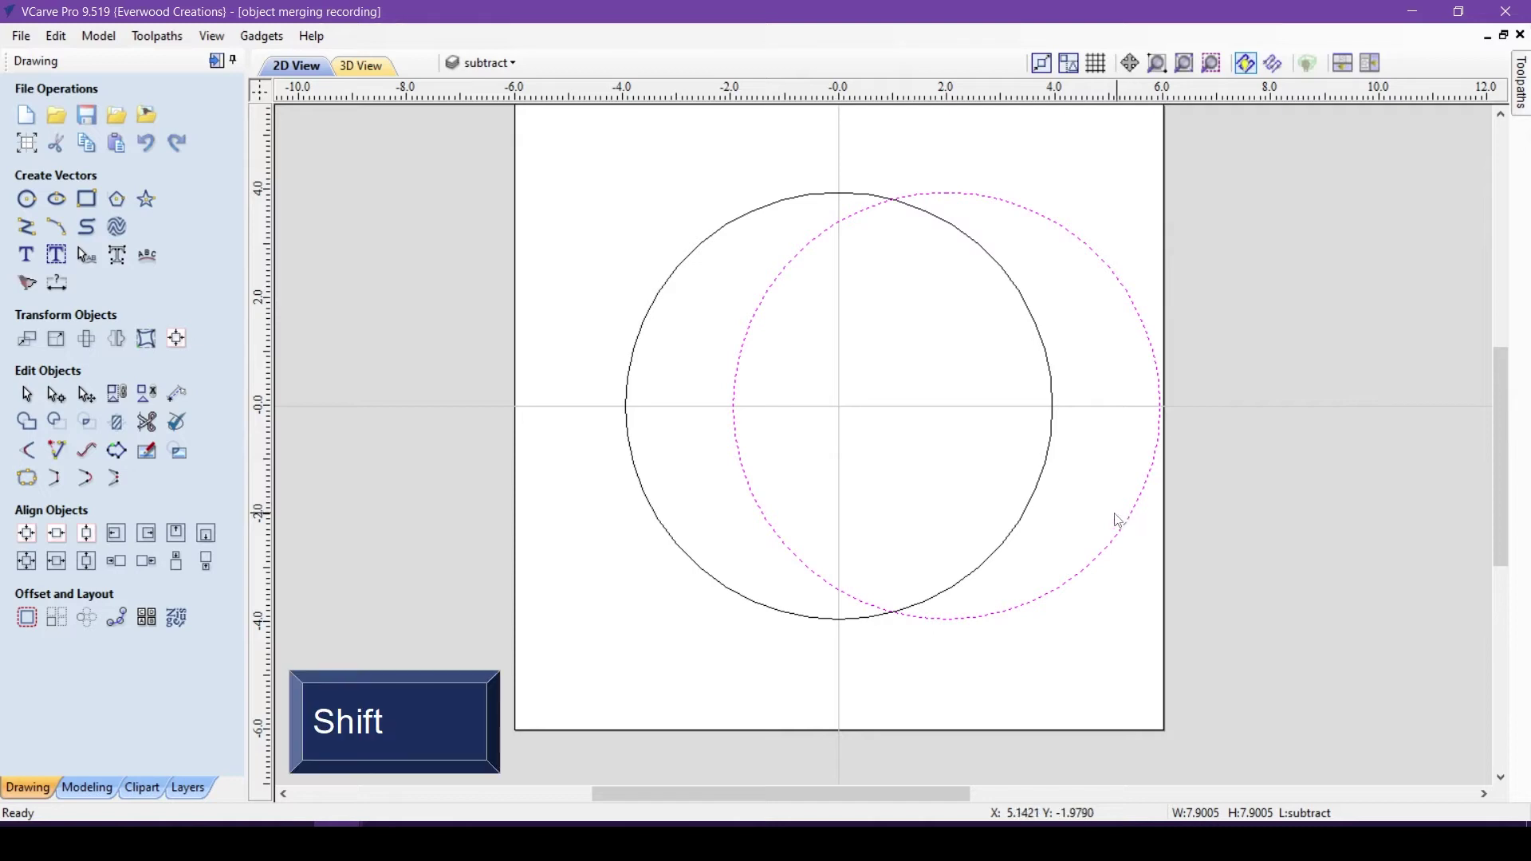
{"action": "left_click", "coordinate": [643, 488], "text": "shift"}
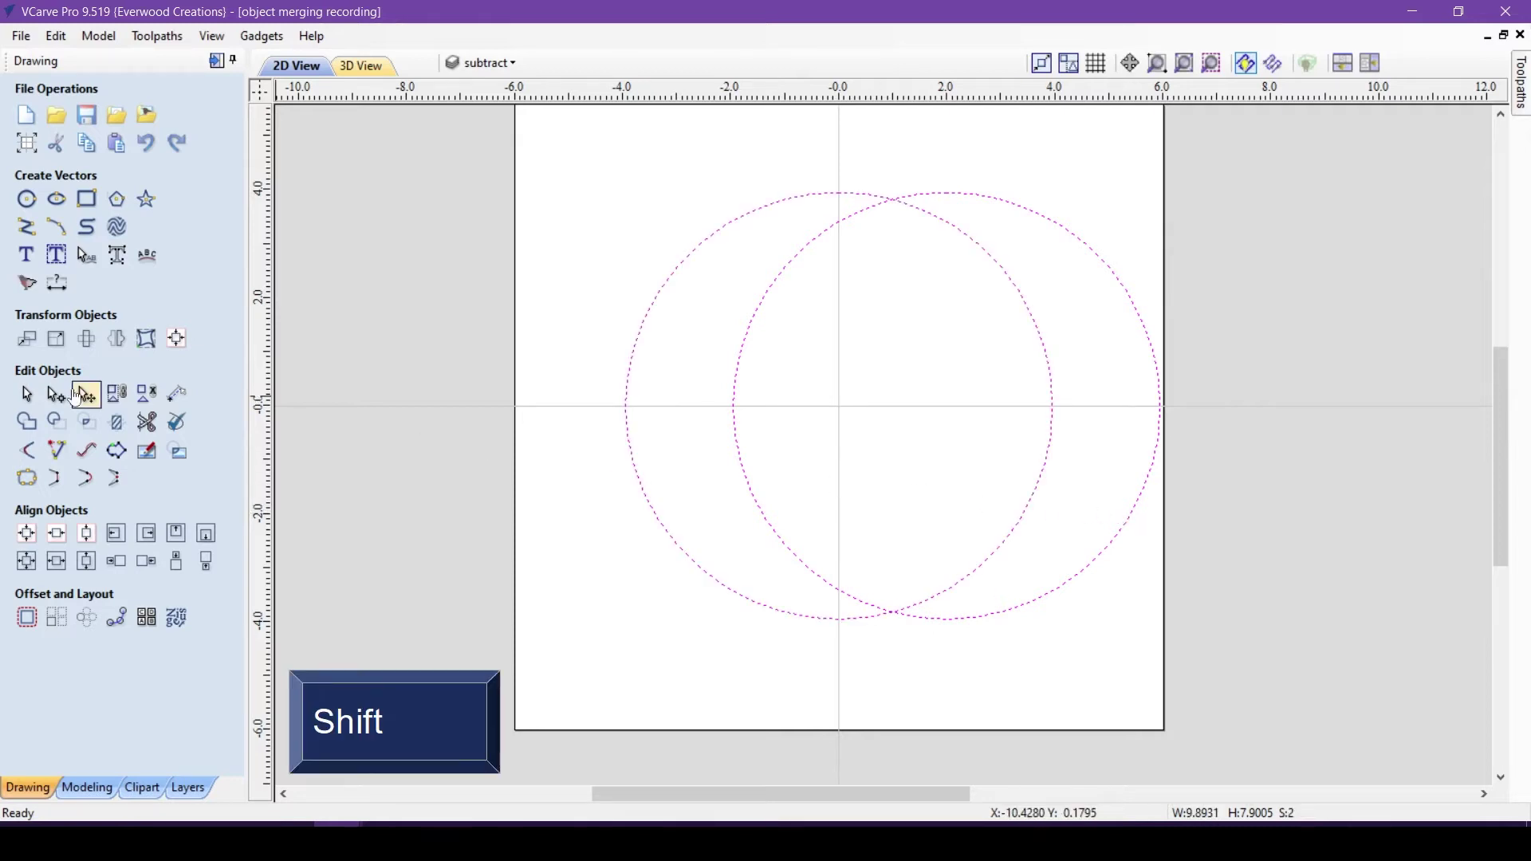
{"action": "left_click", "coordinate": [56, 426]}
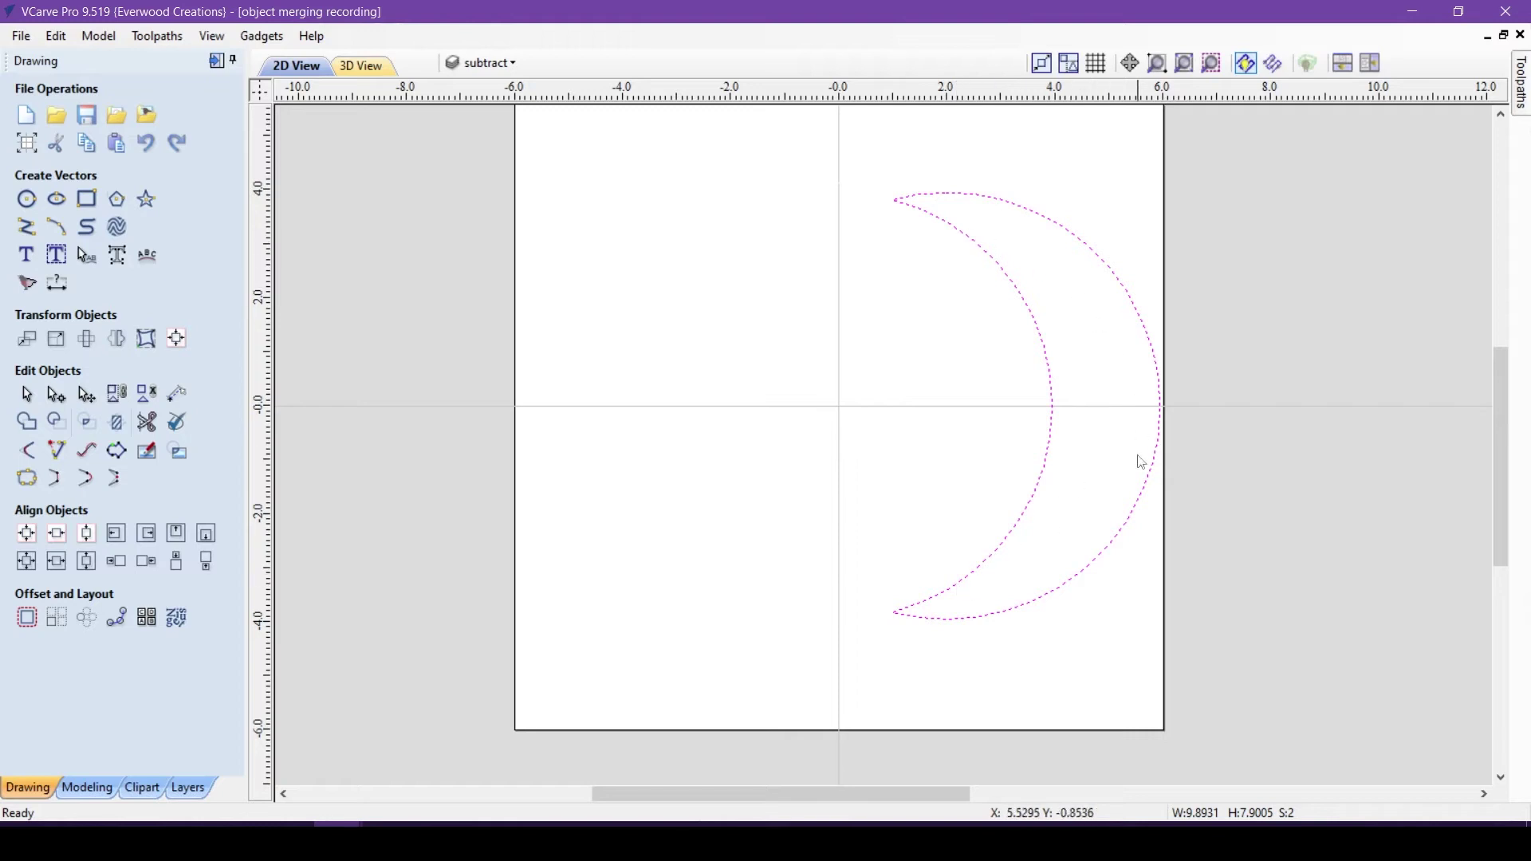
{"action": "left_click", "coordinate": [1032, 638]}
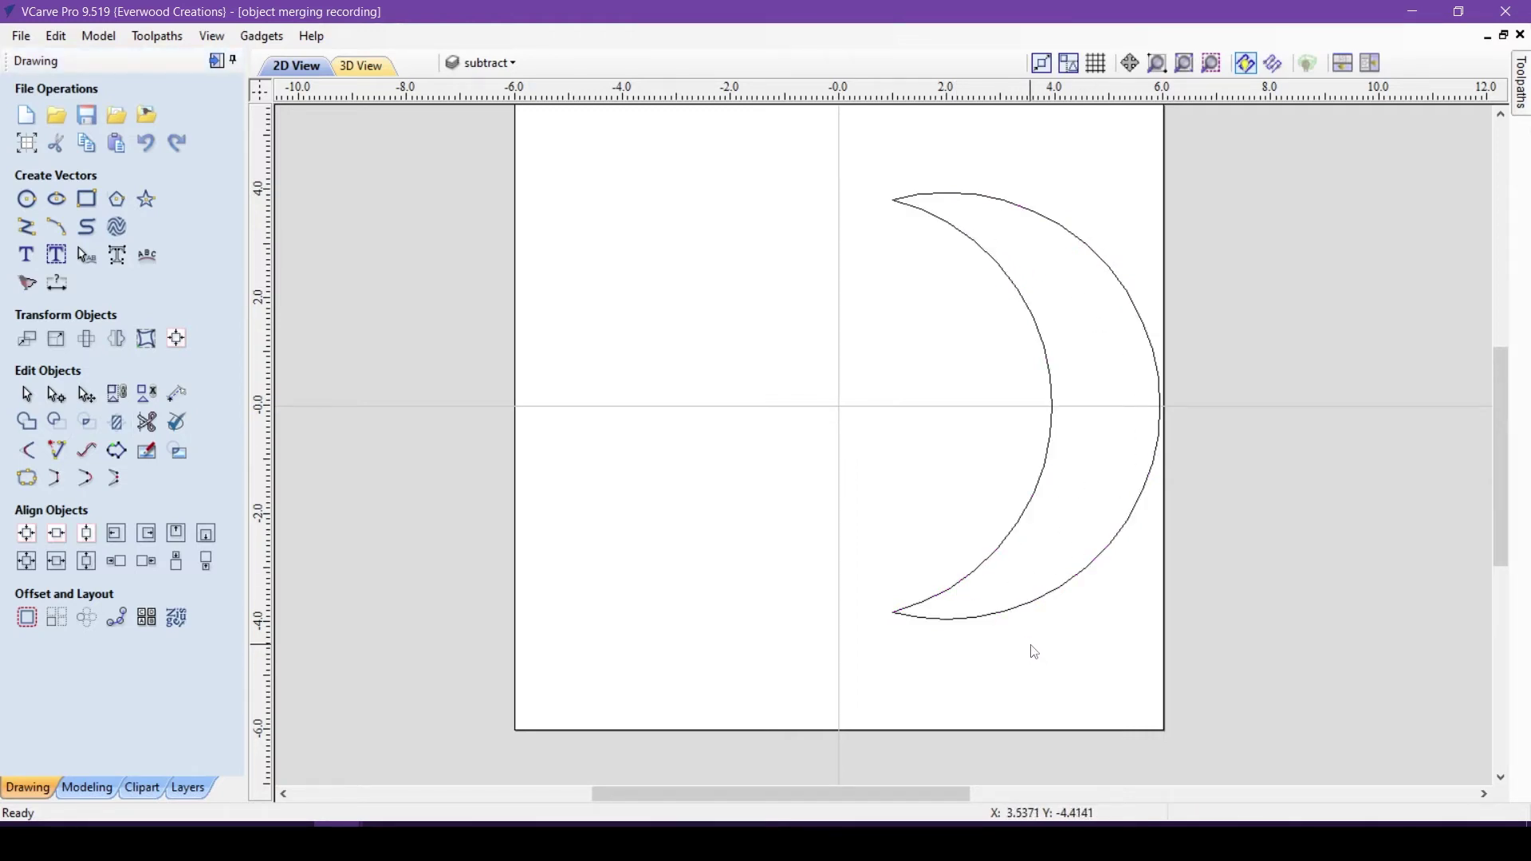
{"action": "key", "text": "ctrl+z"}
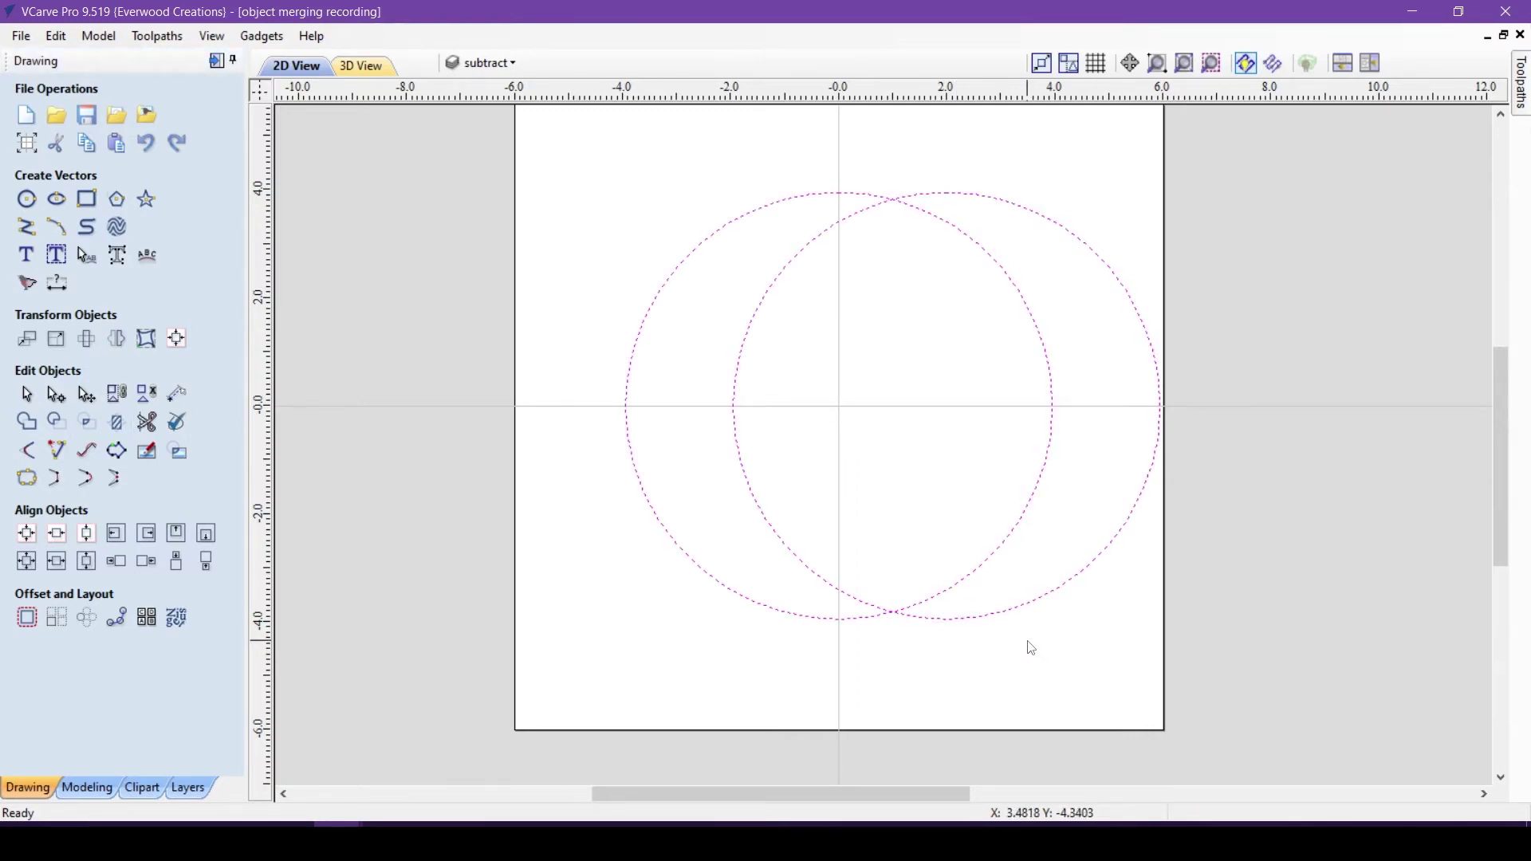
Paste the copied star into the overlap of the two circles on the subtract layer.
{"action": "left_click", "coordinate": [1199, 614]}
{"action": "key", "text": "ctrl+v"}
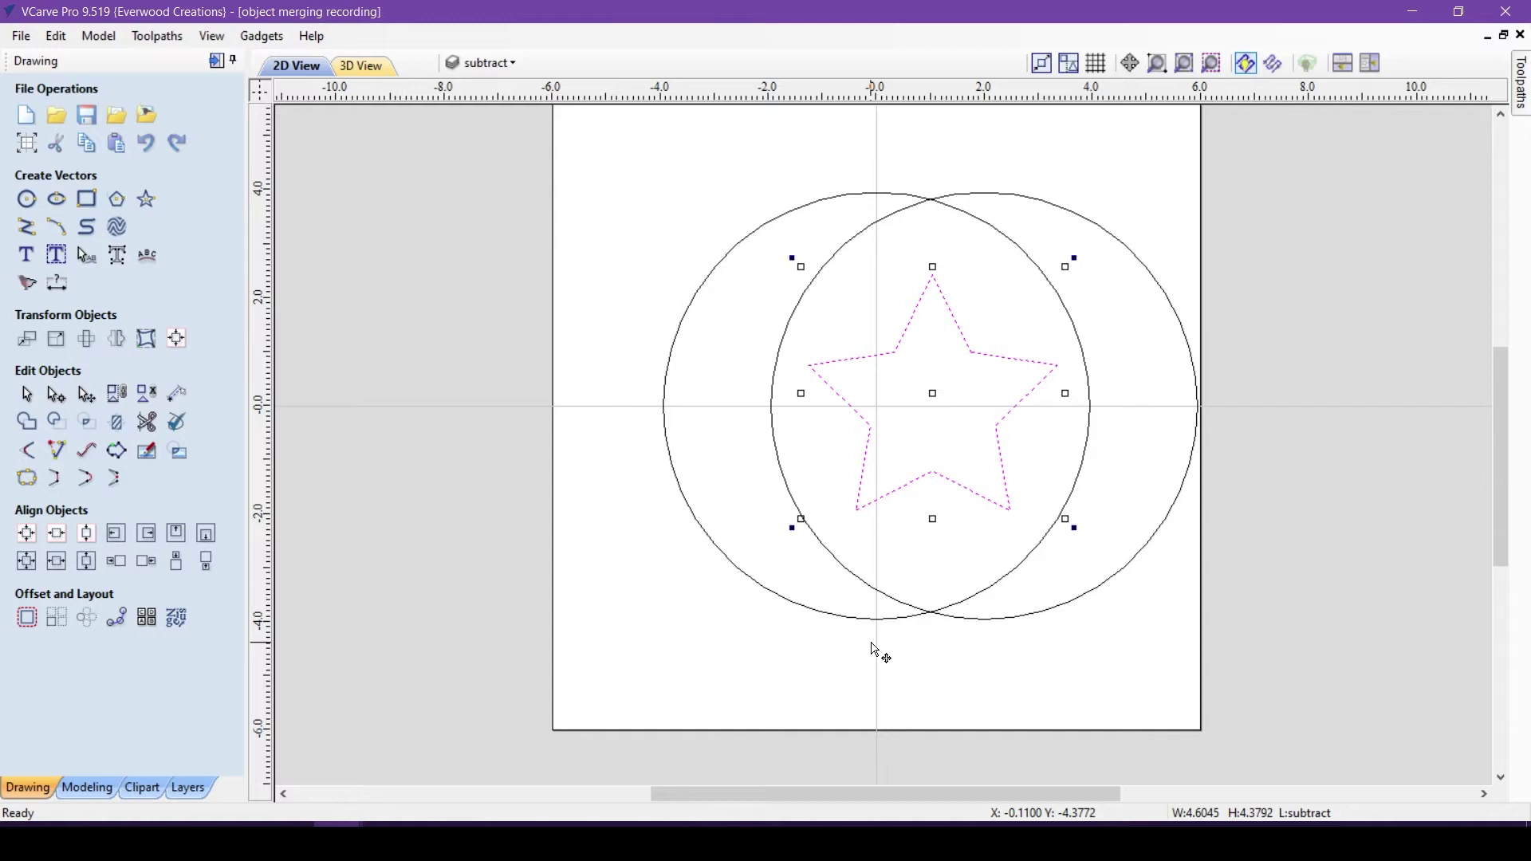
{"action": "left_click", "coordinate": [672, 580]}
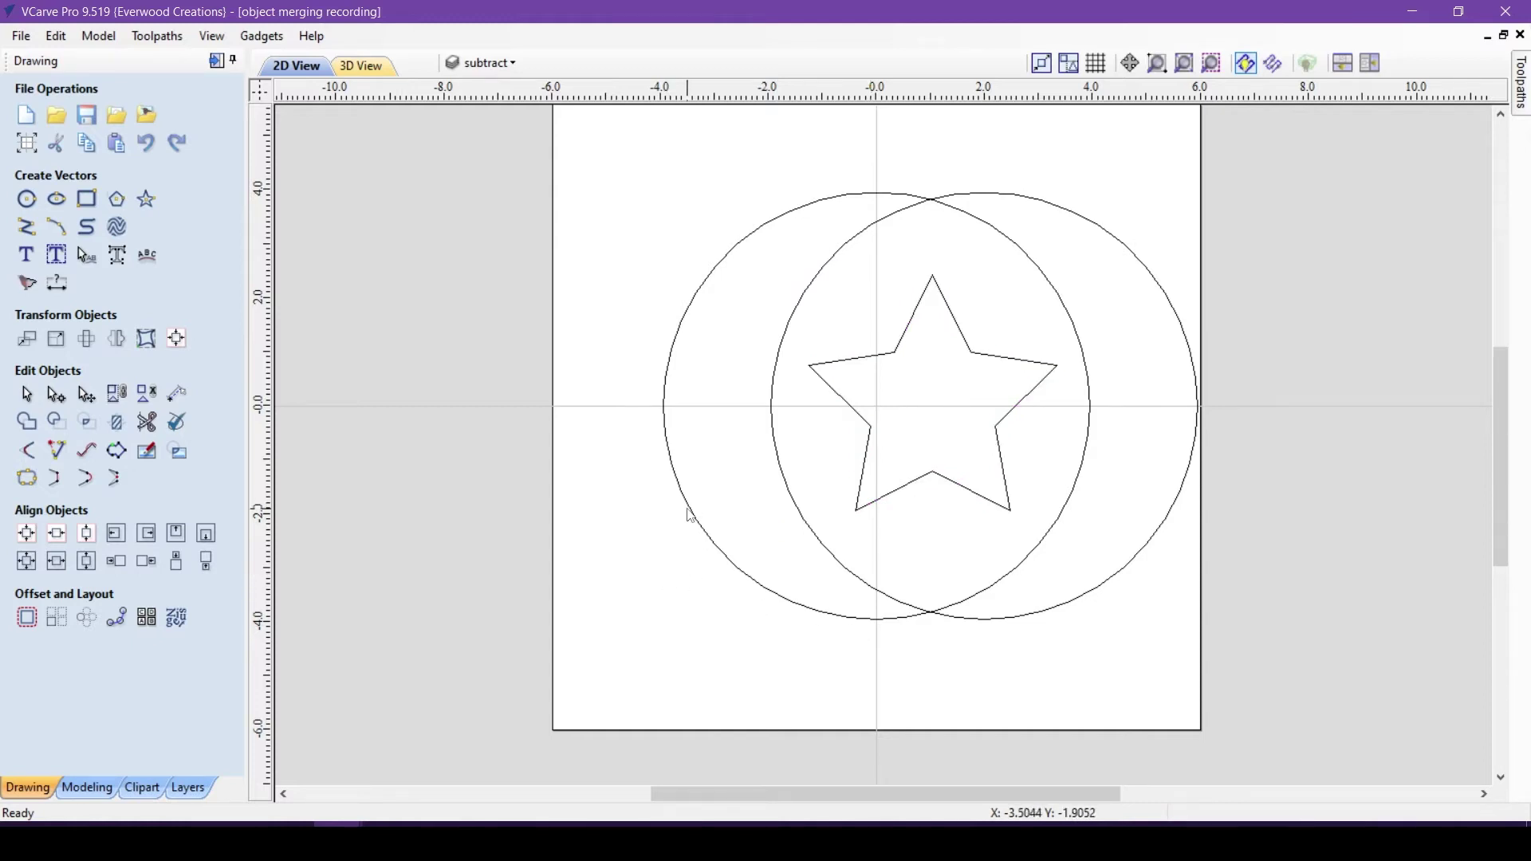
Try to subtract the right circle and the ungrouped star from the left circle, then undo the subtraction.
{"action": "left_click", "coordinate": [688, 514]}
{"action": "left_click", "coordinate": [847, 570], "text": "shift"}
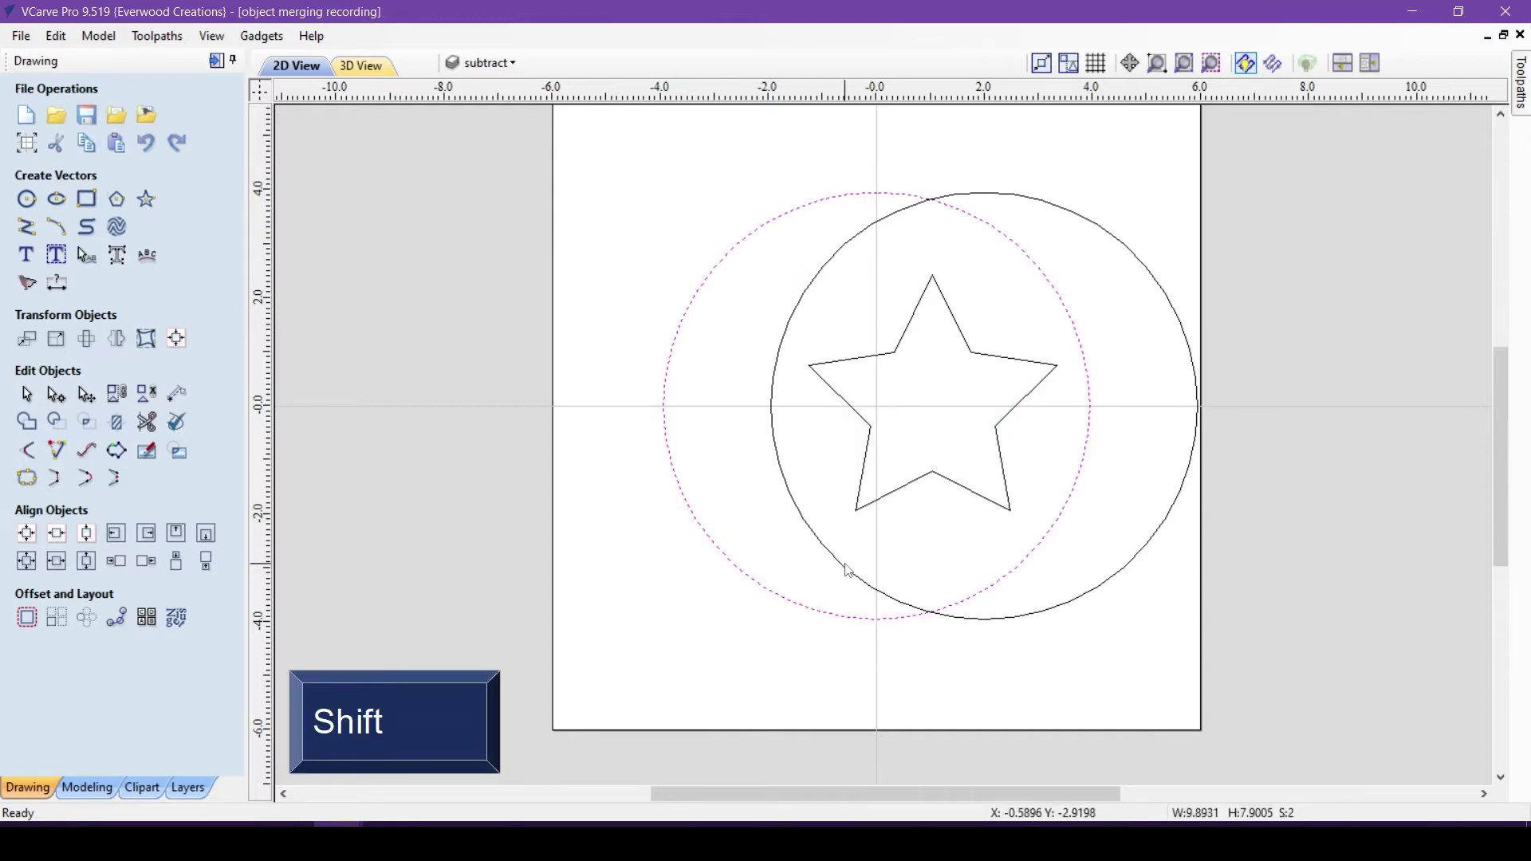
{"action": "left_click", "coordinate": [869, 444], "text": "shift"}
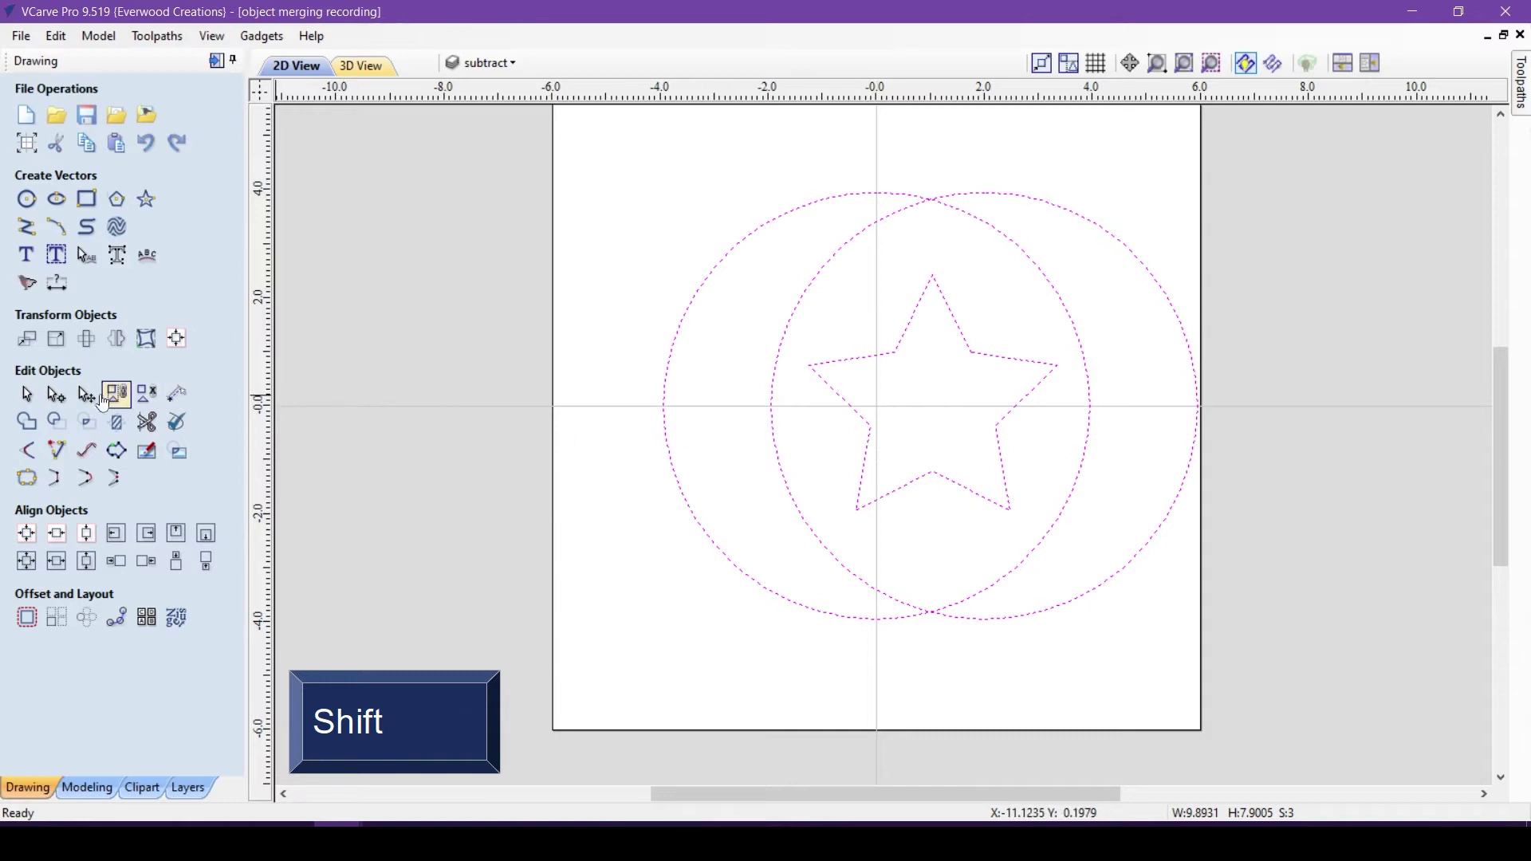
{"action": "left_click", "coordinate": [60, 429]}
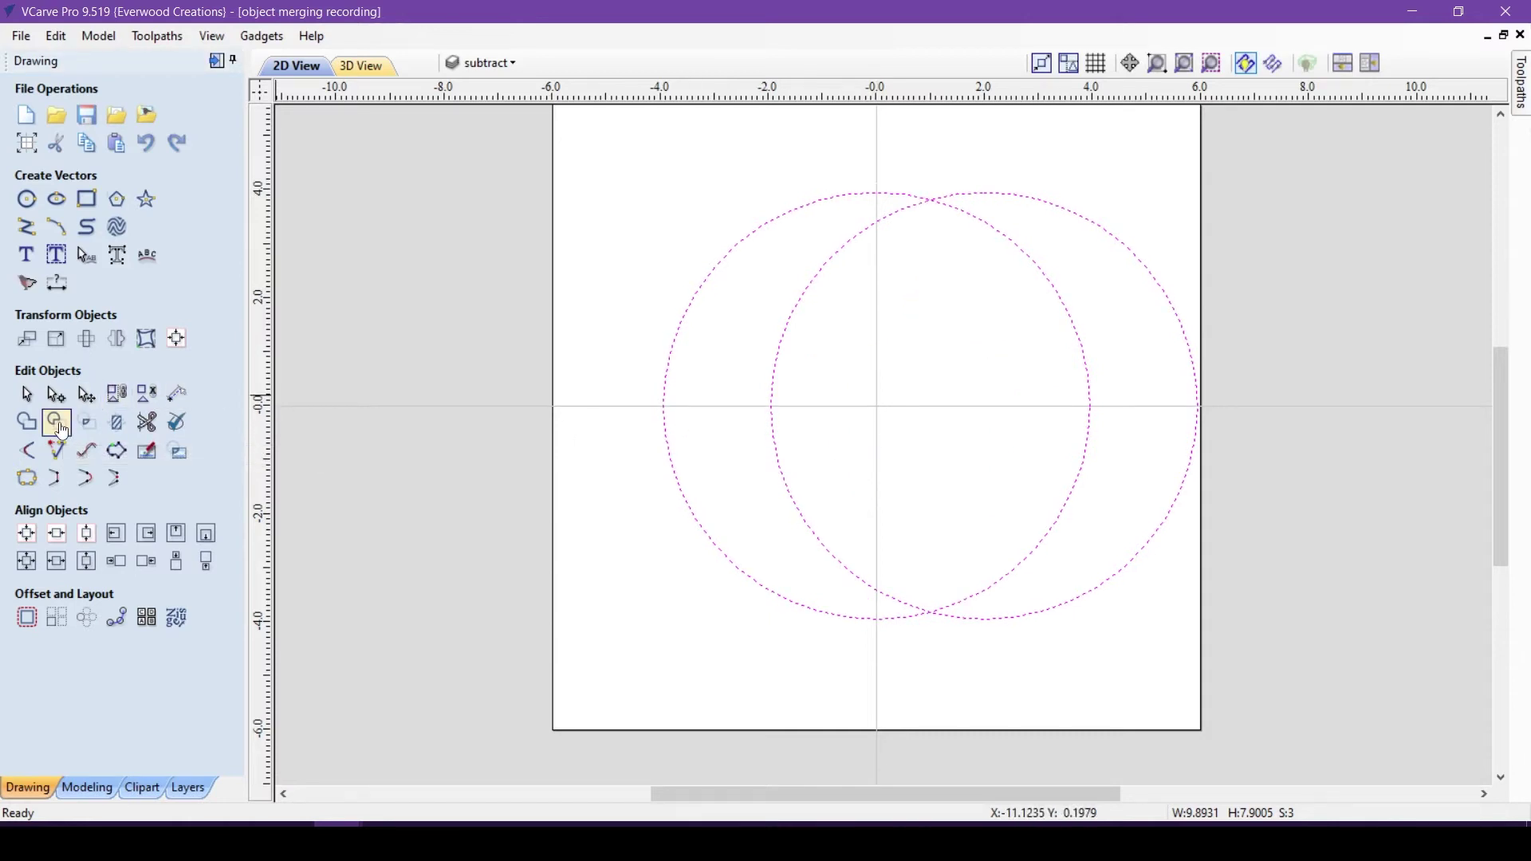
{"action": "key", "text": "ctrl+z"}
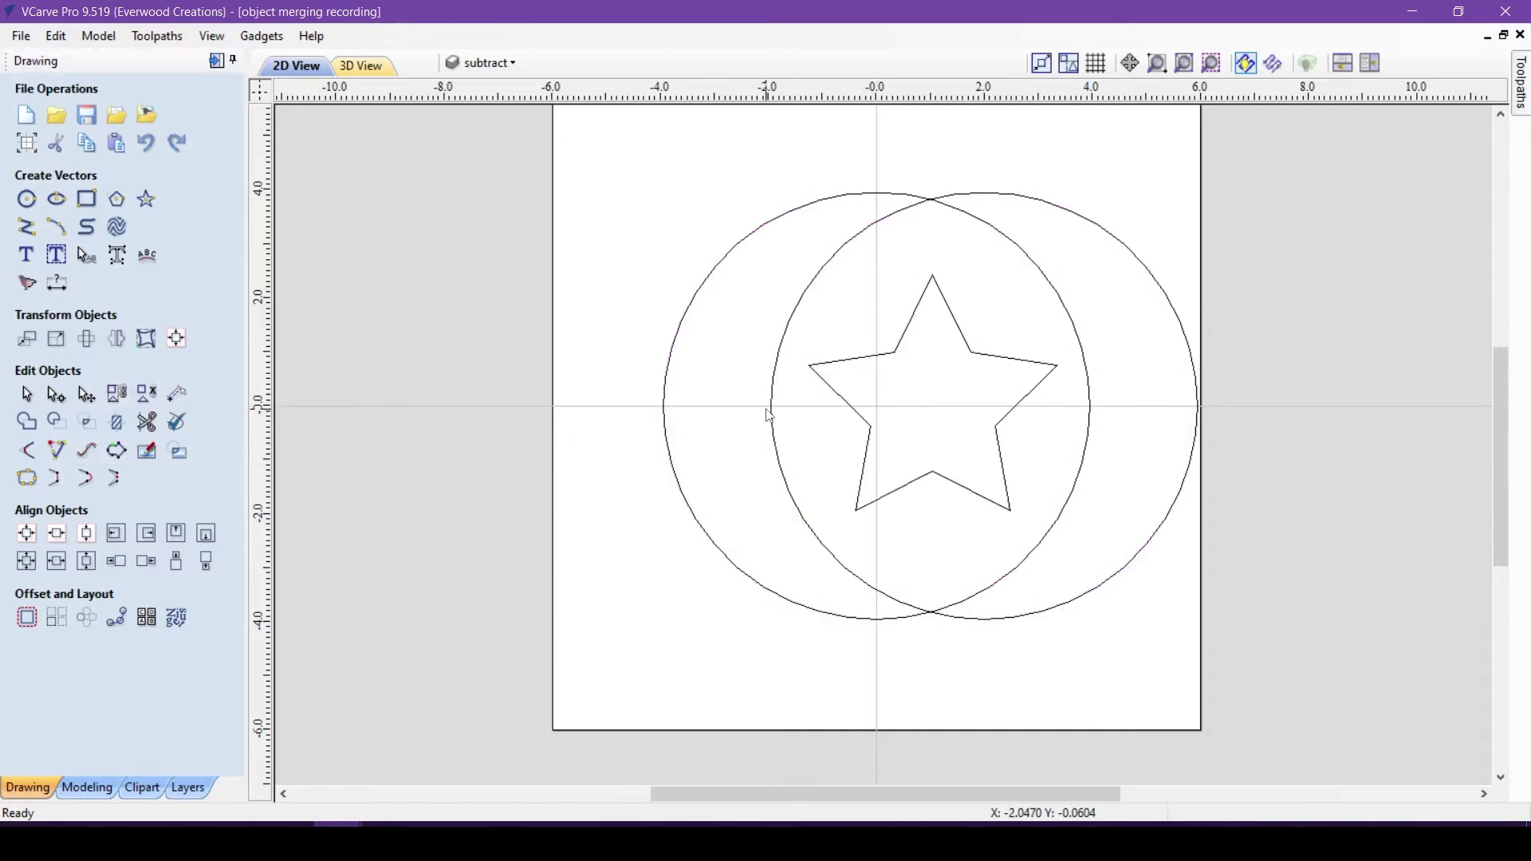
Group the right circle with the star.
{"action": "left_click", "coordinate": [771, 411]}
{"action": "left_click", "coordinate": [866, 408], "text": "shift"}
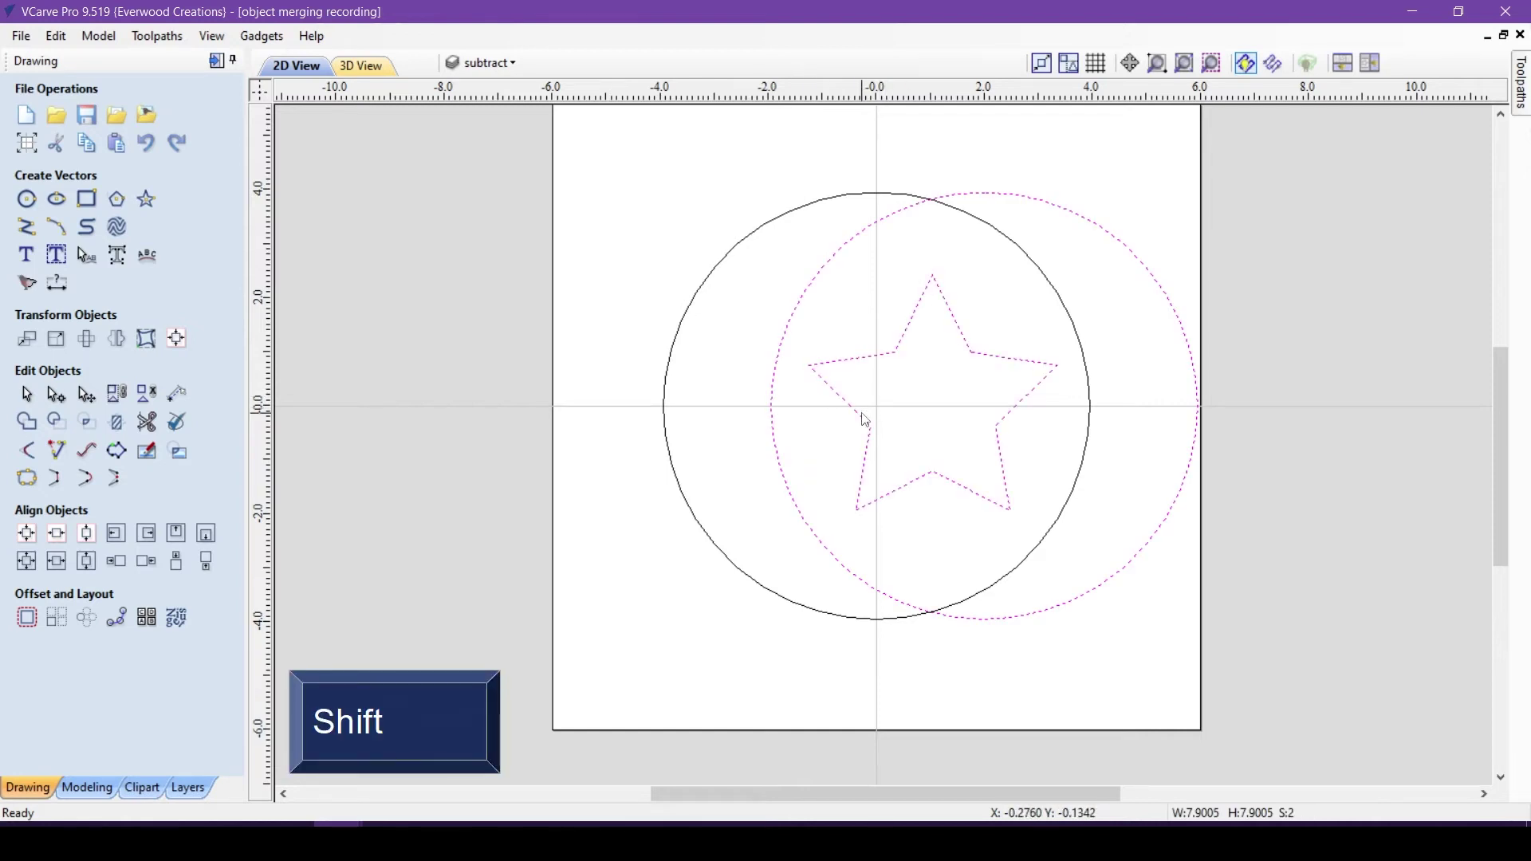
{"action": "left_click", "coordinate": [118, 396]}
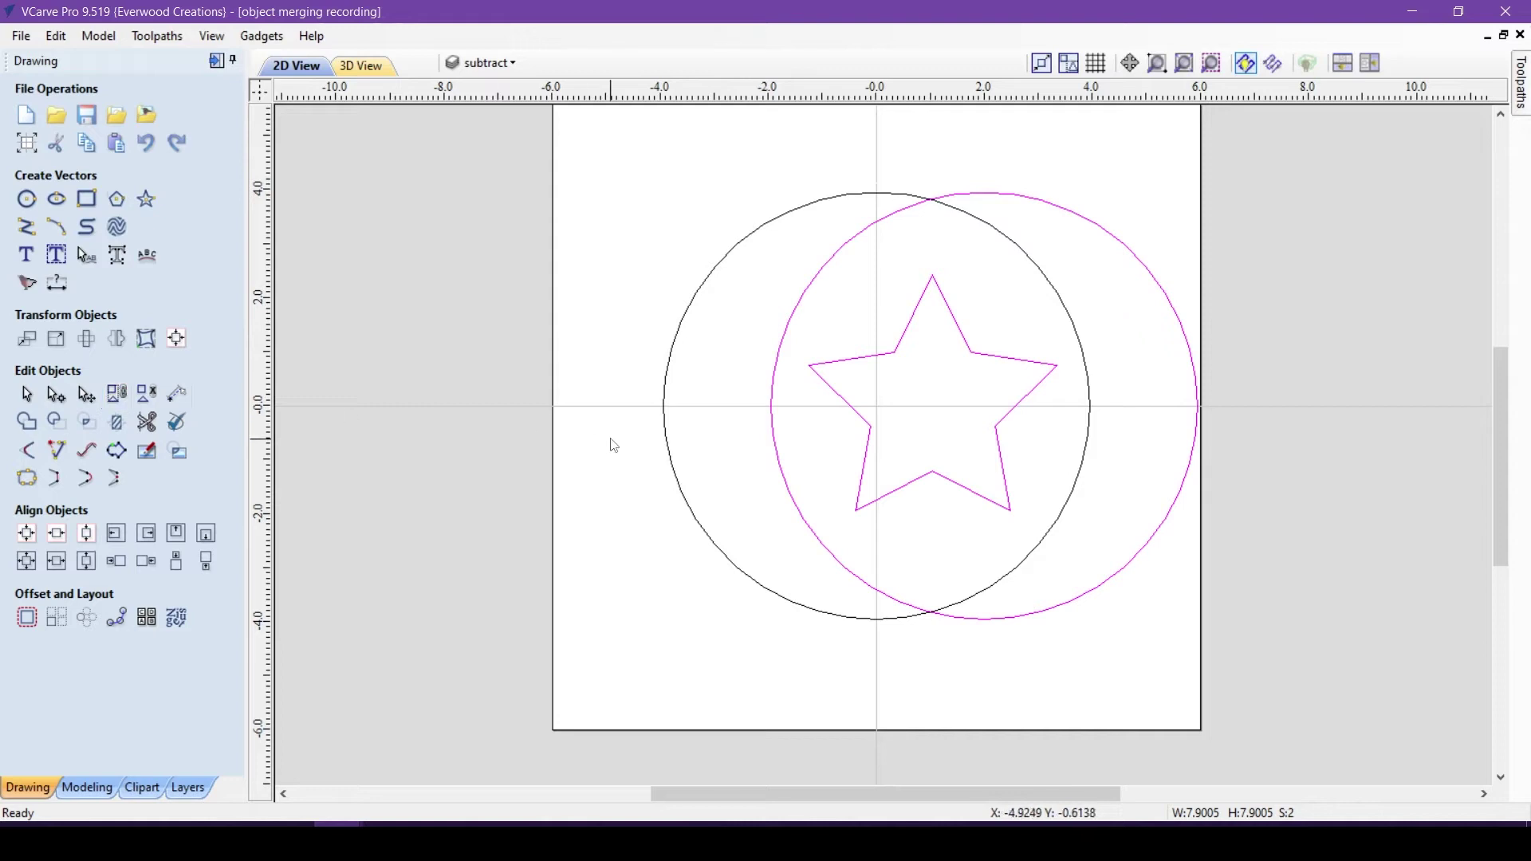
Subtract the grouped circle and star from the left circle to form a crescent beside the star.
{"action": "left_click", "coordinate": [639, 434]}
{"action": "left_click", "coordinate": [663, 428]}
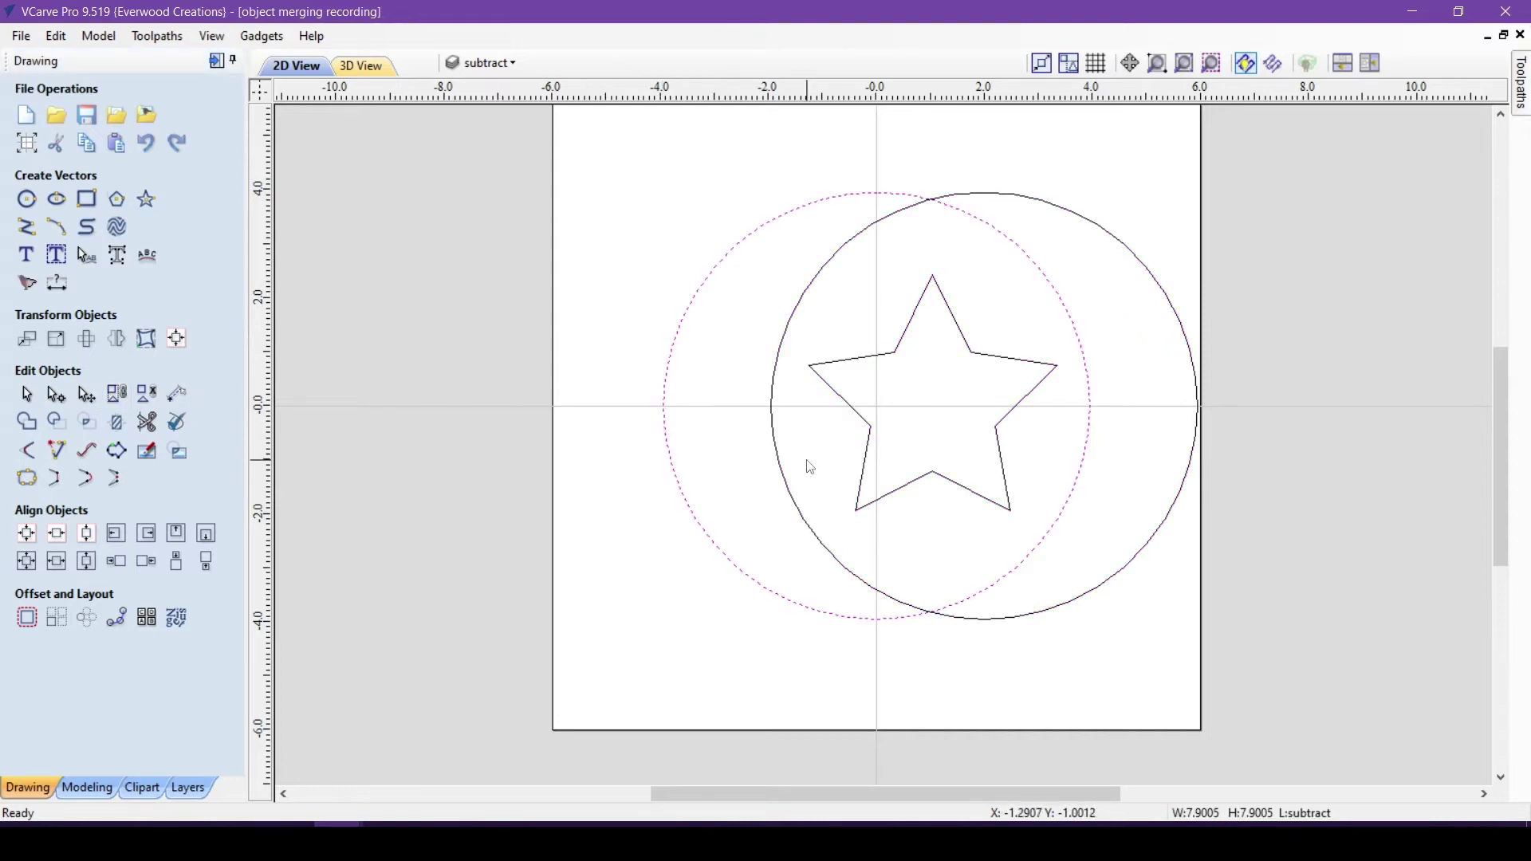
{"action": "left_click", "coordinate": [781, 465], "text": "shift"}
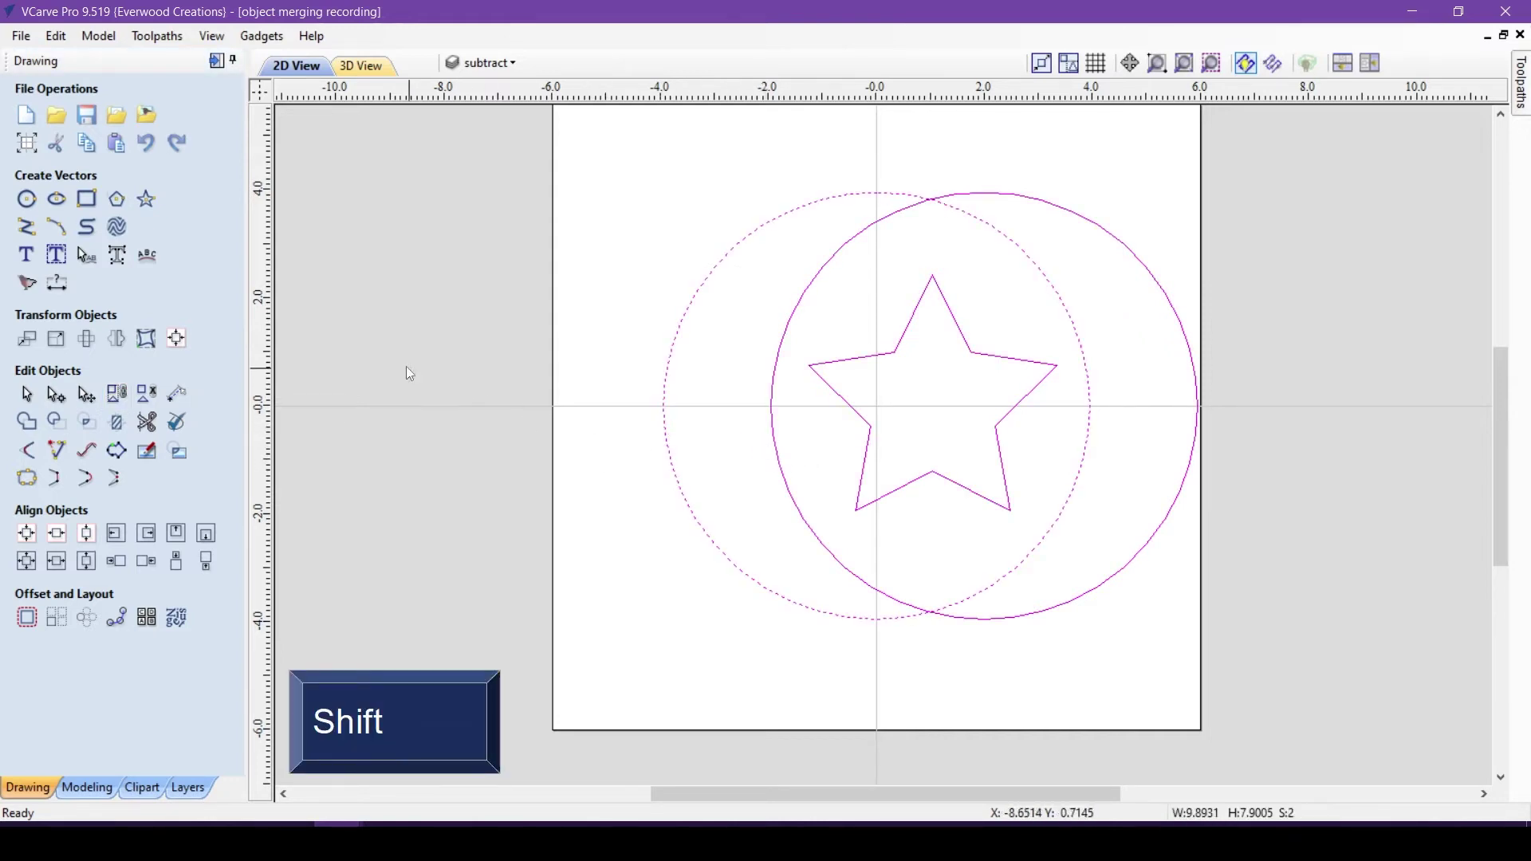
{"action": "left_click", "coordinate": [56, 422]}
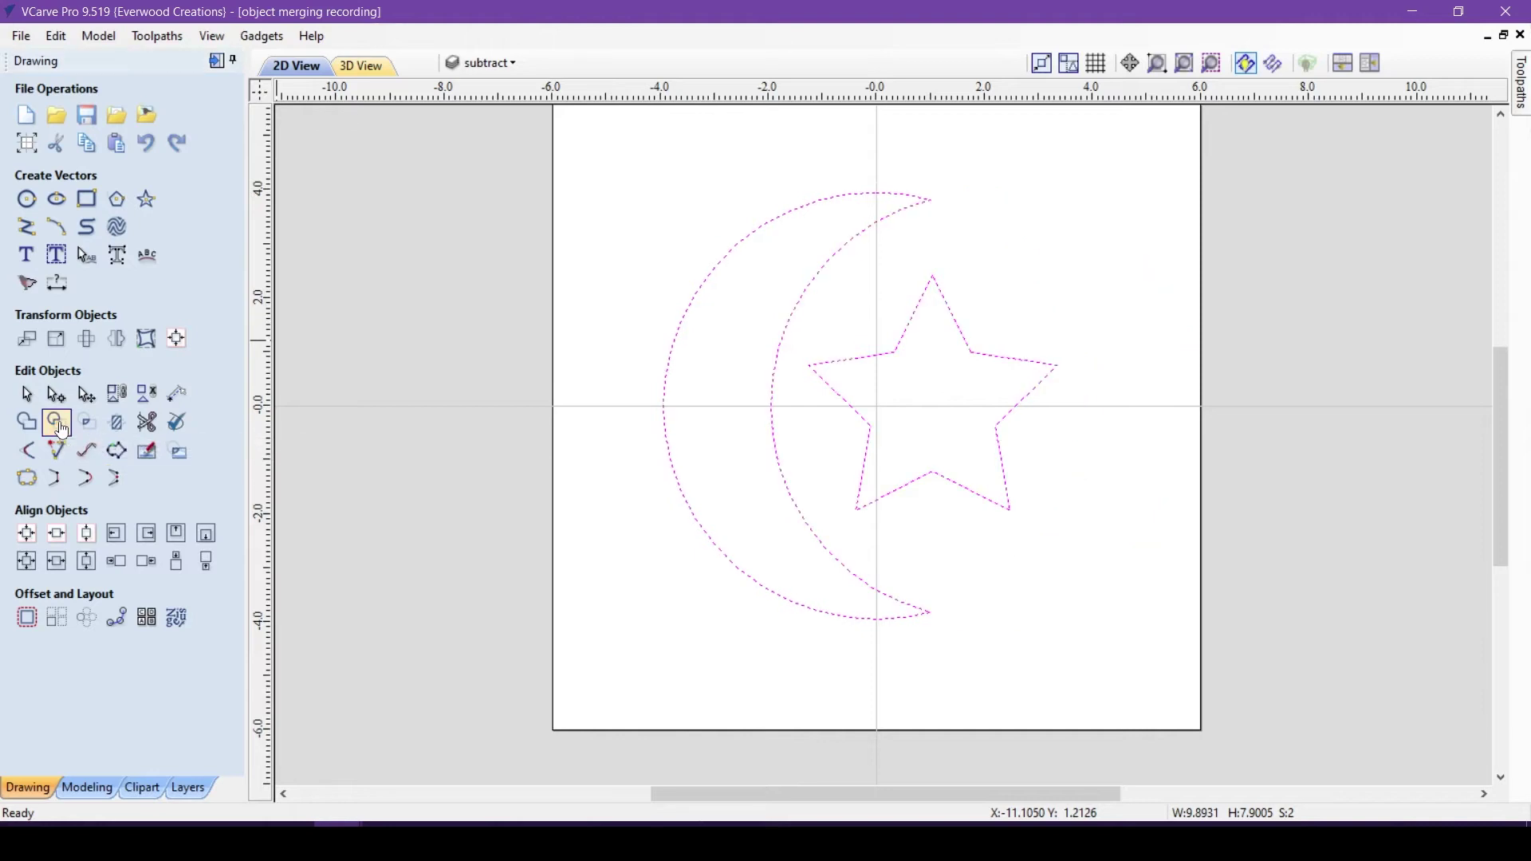
{"action": "left_click", "coordinate": [451, 447]}
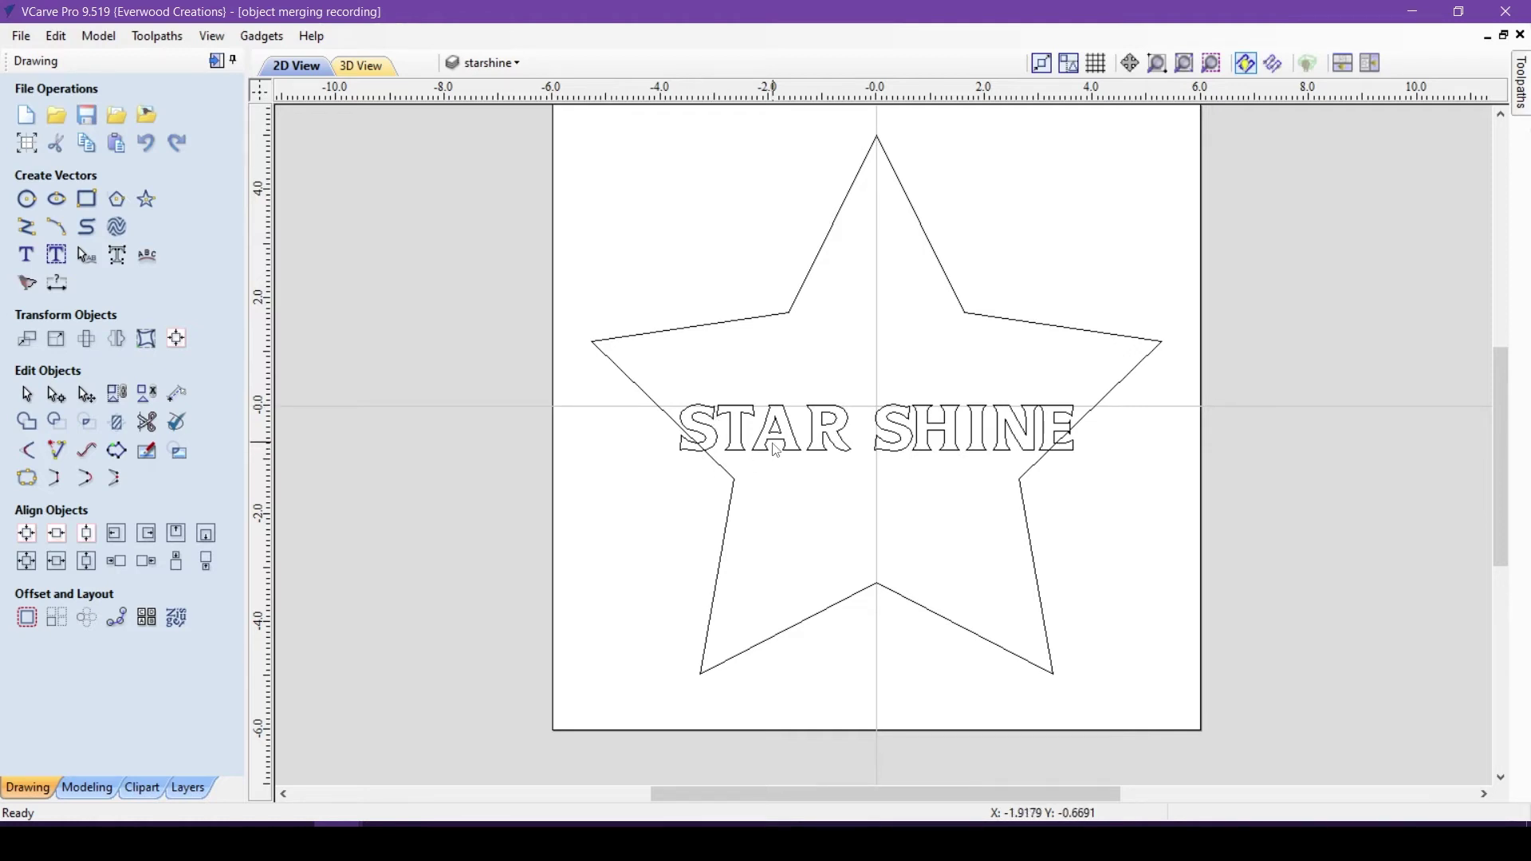
Draw a square-cornered rectangle about 9.4 by 1.4 inches around the STAR SHINE text on the starshine layer.
{"action": "left_click", "coordinate": [86, 199]}
{"action": "mouse_move", "coordinate": [602, 390]}
{"action": "left_mouse_down"}
{"action": "mouse_move", "coordinate": [998, 503]}
{"action": "mouse_move", "coordinate": [1120, 471]}
{"action": "mouse_move", "coordinate": [1112, 459]}
{"action": "left_mouse_up"}
{"action": "key", "text": "Escape"}
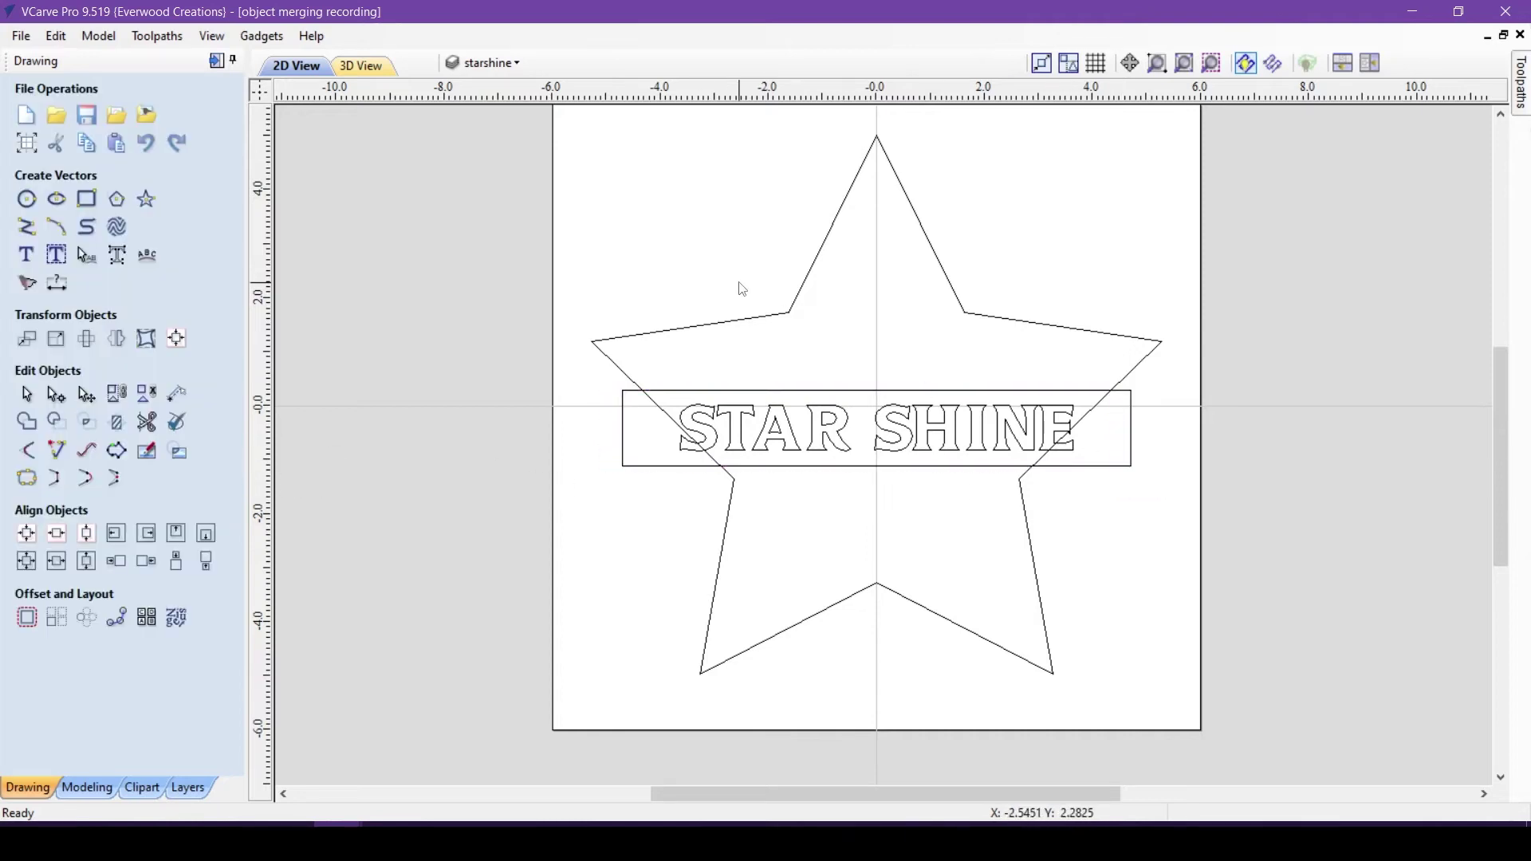
Subtract the rectangle from the large star to cut an open band around the STAR SHINE text.
{"action": "left_click", "coordinate": [695, 332]}
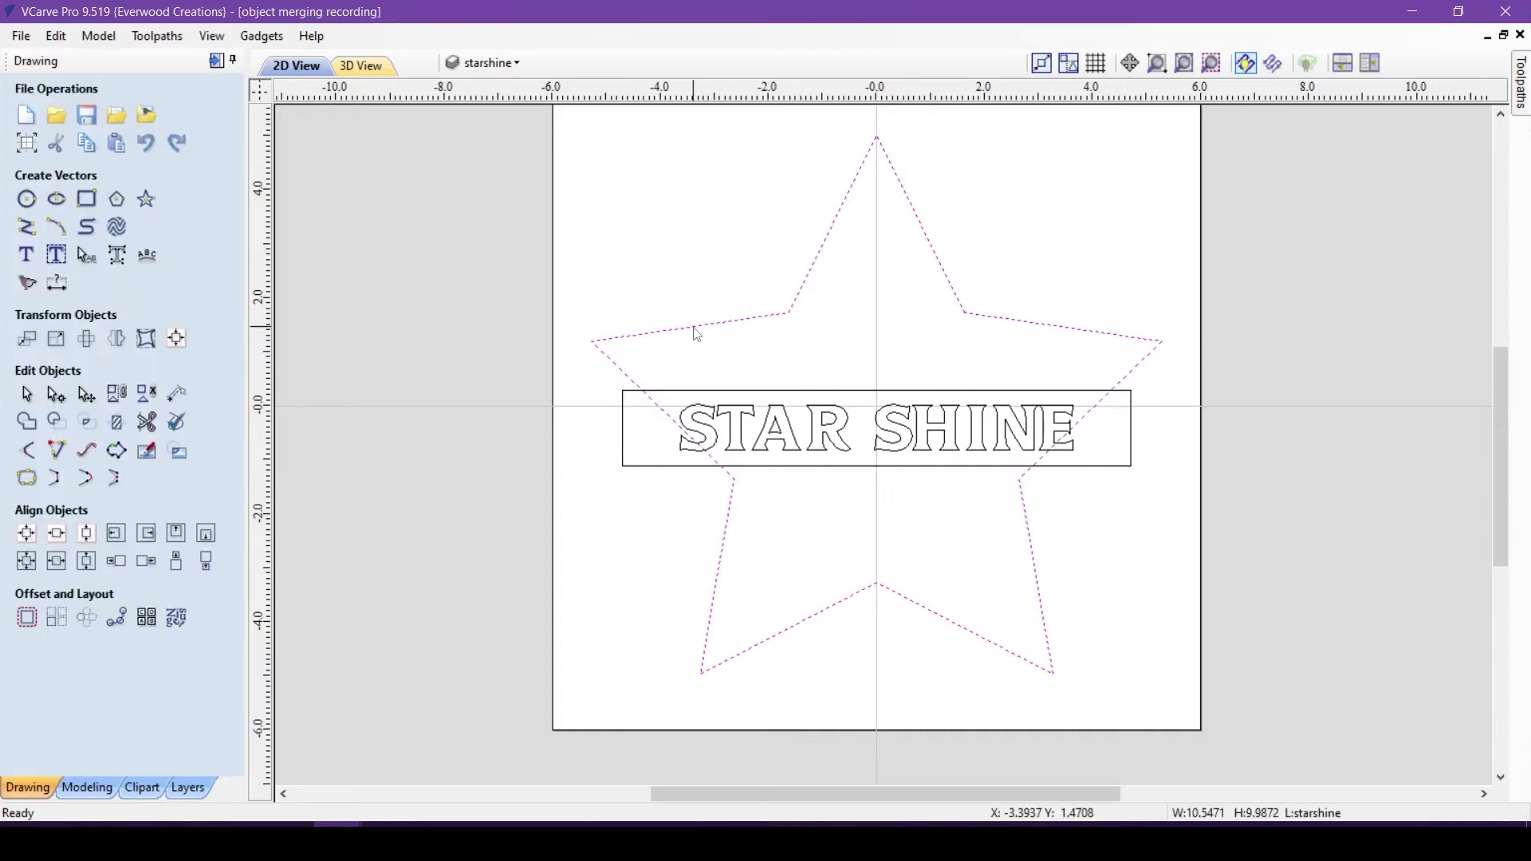
{"action": "key", "text": "shift"}
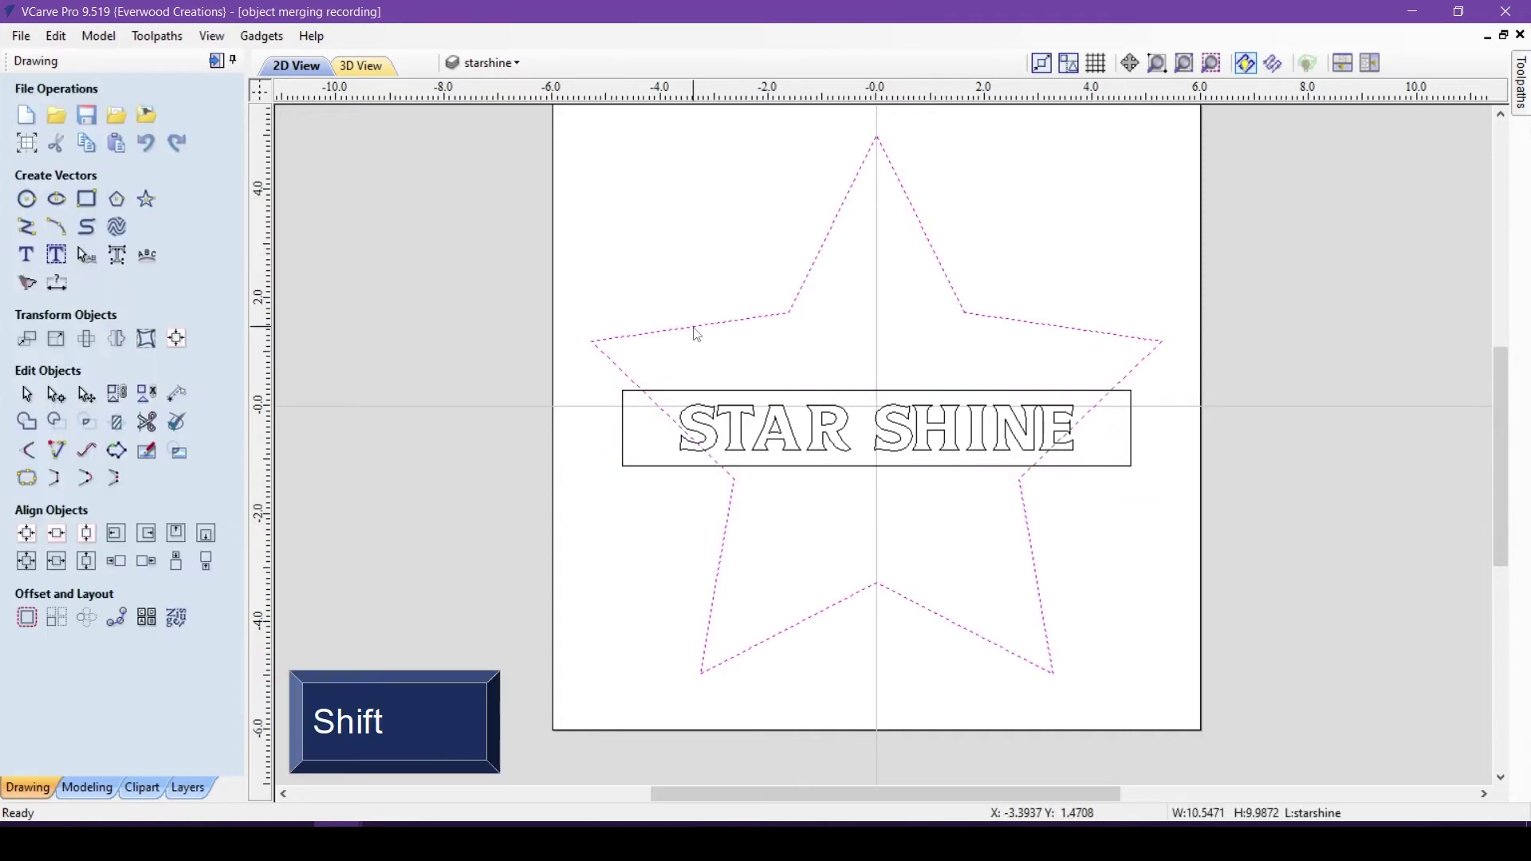
{"action": "left_click", "coordinate": [622, 453], "text": "shift"}
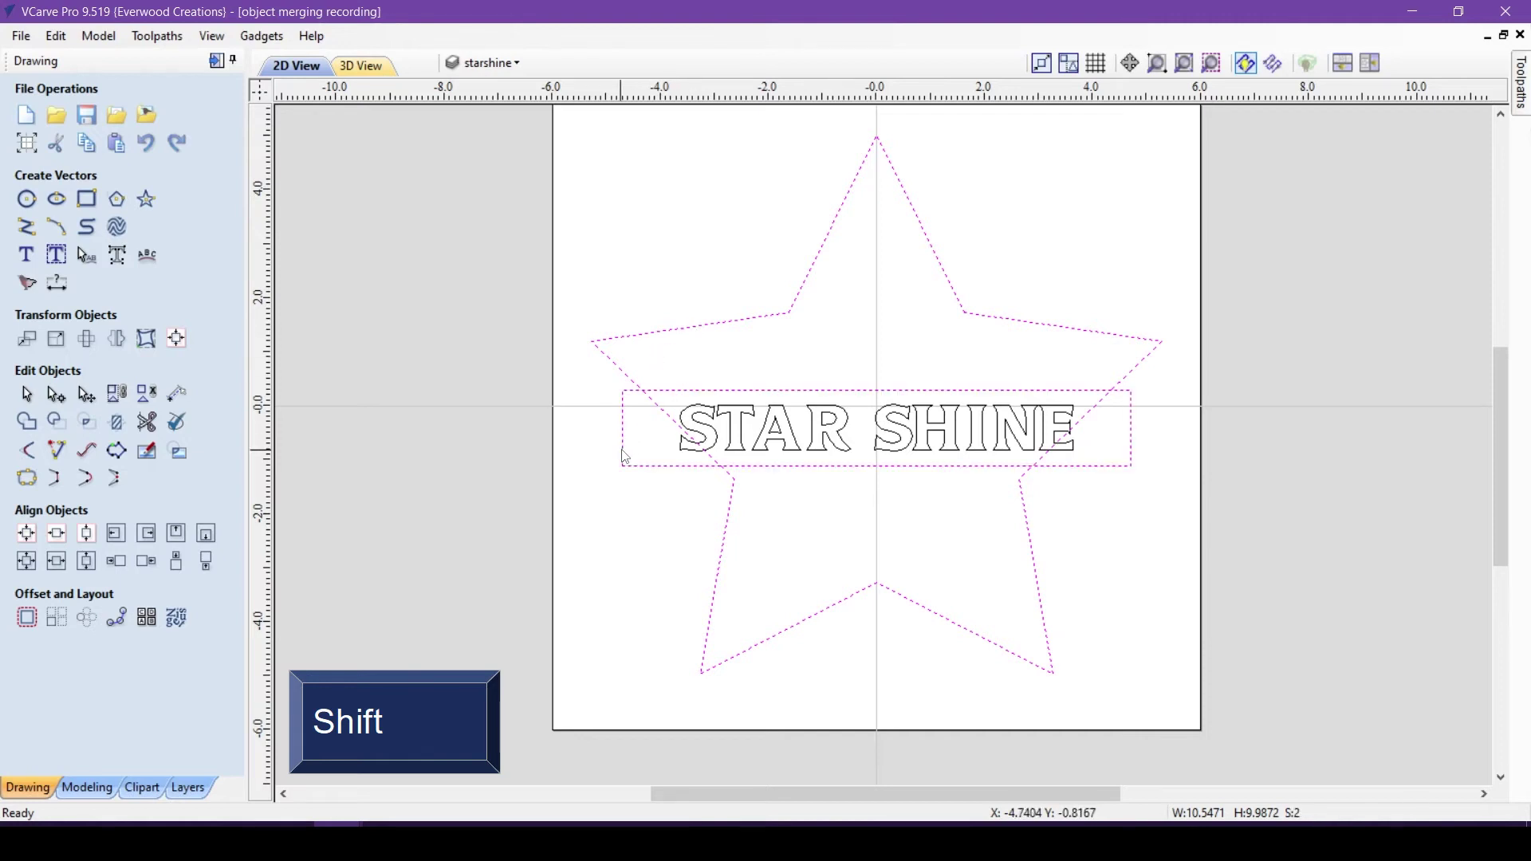
{"action": "left_click", "coordinate": [56, 422]}
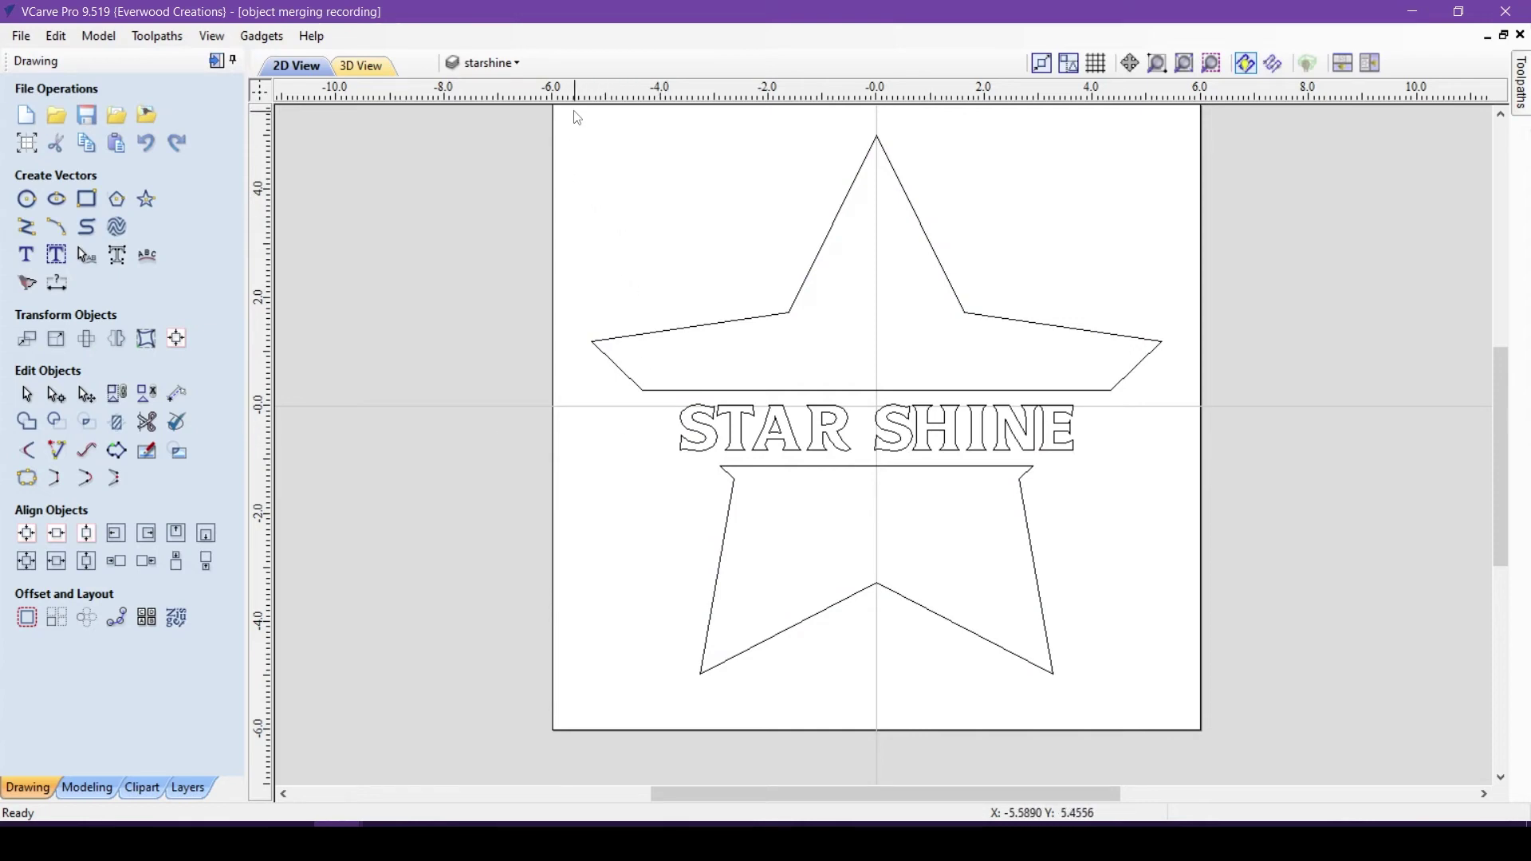
Create a V-carve toolpath from the split star and the STAR SHINE text, and inspect the carved preview in 3D.
{"action": "left_click_drag", "start_coordinate": [574, 114], "coordinate": [1180, 711]}
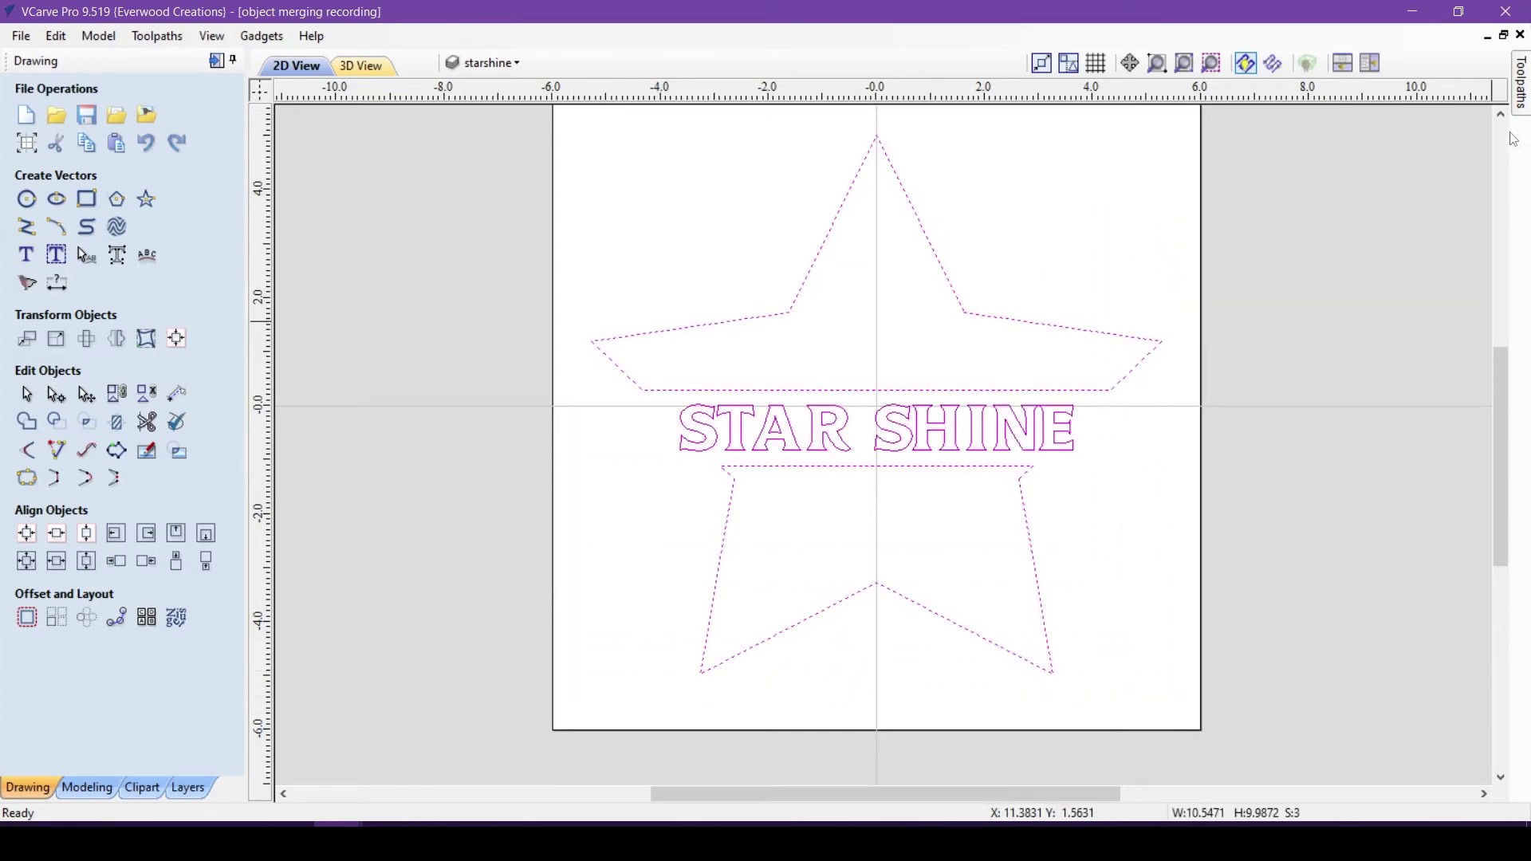
{"action": "left_click", "coordinate": [1522, 104]}
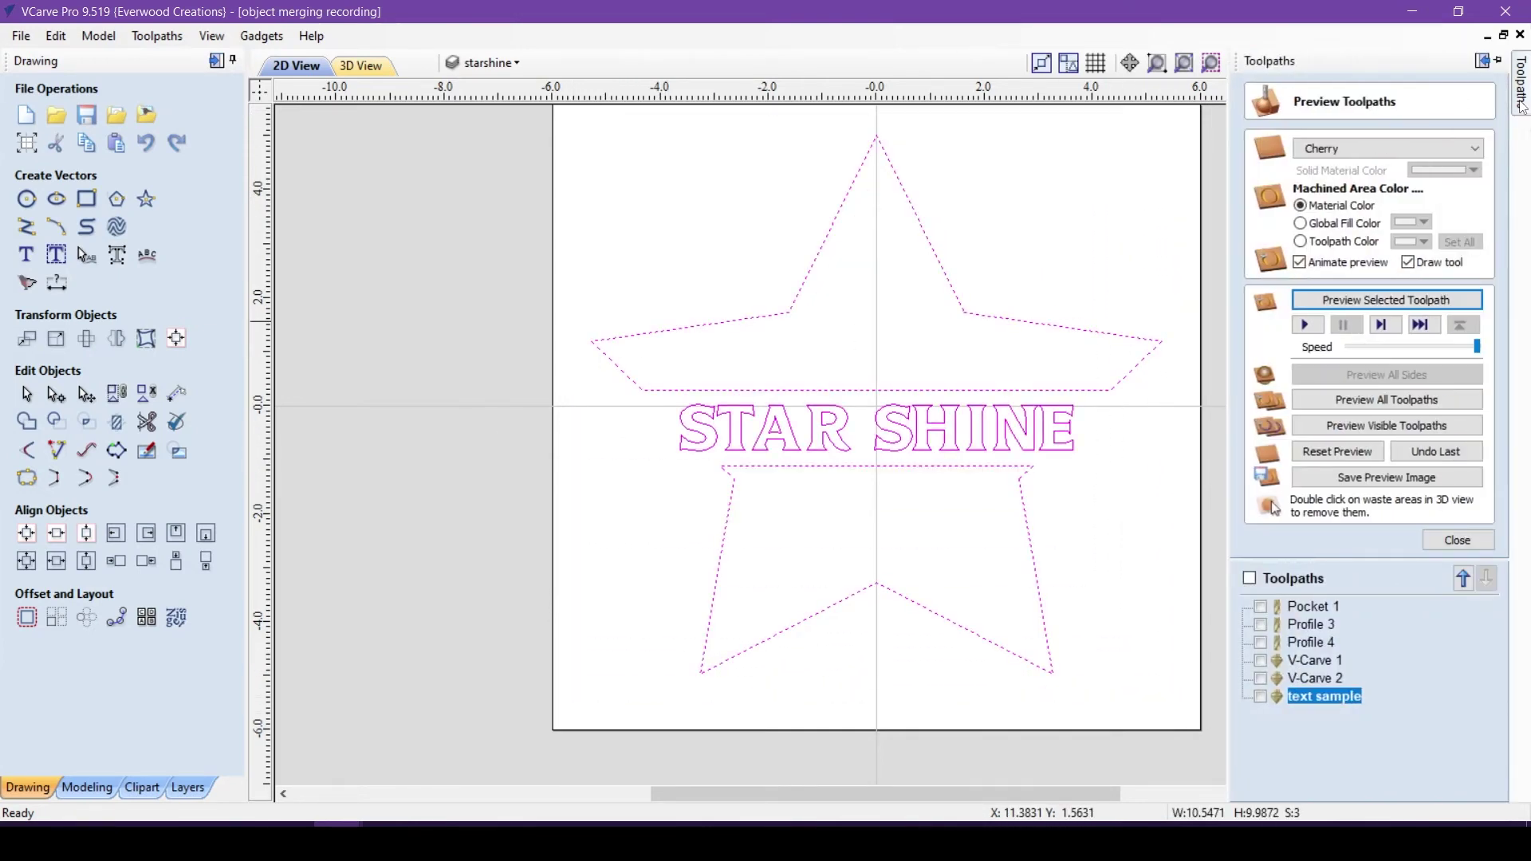
{"action": "left_click", "coordinate": [1458, 539]}
{"action": "left_click", "coordinate": [1264, 249]}
{"action": "left_click", "coordinate": [1281, 736]}
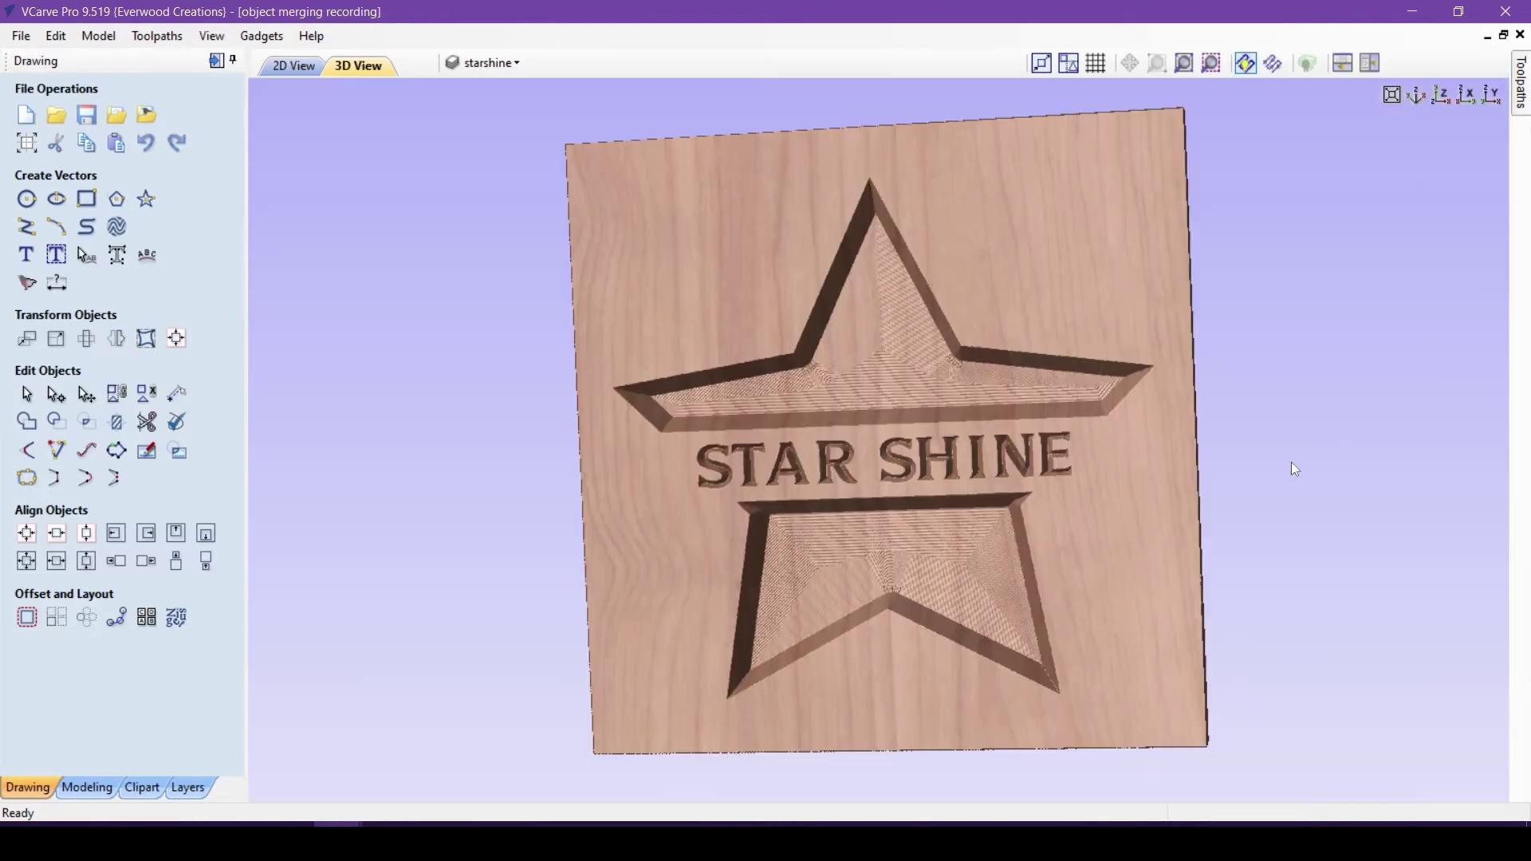
{"action": "left_click", "coordinate": [1392, 95]}
{"action": "left_click_drag", "start_coordinate": [1053, 382], "coordinate": [920, 452]}
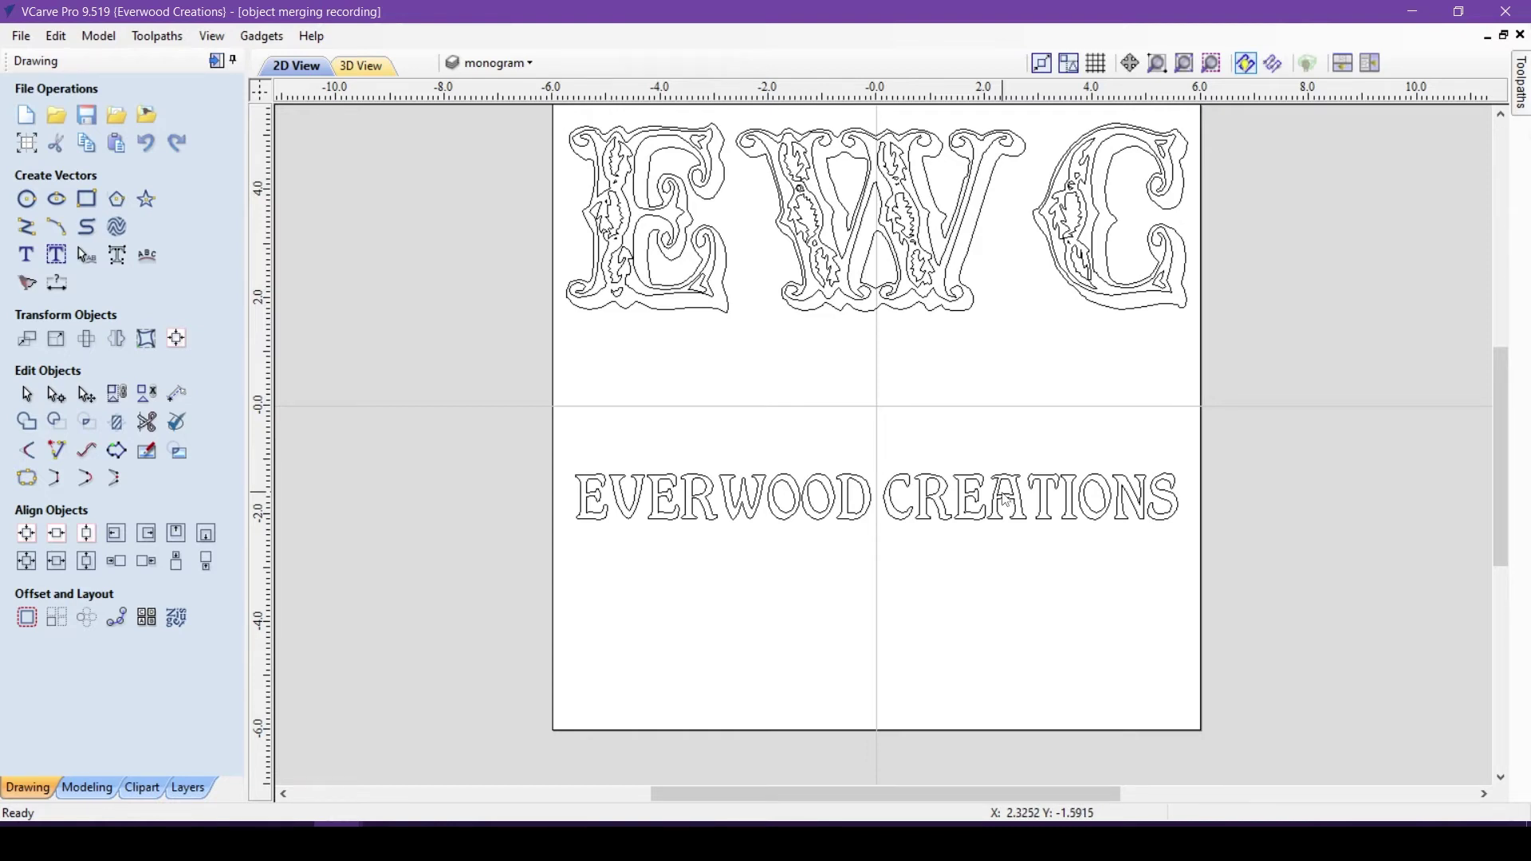
Centre the large EWC letters and the EVERWOOD CREATIONS text in the material on the monogram layer.
{"action": "left_click", "coordinate": [947, 305]}
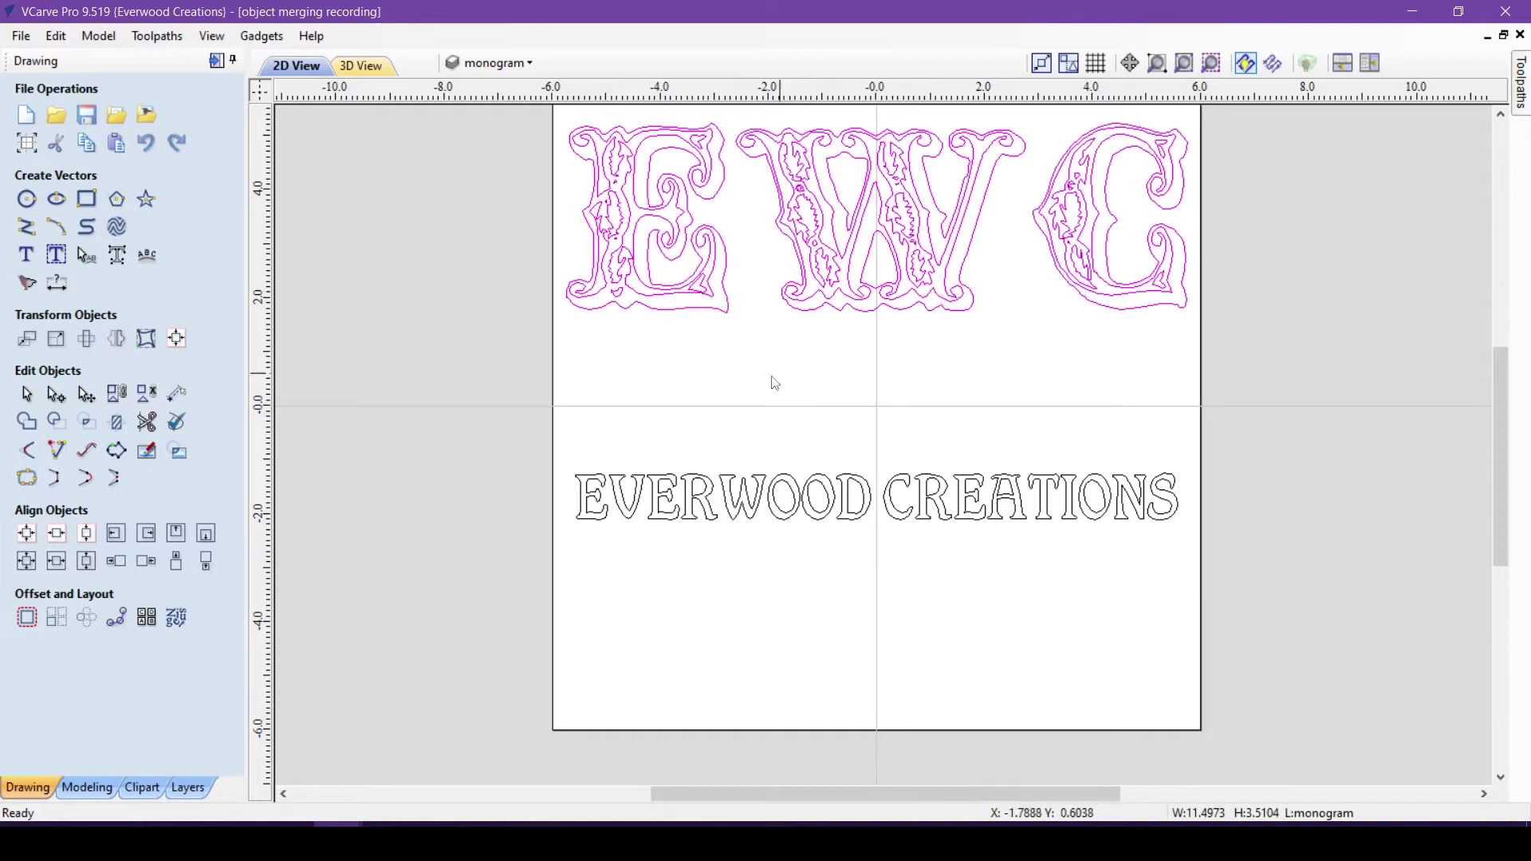
{"action": "left_click", "coordinate": [24, 537]}
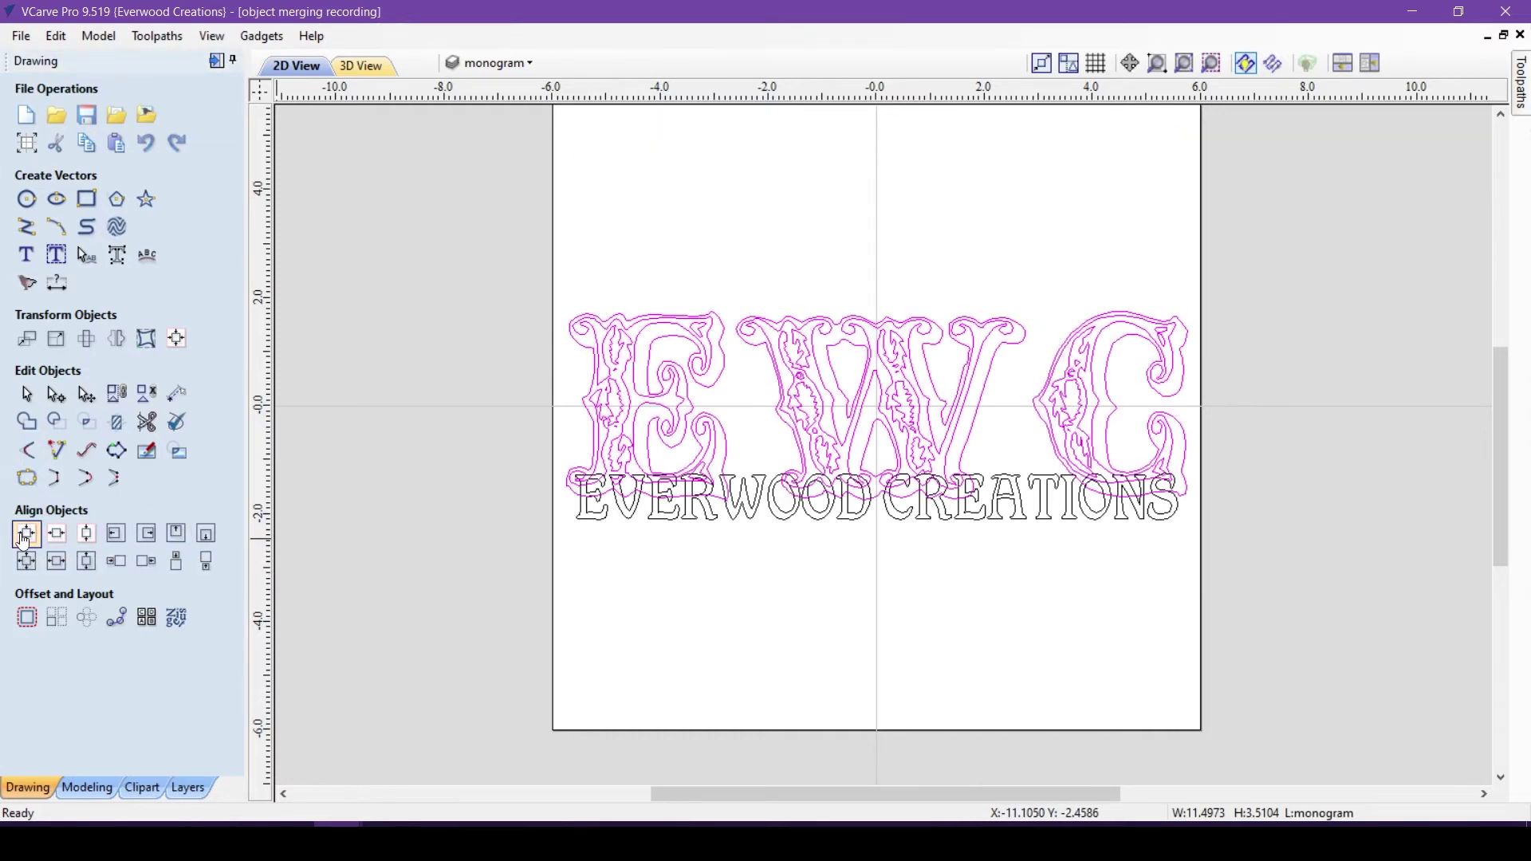
{"action": "left_click", "coordinate": [792, 523]}
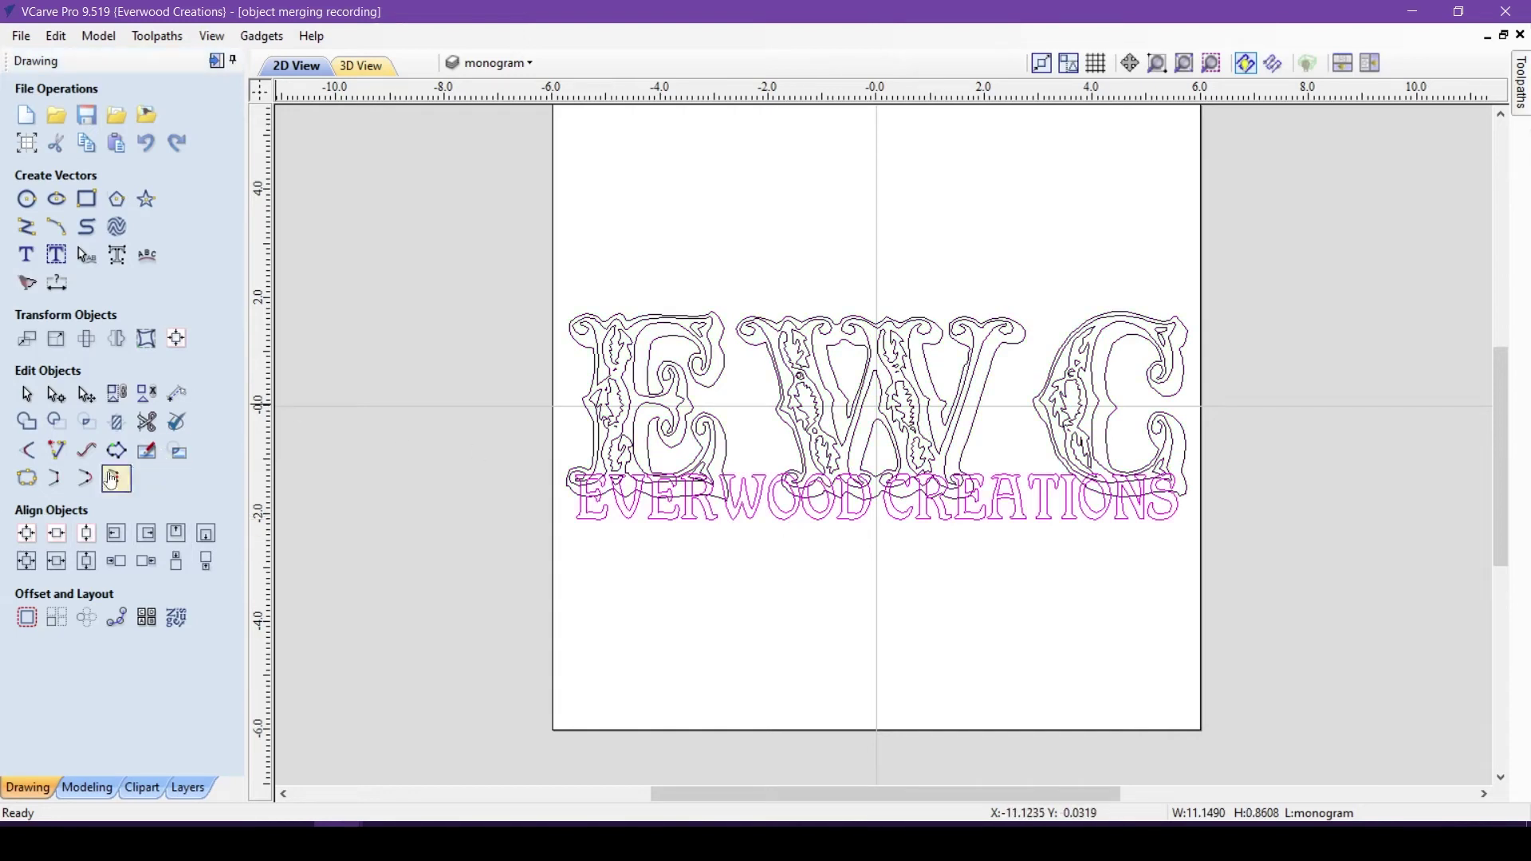
{"action": "left_click", "coordinate": [28, 536]}
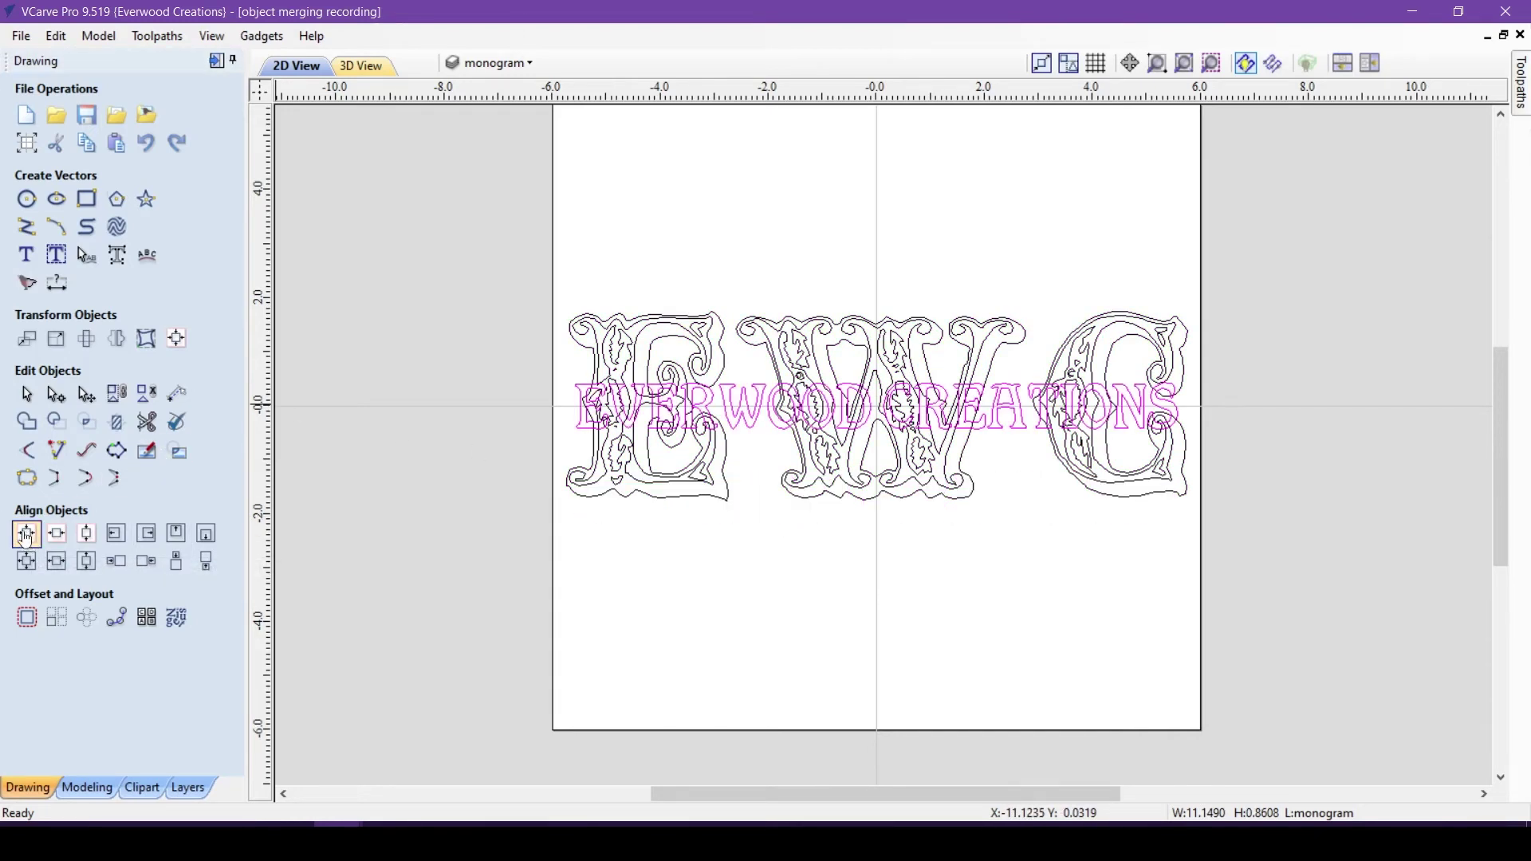
Convert the large EWC text to curves and group the resulting vectors.
{"action": "left_click", "coordinate": [592, 326]}
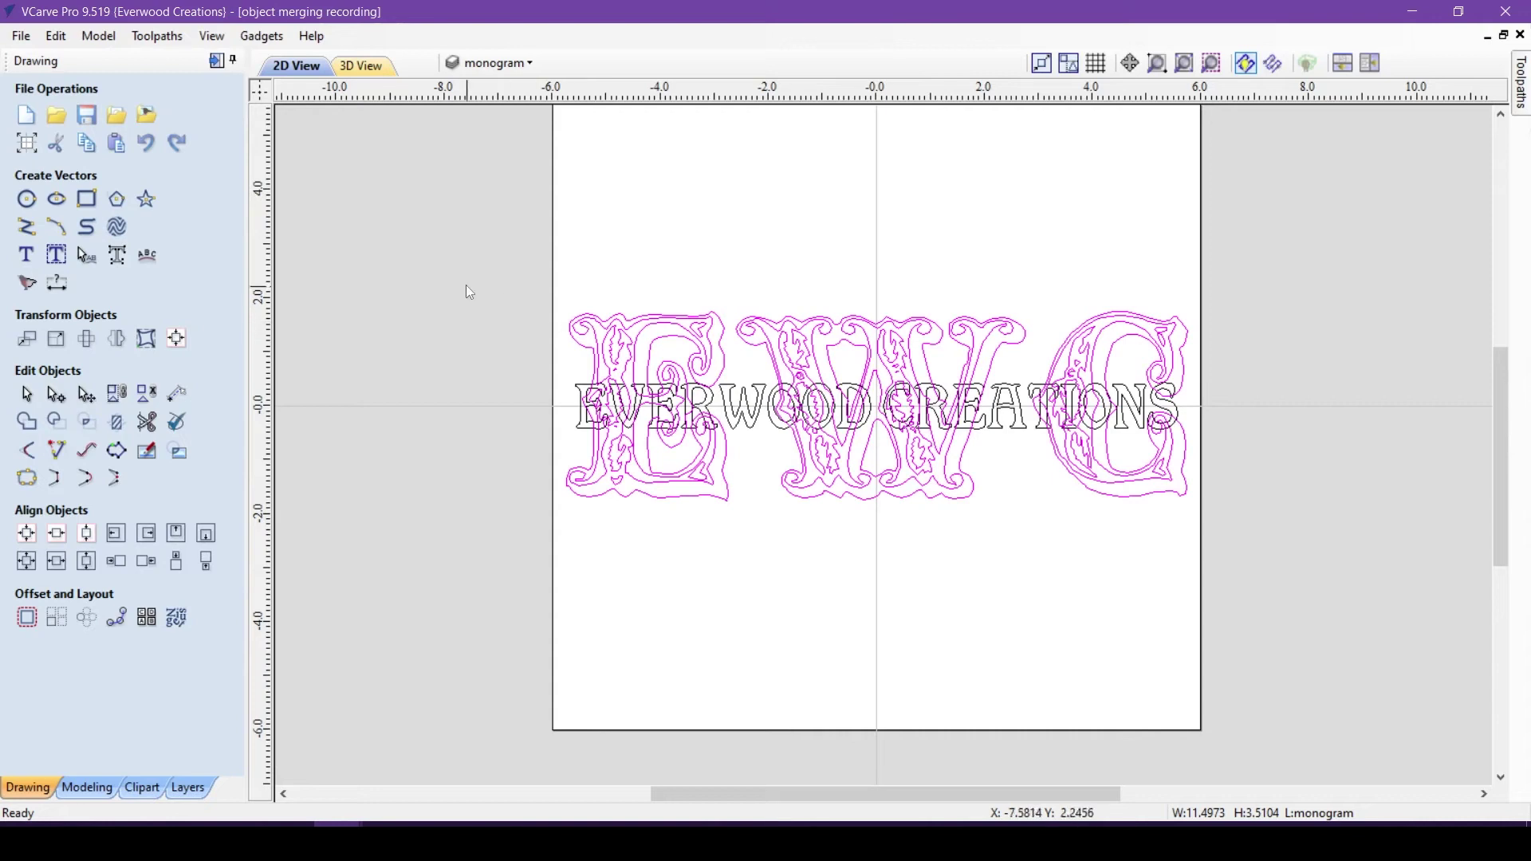
{"action": "left_click", "coordinate": [119, 266]}
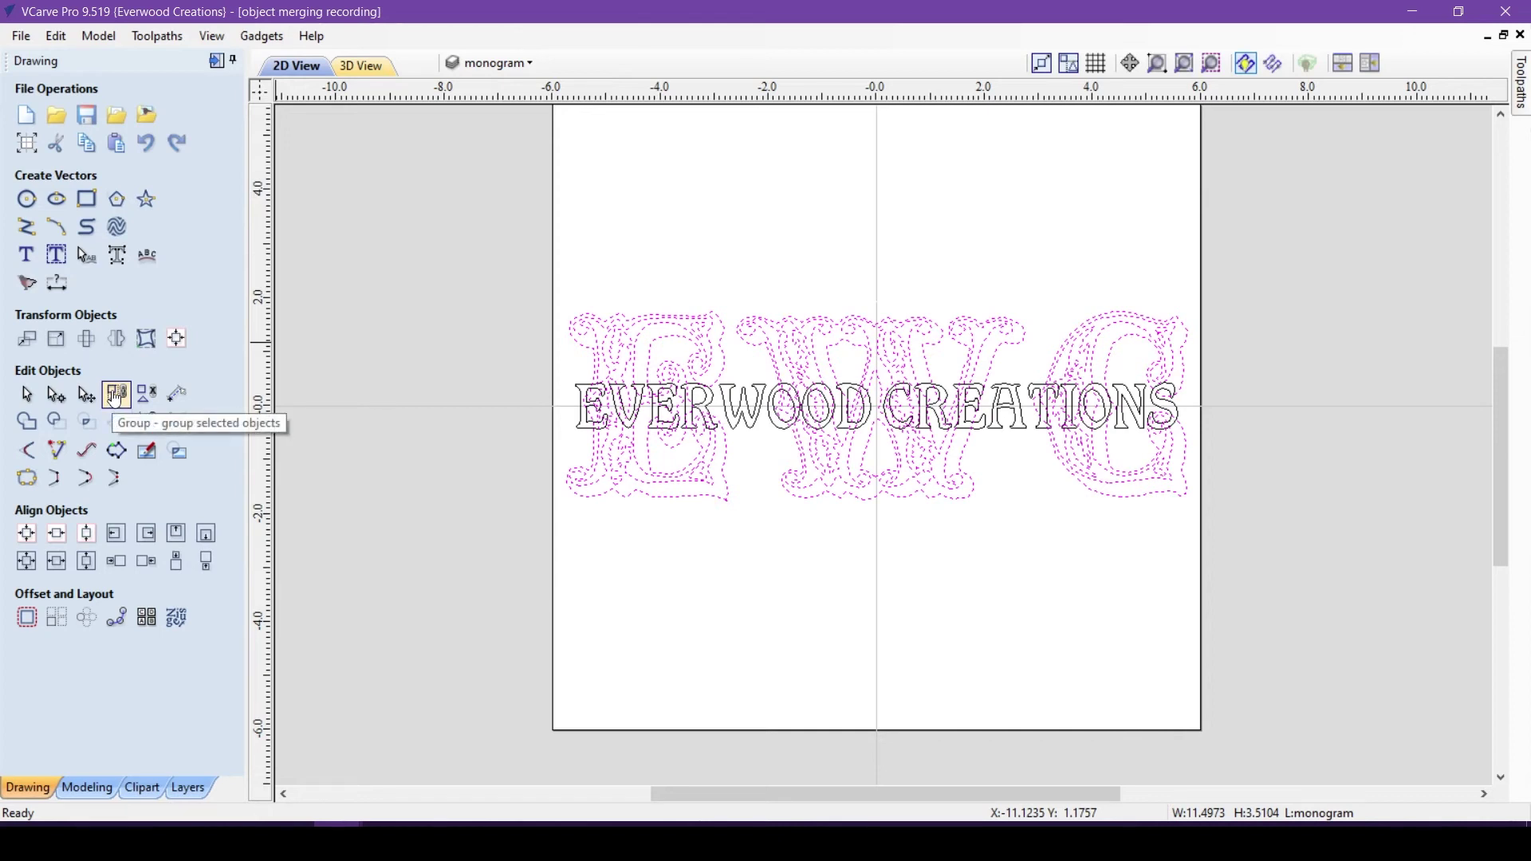
{"action": "left_click", "coordinate": [116, 397]}
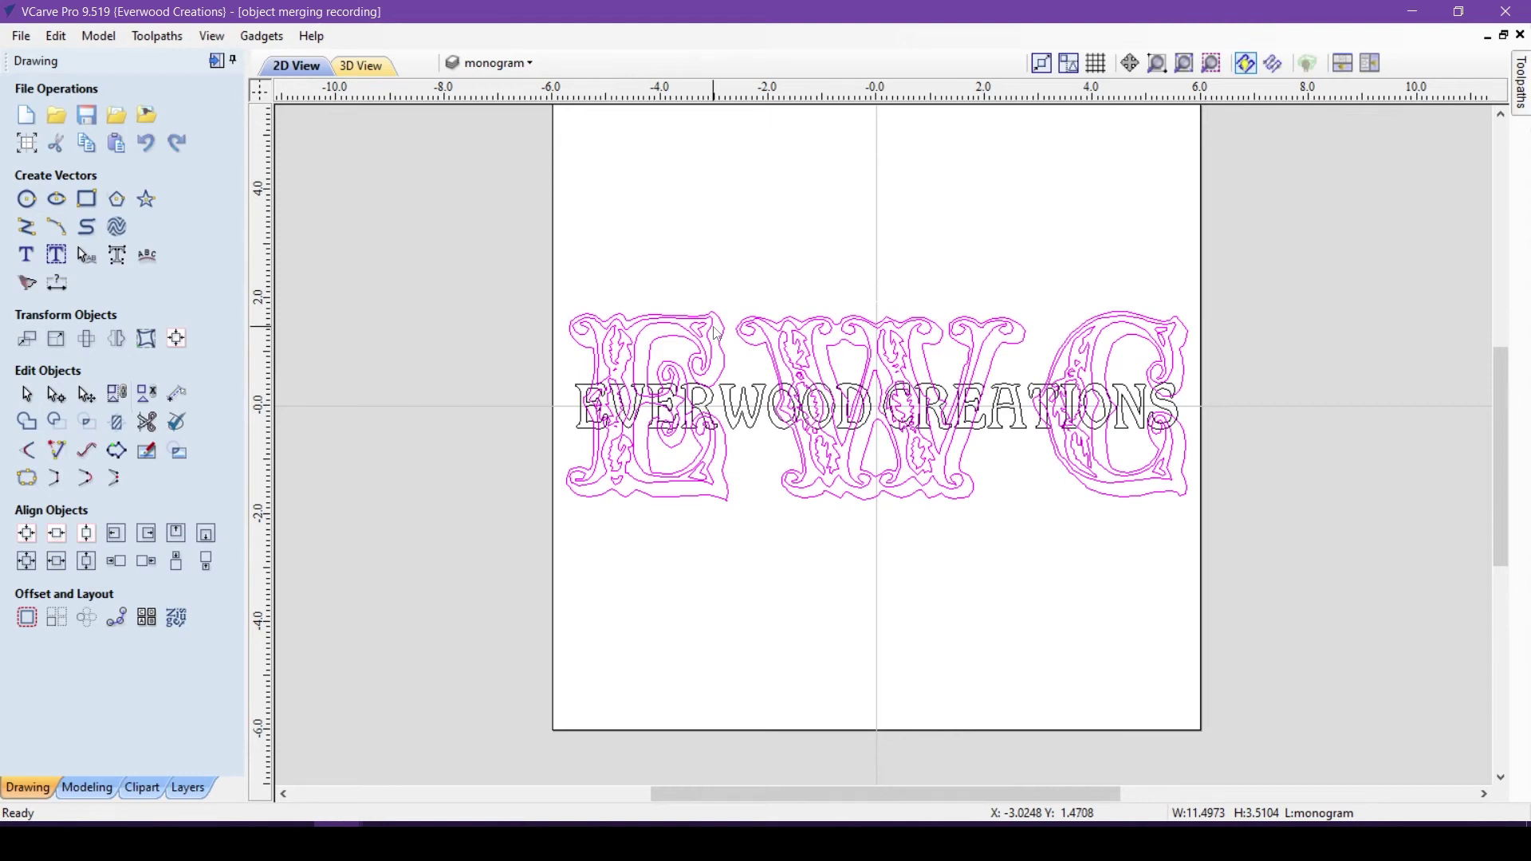
{"action": "left_click", "coordinate": [475, 441]}
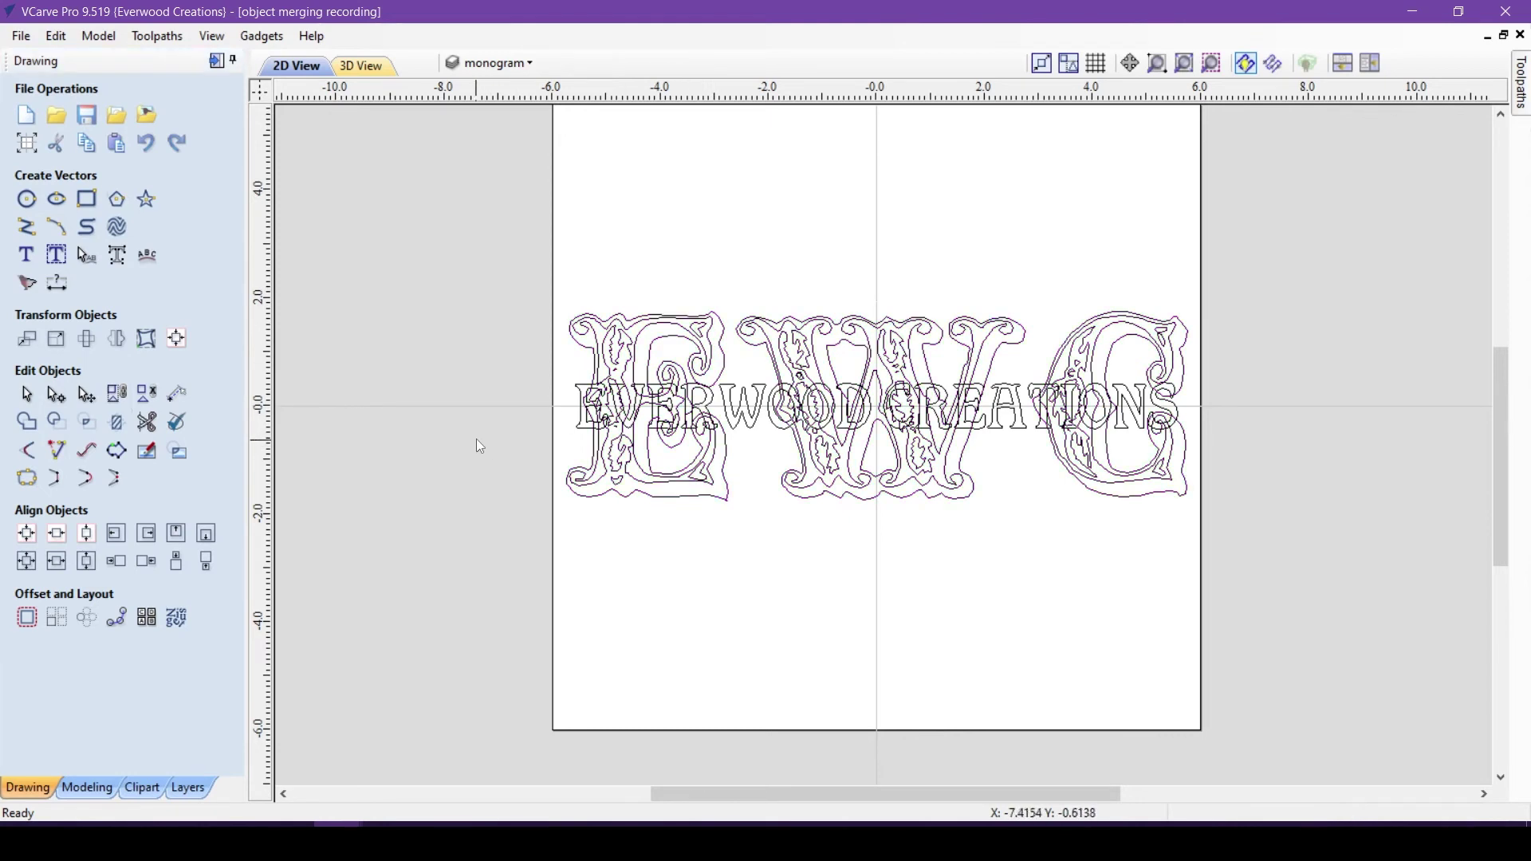
Draw a rectangle 12 by 1.2 inches across the full material width around the EVERWOOD CREATIONS text.
{"action": "left_click", "coordinate": [86, 199]}
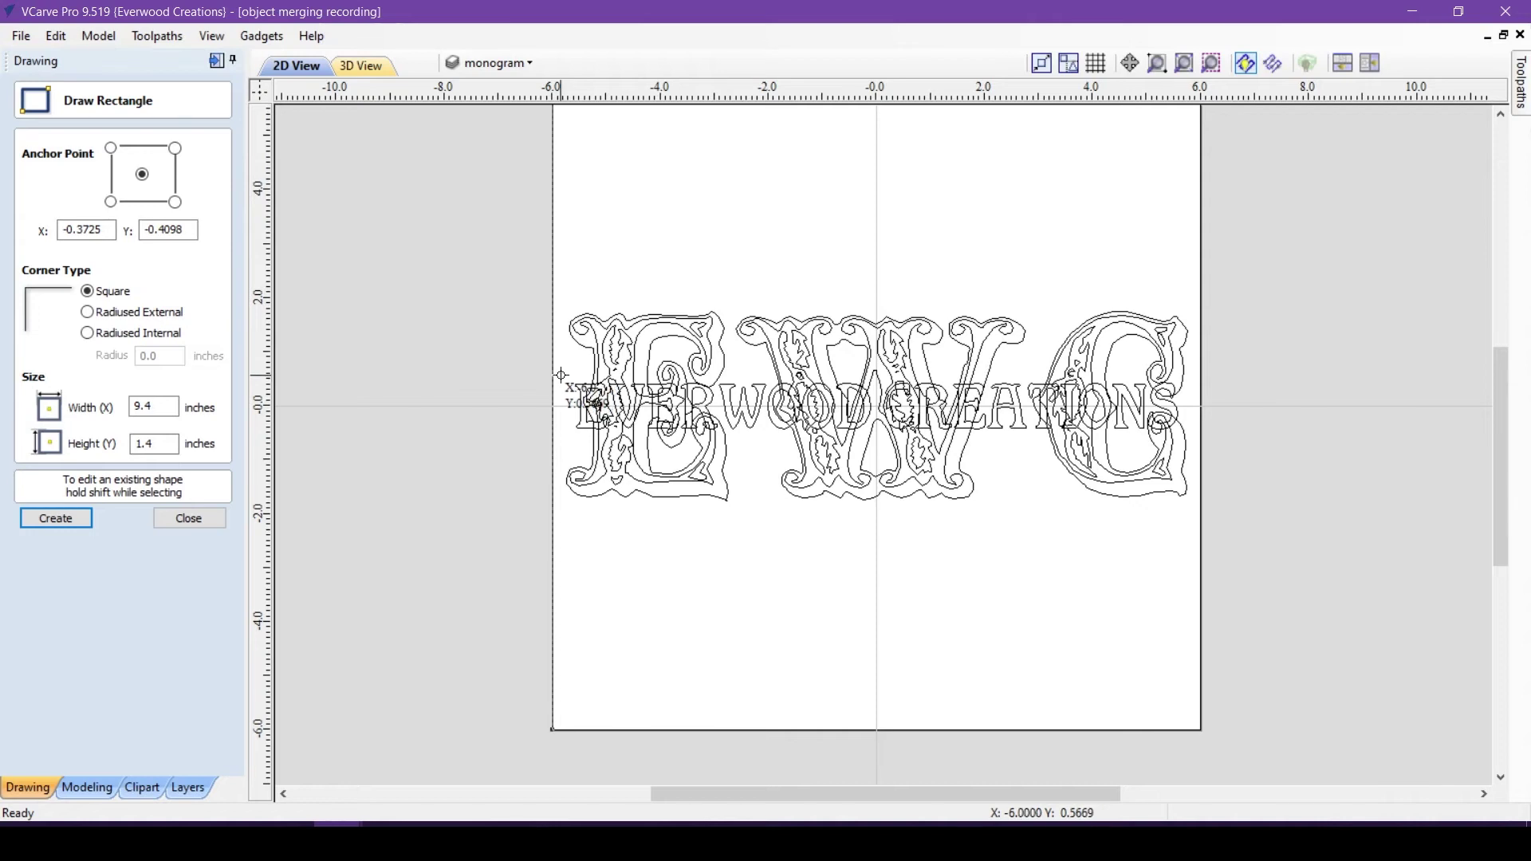
{"action": "mouse_move", "coordinate": [554, 376]}
{"action": "left_mouse_down"}
{"action": "mouse_move", "coordinate": [686, 445]}
{"action": "mouse_move", "coordinate": [1197, 437]}
{"action": "left_mouse_up"}
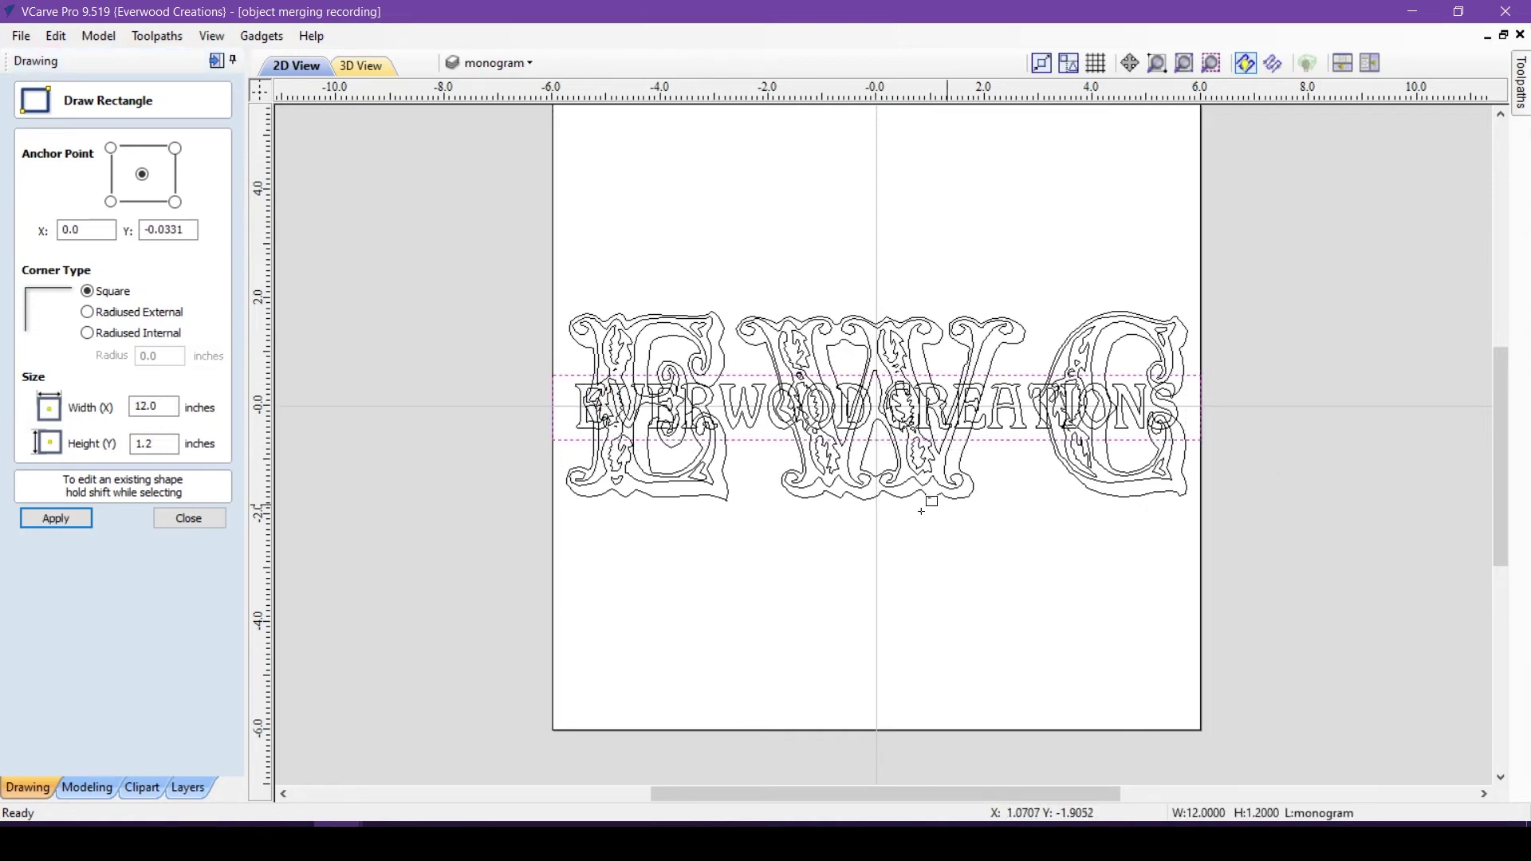
{"action": "left_click", "coordinate": [189, 518]}
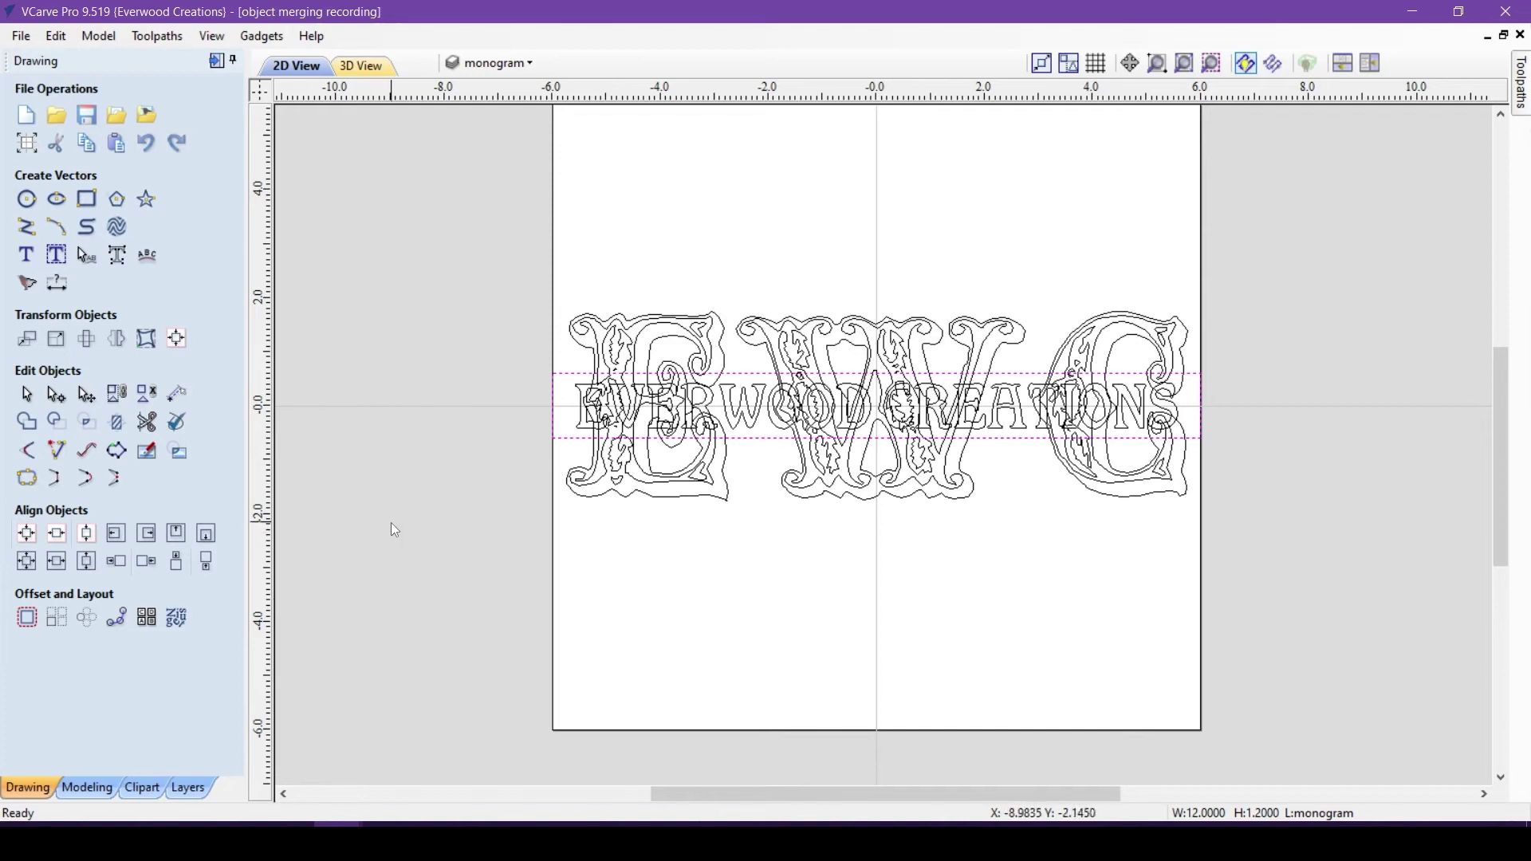
Subtract the rectangle from the grouped EWC letters to clear a band around the EVERWOOD CREATIONS text.
{"action": "left_click", "coordinate": [659, 327]}
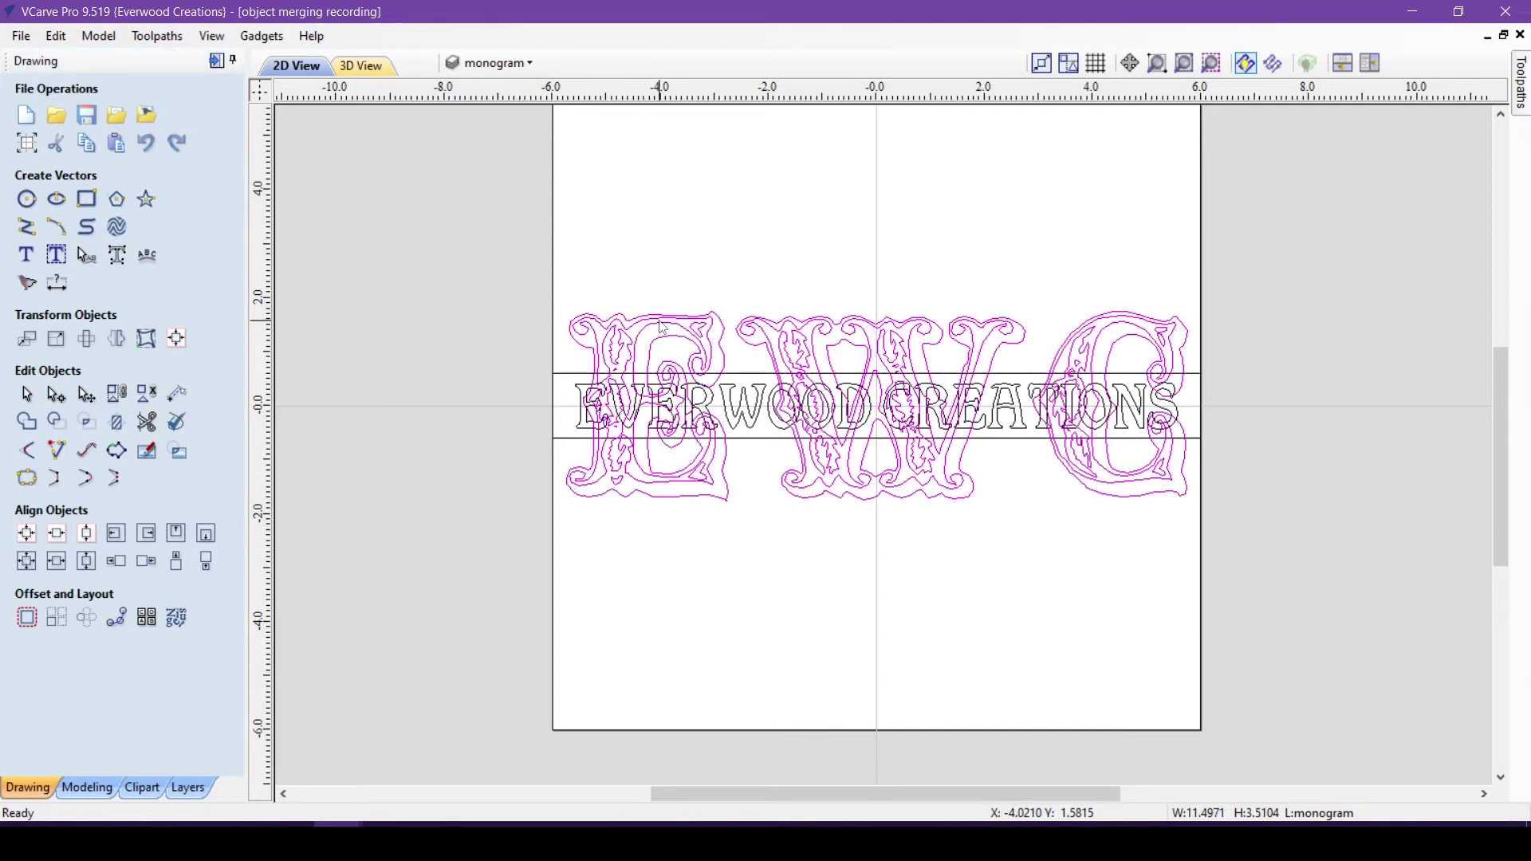
{"action": "left_click", "coordinate": [567, 375], "text": "shift"}
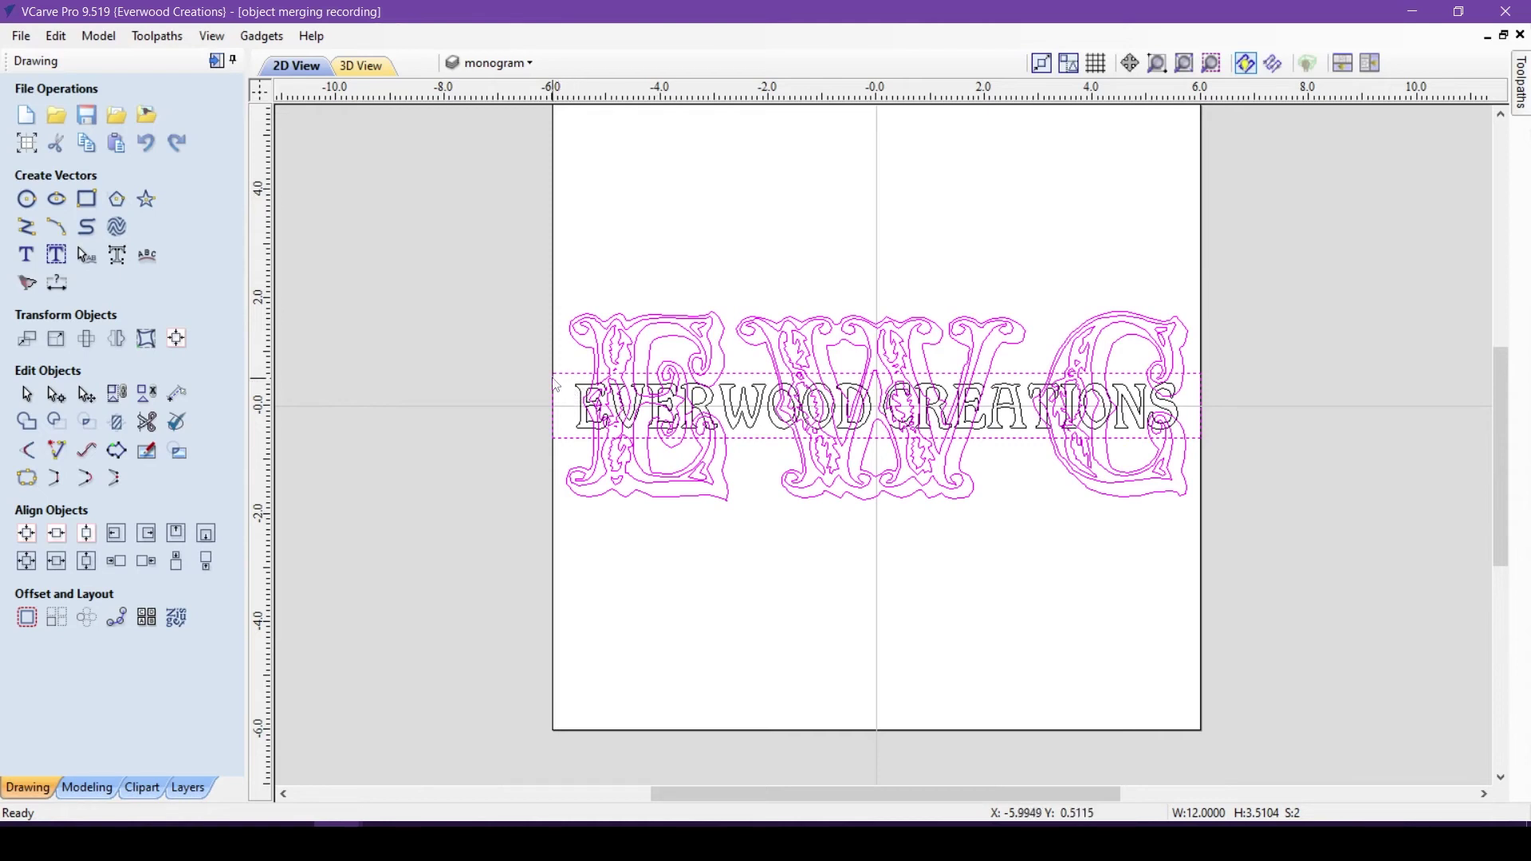
{"action": "left_click", "coordinate": [59, 429]}
{"action": "left_click", "coordinate": [491, 389]}
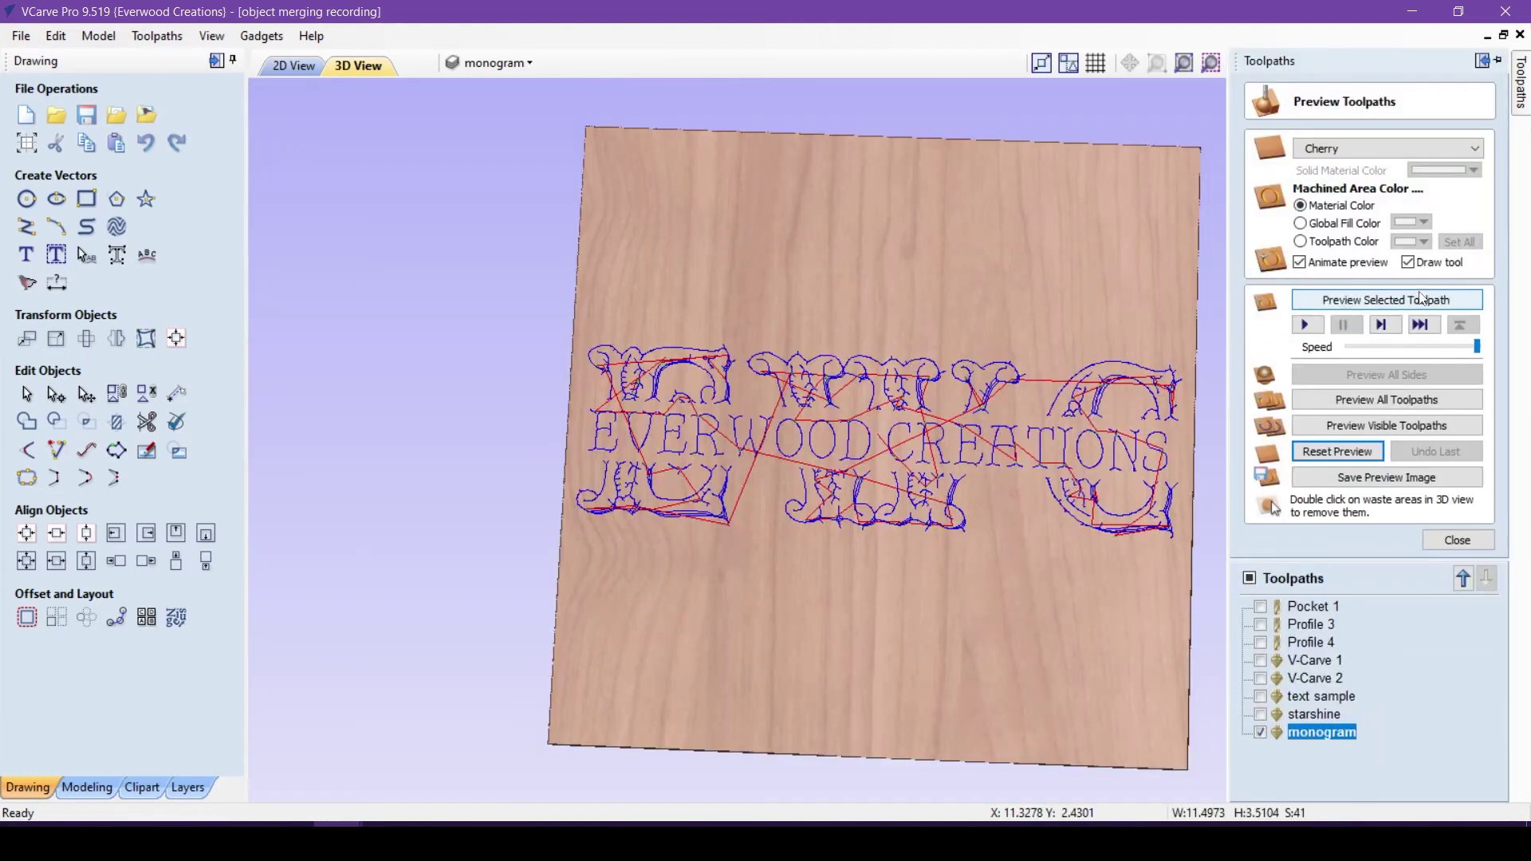
Preview the monogram toolpath in the cherry material and examine the carved EVERWOOD CREATIONS split monogram up close.
{"action": "left_click", "coordinate": [1423, 299]}
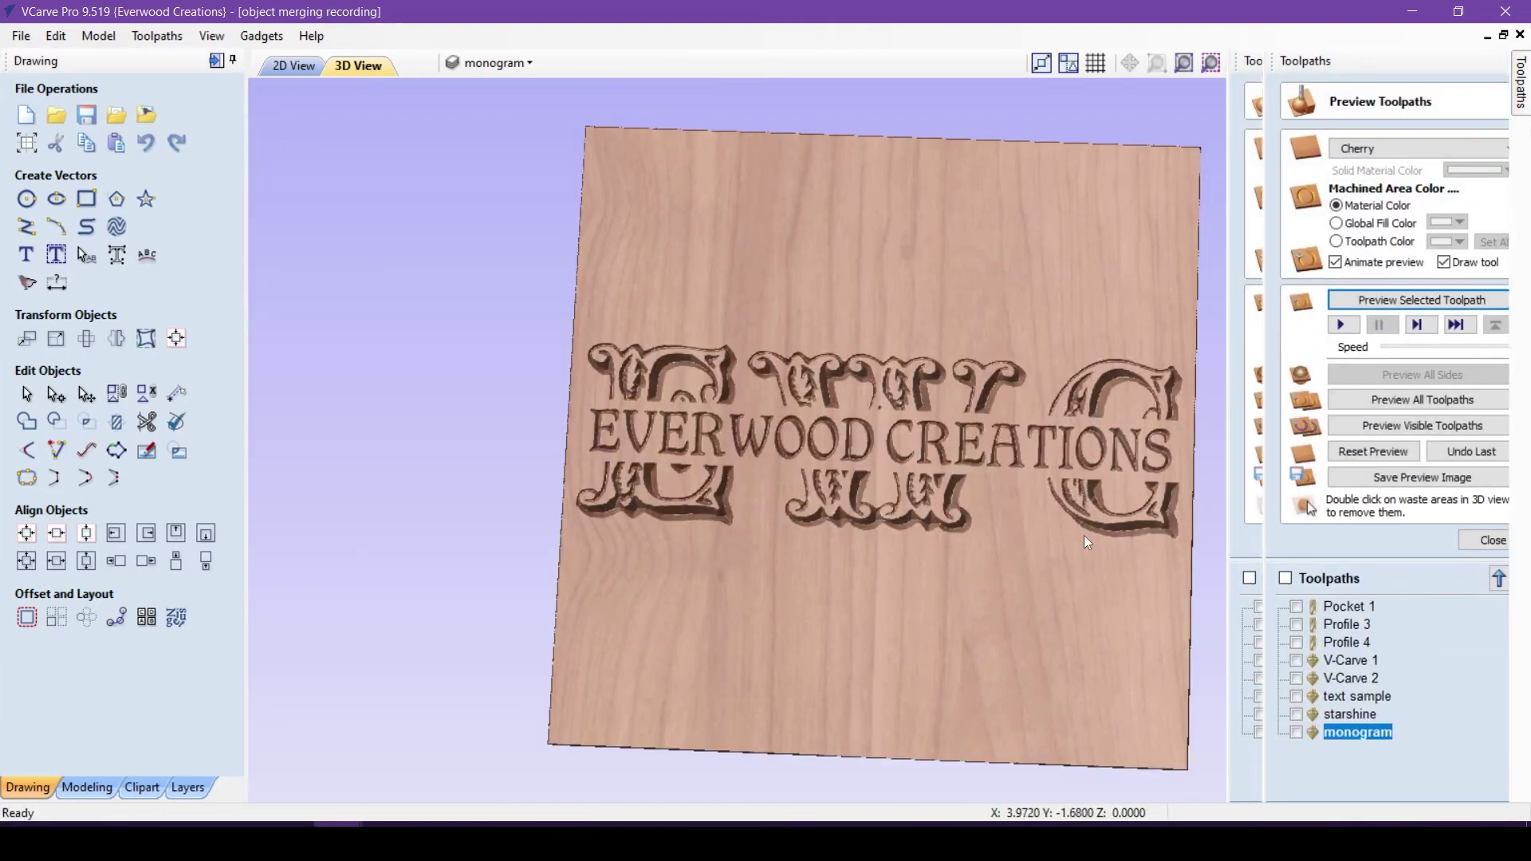
{"action": "scroll", "coordinate": [1085, 535], "scroll_direction": "up", "scroll_amount": 3}
{"action": "scroll", "coordinate": [1085, 534], "scroll_direction": "down", "scroll_amount": 3}
{"action": "left_click_drag", "start_coordinate": [1240, 610], "coordinate": [970, 659]}
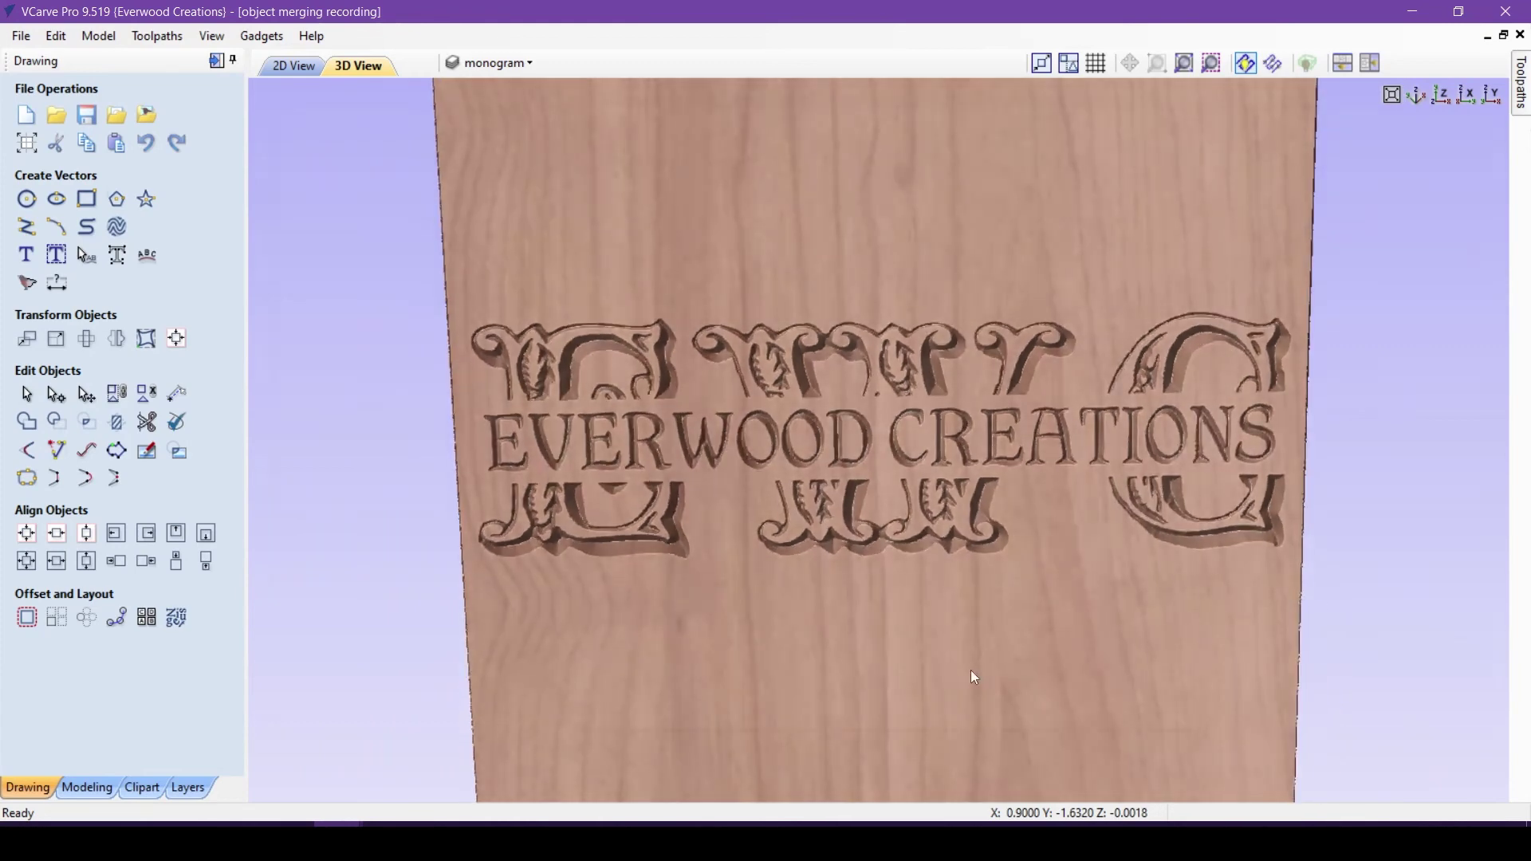
{"action": "key", "text": "F2"}
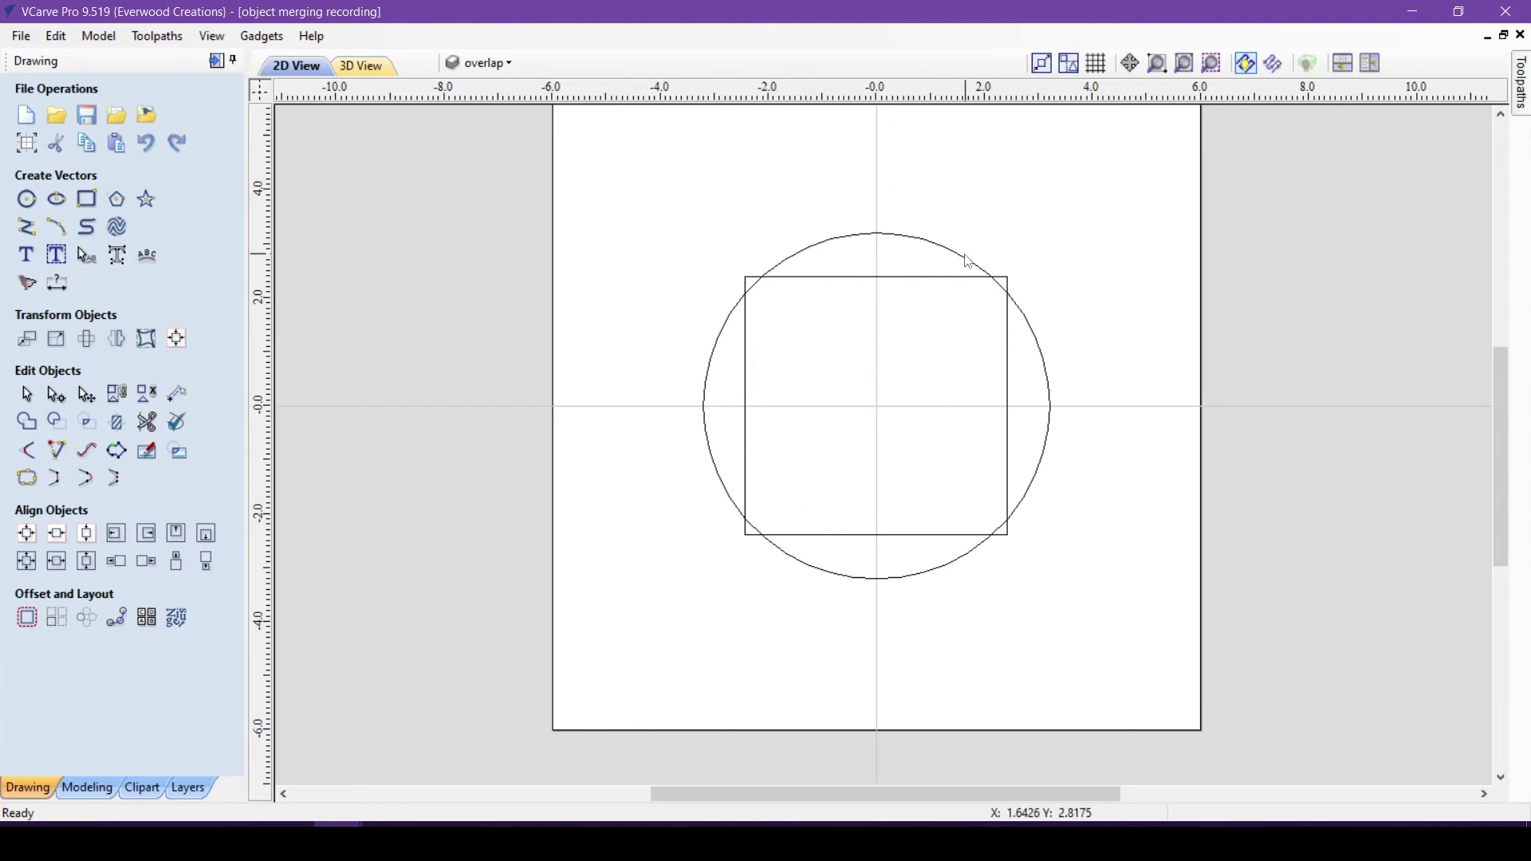
Intersect the square and the circle on the overlap layer so only their shared area is kept.
{"action": "left_click", "coordinate": [748, 339]}
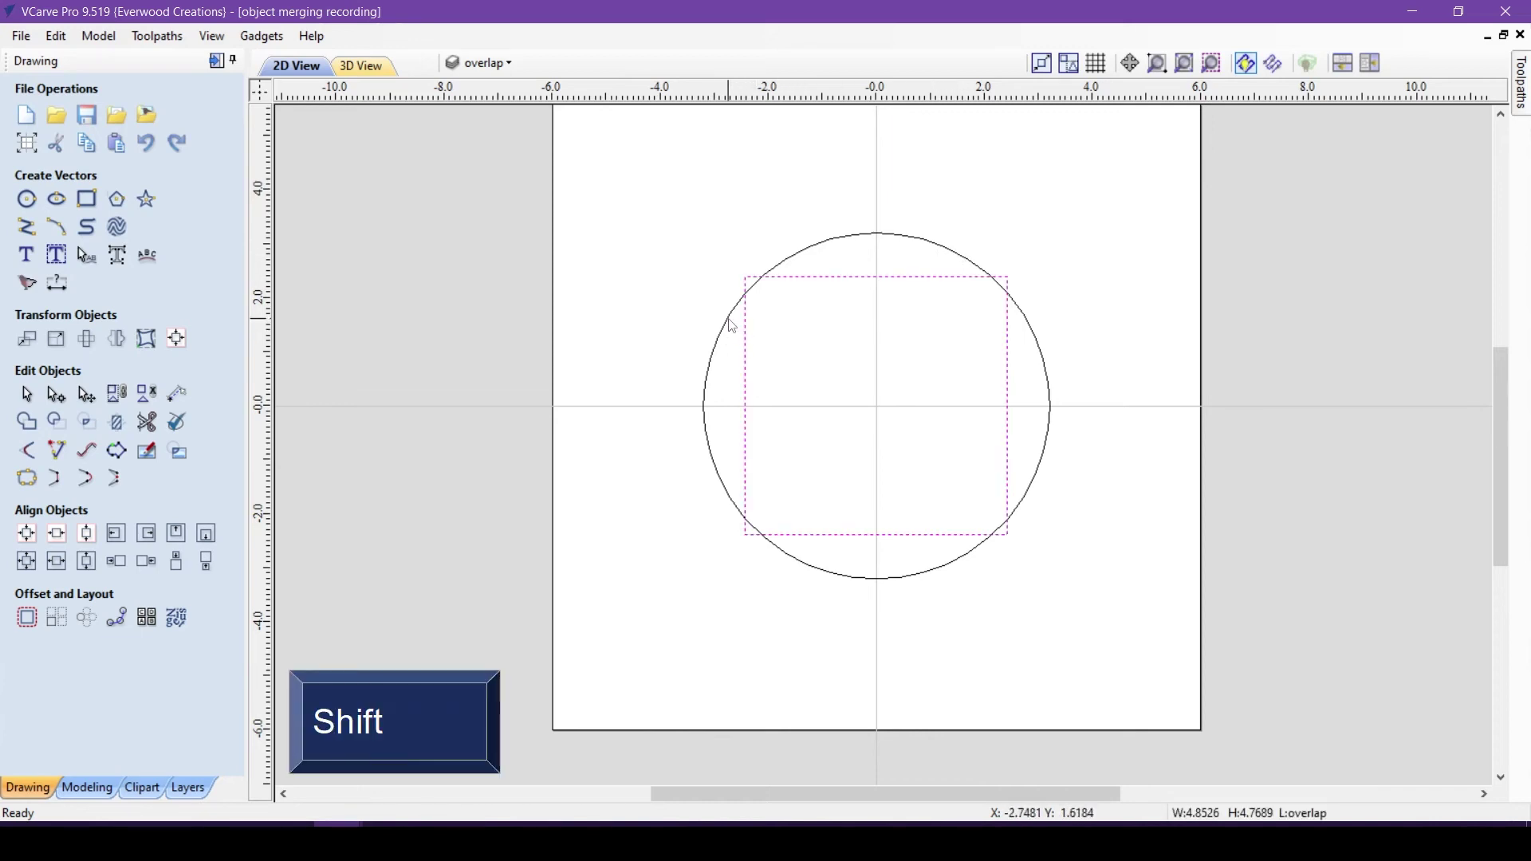
{"action": "left_click", "coordinate": [731, 326], "text": "shift"}
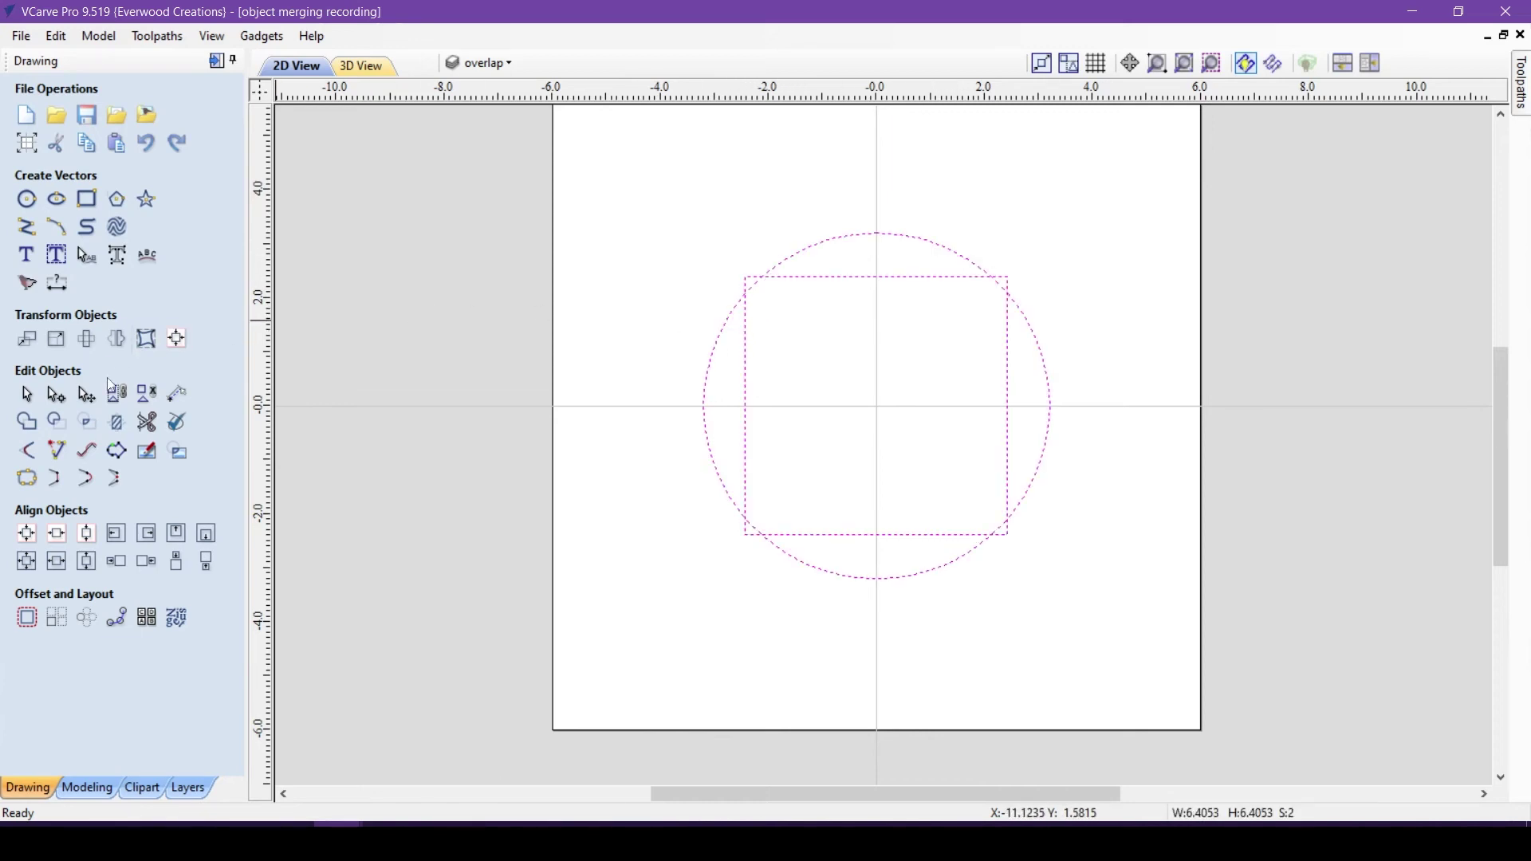
{"action": "left_click", "coordinate": [87, 427]}
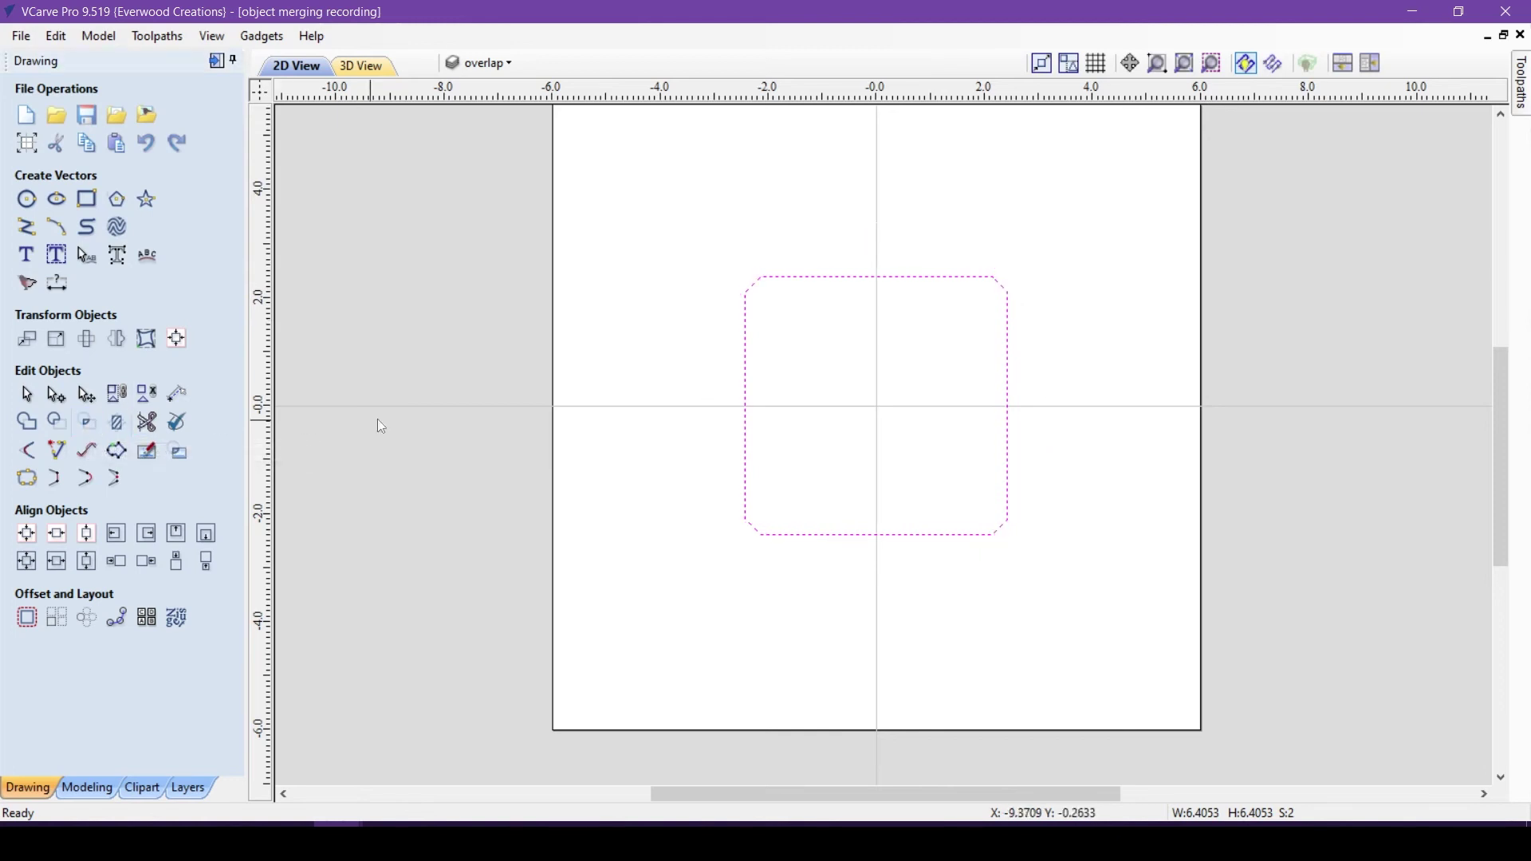
{"action": "left_click", "coordinate": [698, 317]}
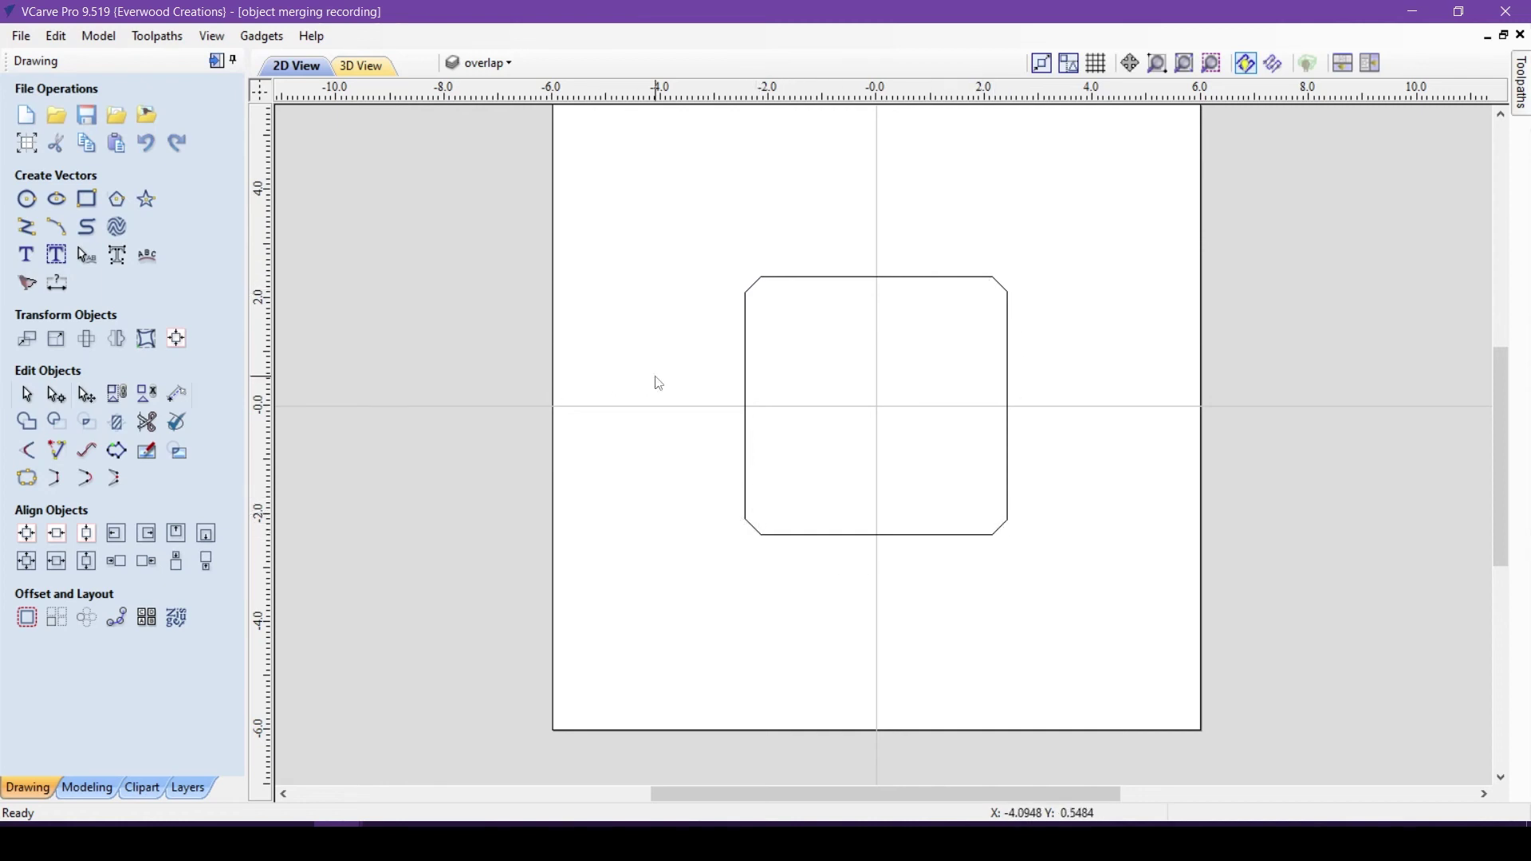
Show the nodes of the overlapped shape and examine those along its upper-left corner.
{"action": "left_click", "coordinate": [748, 380]}
{"action": "left_click", "coordinate": [56, 394]}
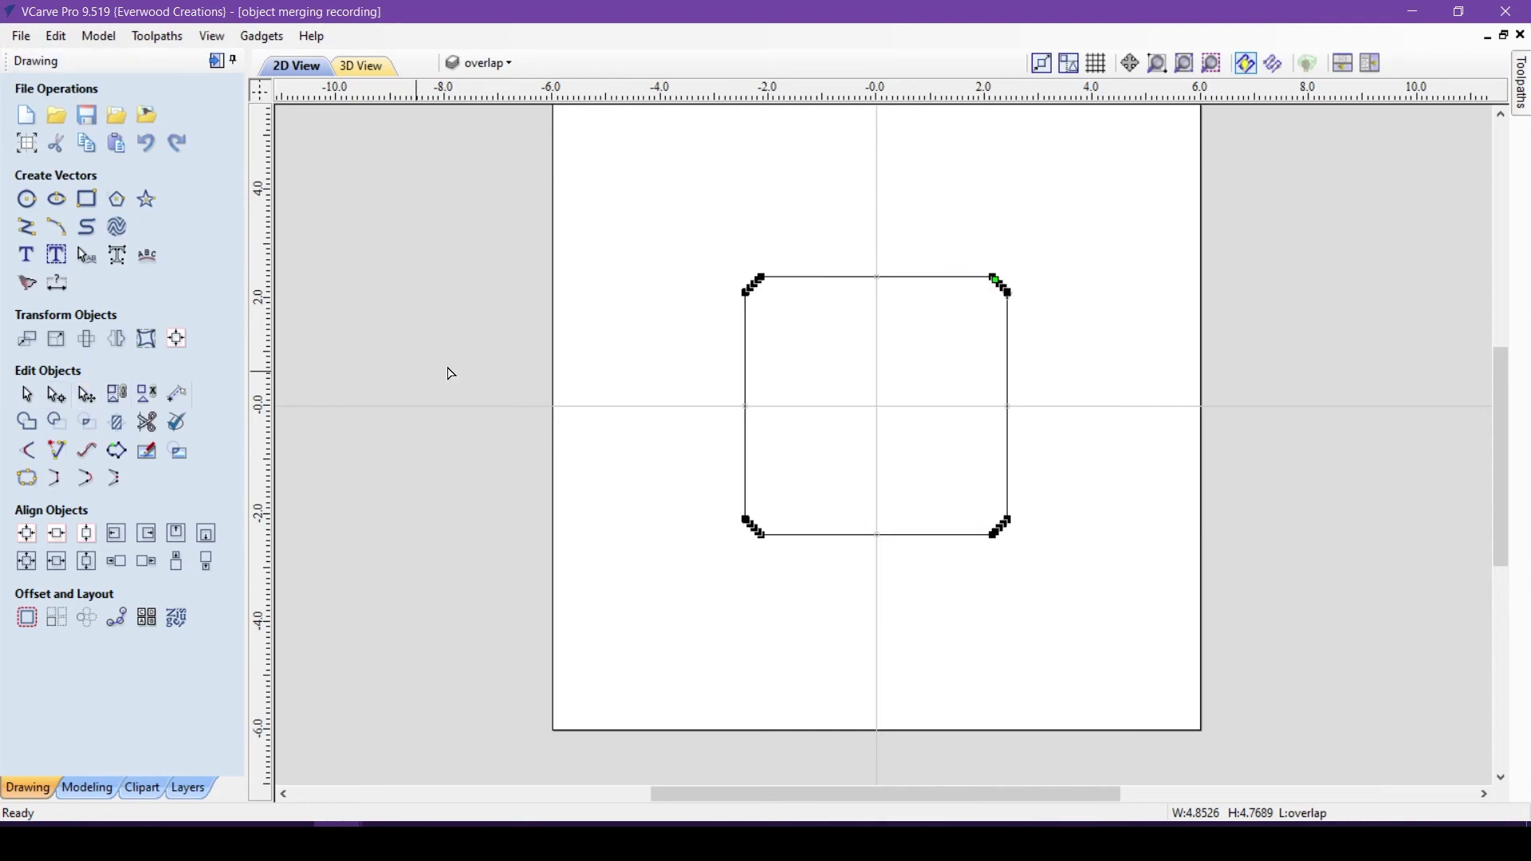
{"action": "scroll", "coordinate": [749, 212], "scroll_direction": "up", "scroll_amount": 5}
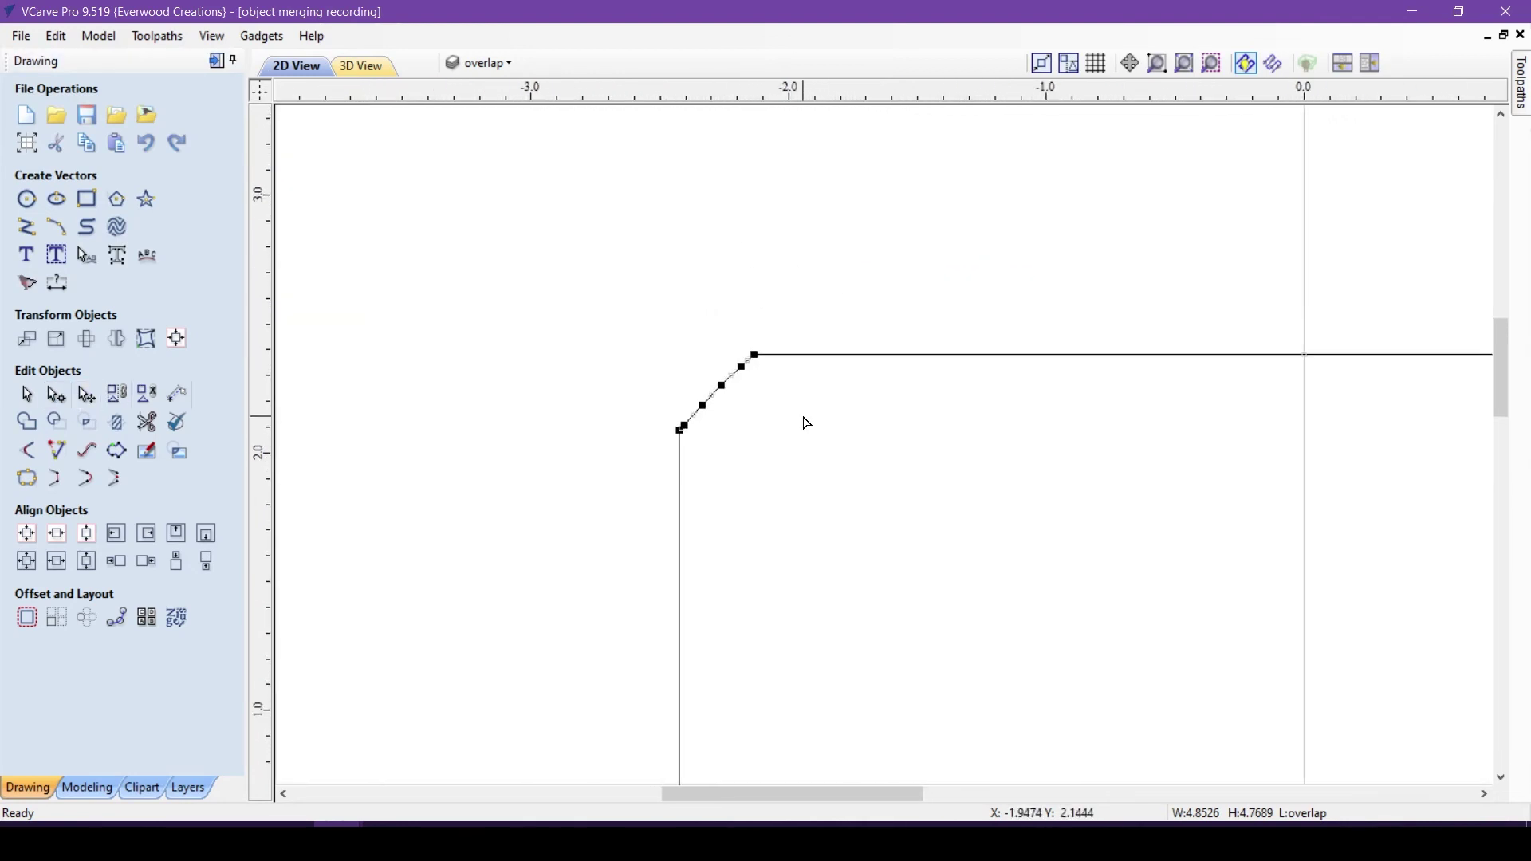
{"action": "scroll", "coordinate": [728, 413], "scroll_direction": "up", "scroll_amount": 1}
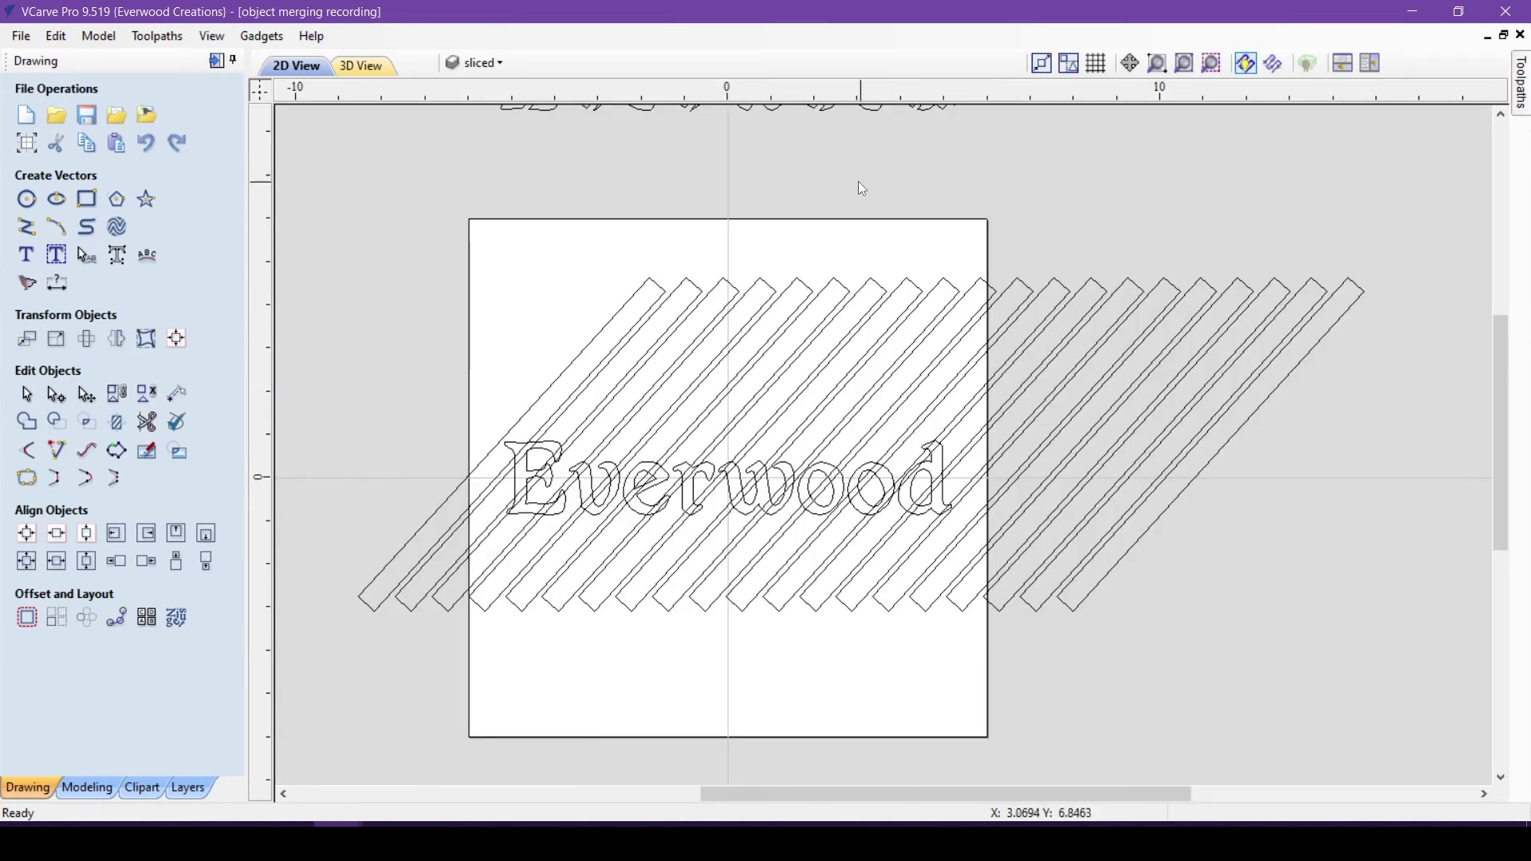
Group the Everwood lettering on the sliced layer, and group all the diagonal bars as a second set.
{"action": "left_click", "coordinate": [514, 450]}
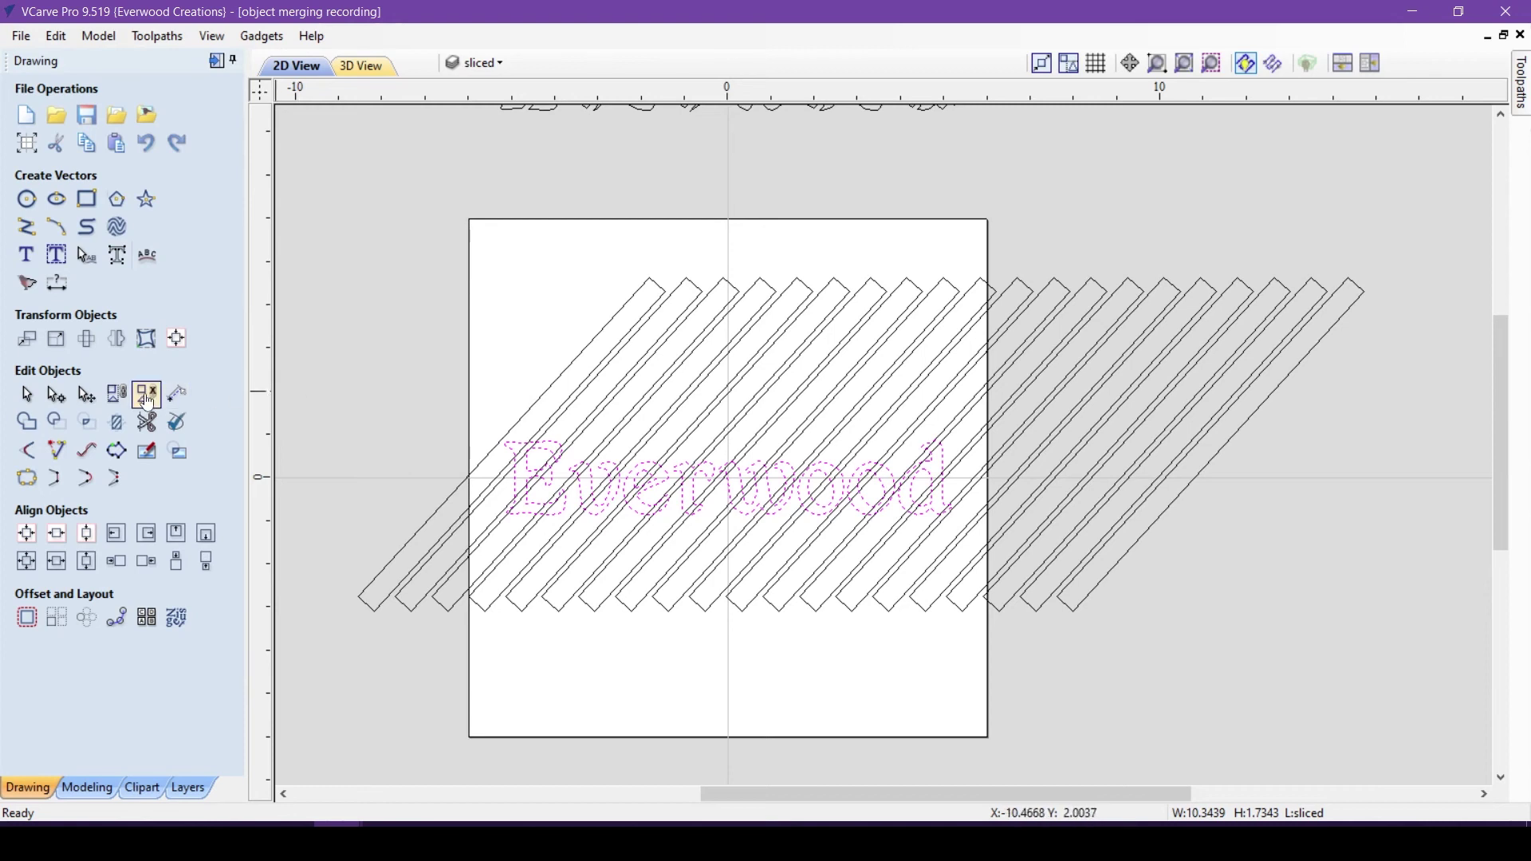
{"action": "left_click", "coordinate": [386, 437]}
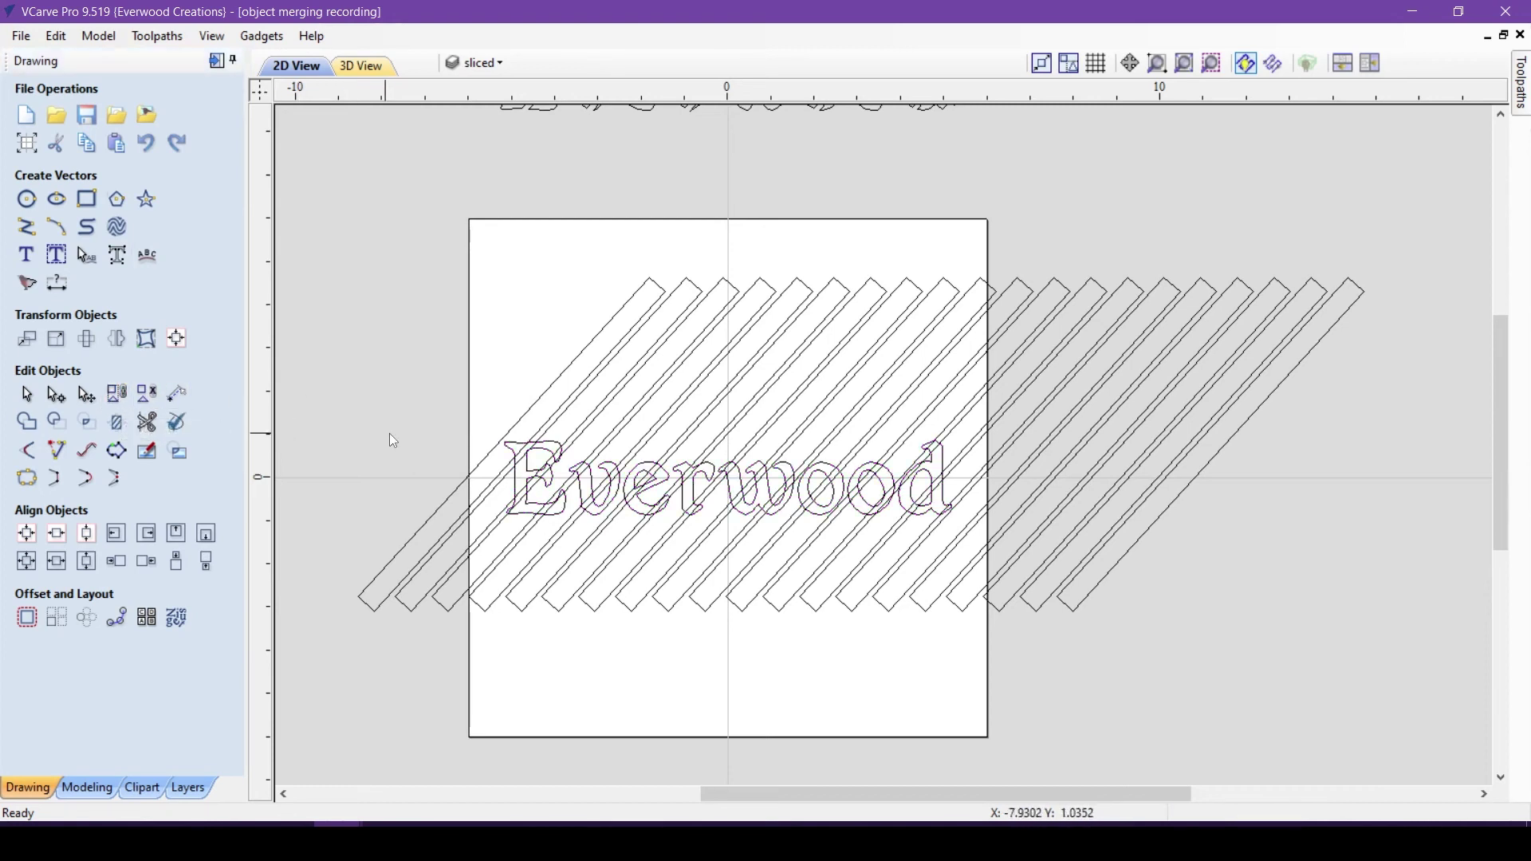
{"action": "left_click_drag", "start_coordinate": [1407, 248], "coordinate": [590, 351]}
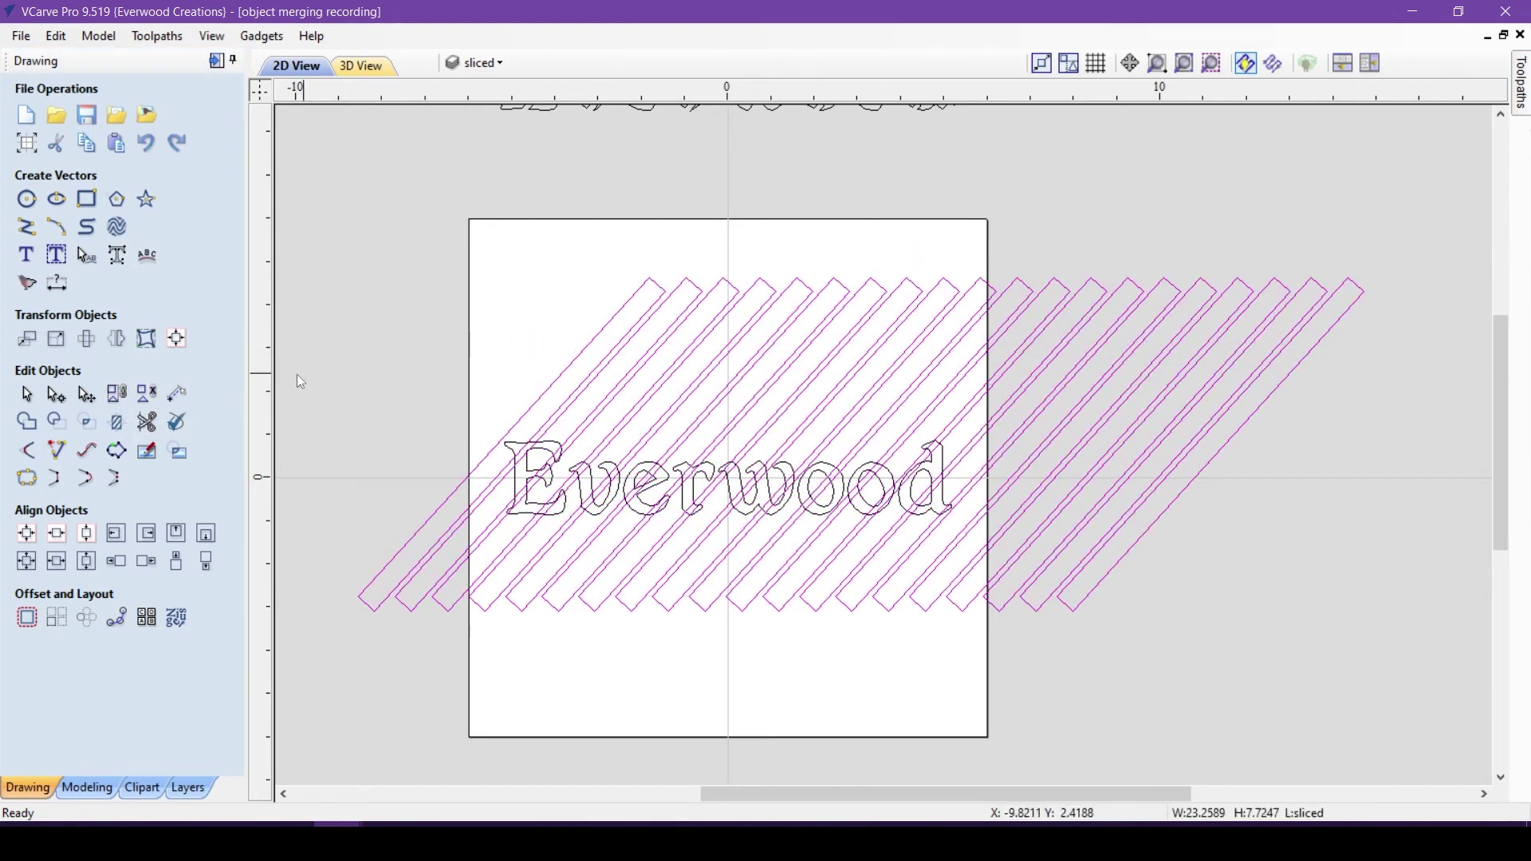
{"action": "left_click", "coordinate": [154, 401]}
{"action": "left_click", "coordinate": [319, 295]}
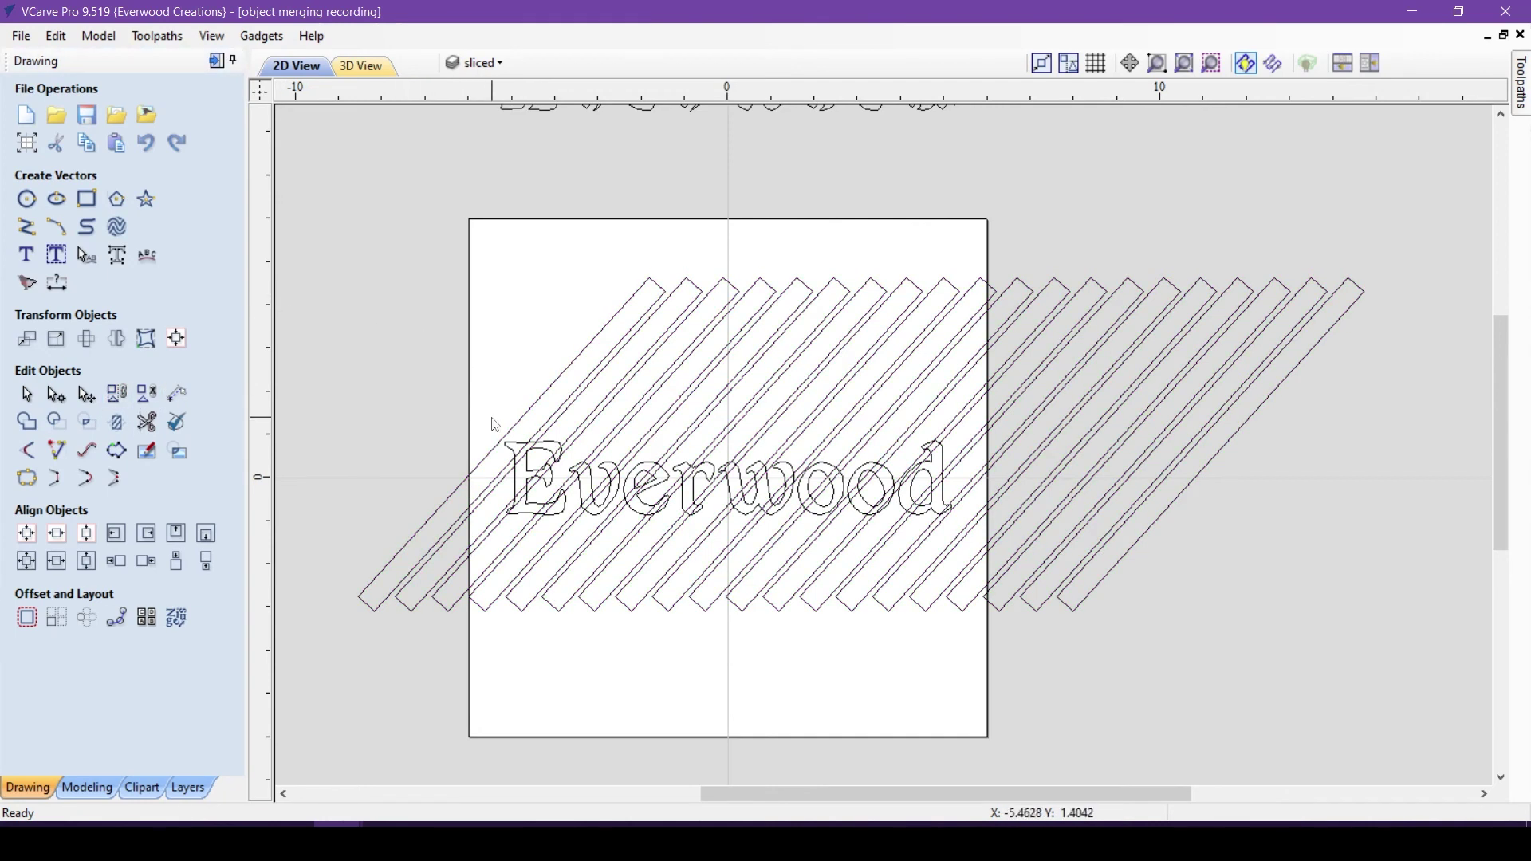
Intersect the Everwood lettering with the grouped diagonal bars, keeping only the overlapping slices of the letters.
{"action": "left_click", "coordinate": [515, 443]}
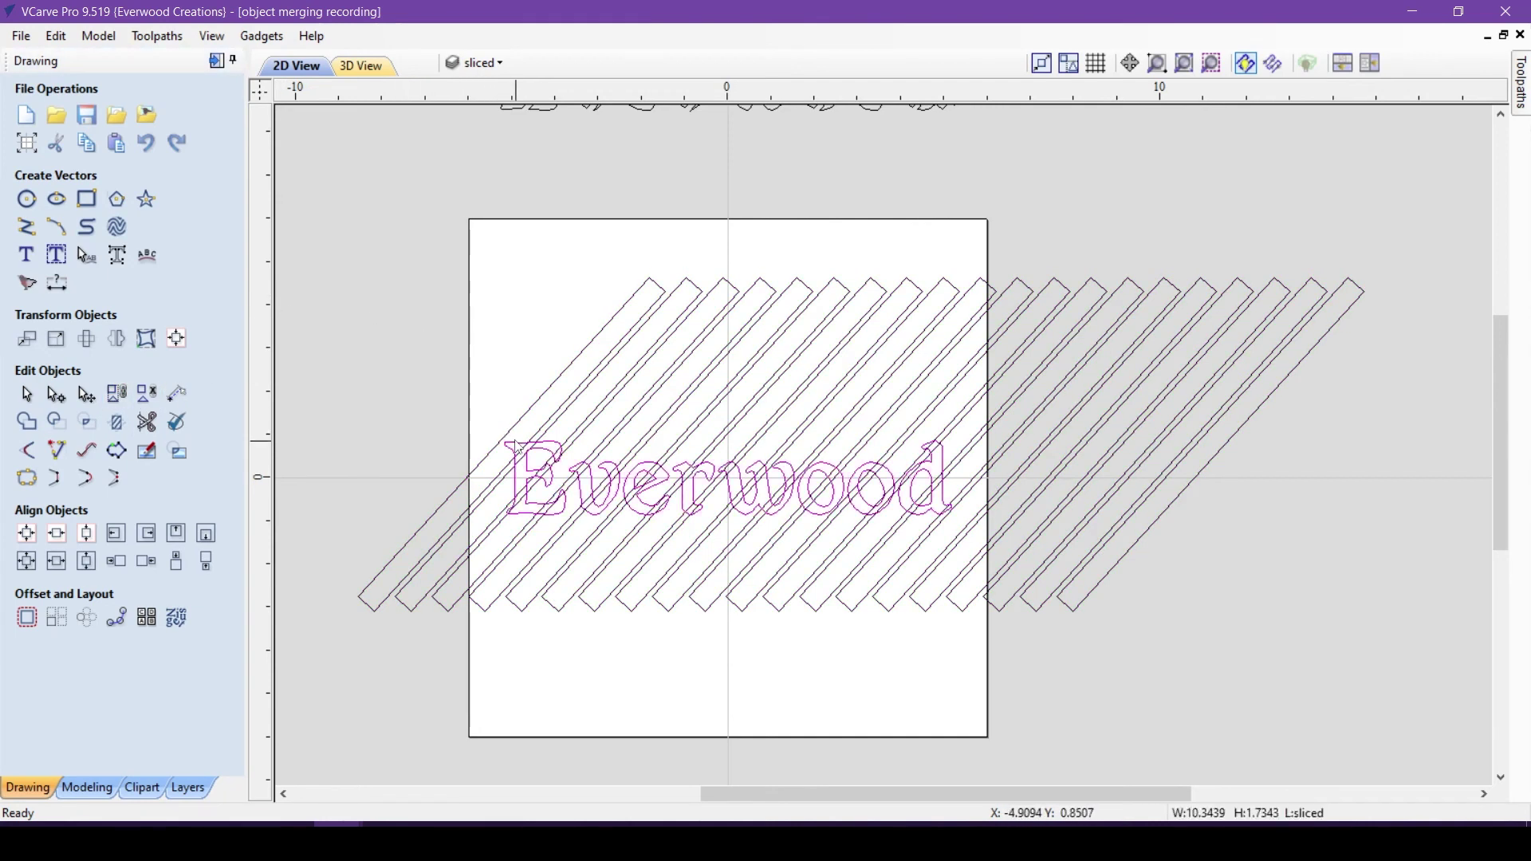
{"action": "left_click", "coordinate": [562, 395], "text": "shift"}
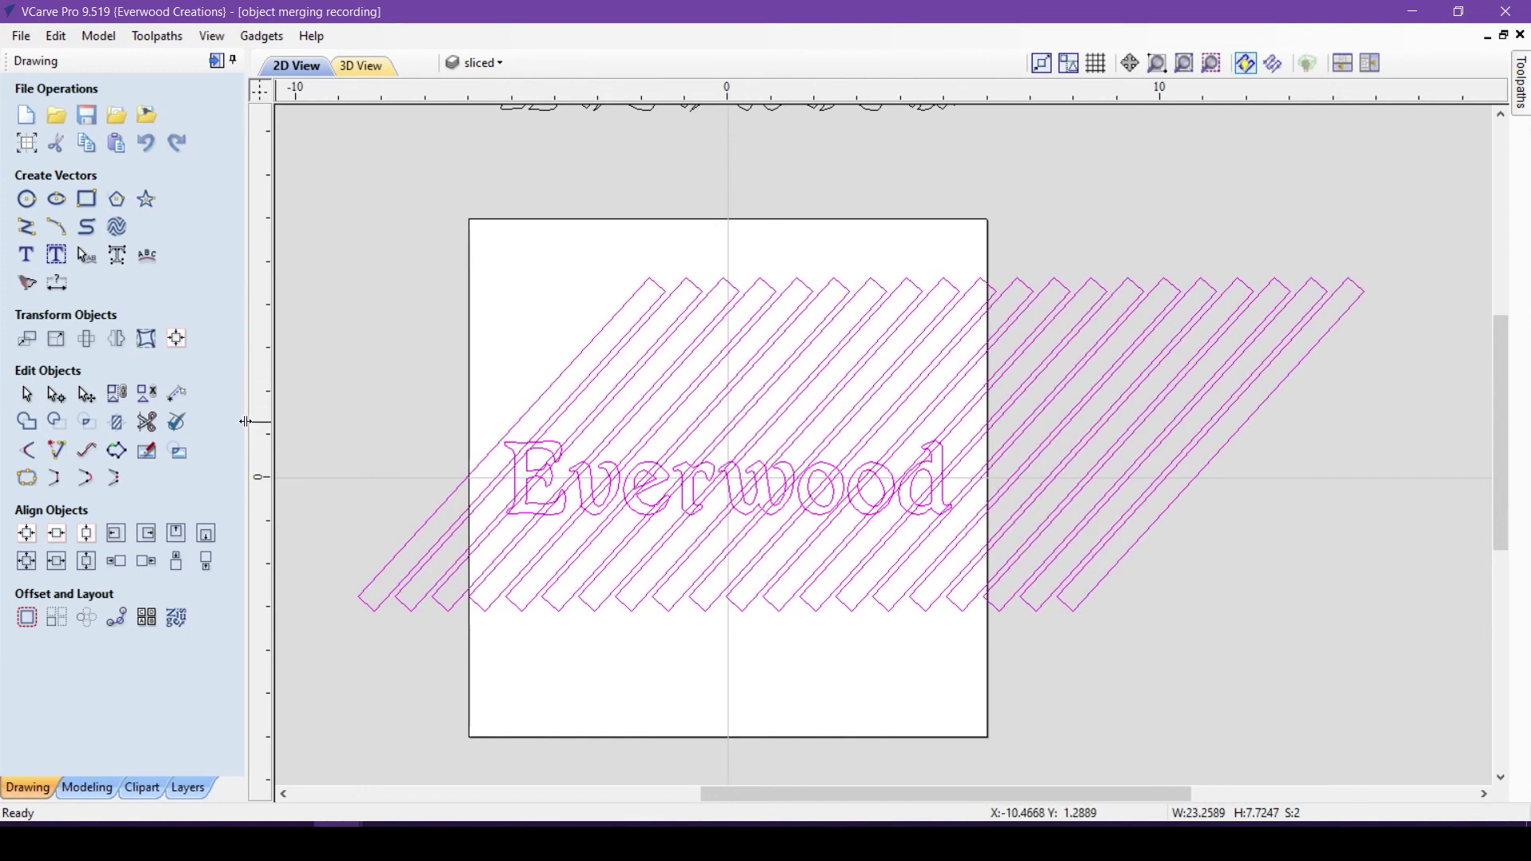
{"action": "left_click", "coordinate": [89, 423]}
{"action": "left_click", "coordinate": [484, 363]}
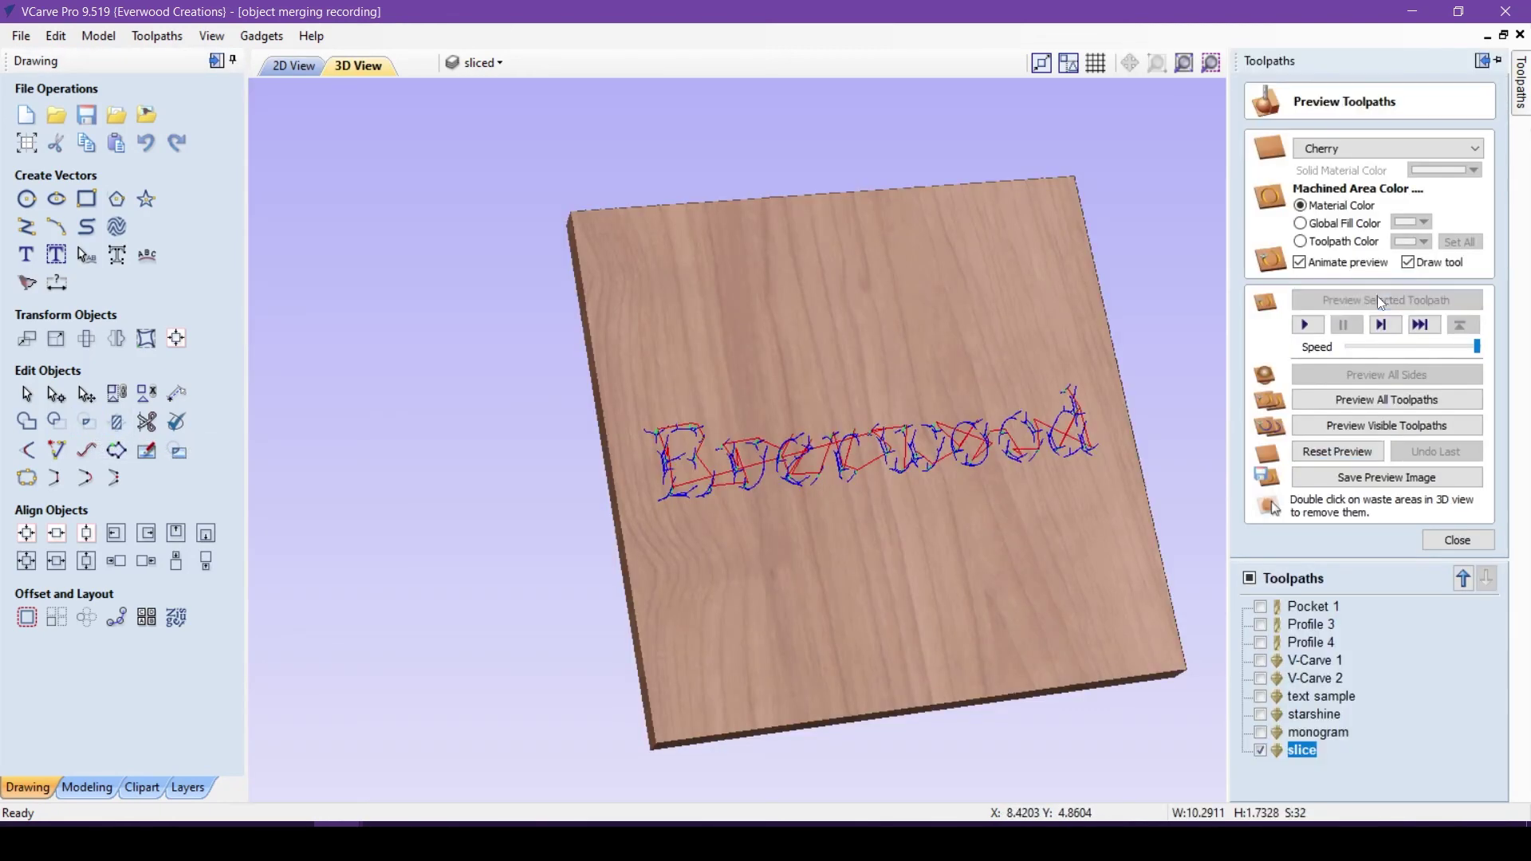
Preview the slice toolpath in the cherry material and examine the carved, diagonally sliced Everwood lettering.
{"action": "left_click", "coordinate": [1377, 296]}
{"action": "left_click_drag", "start_coordinate": [1113, 462], "coordinate": [1110, 466]}
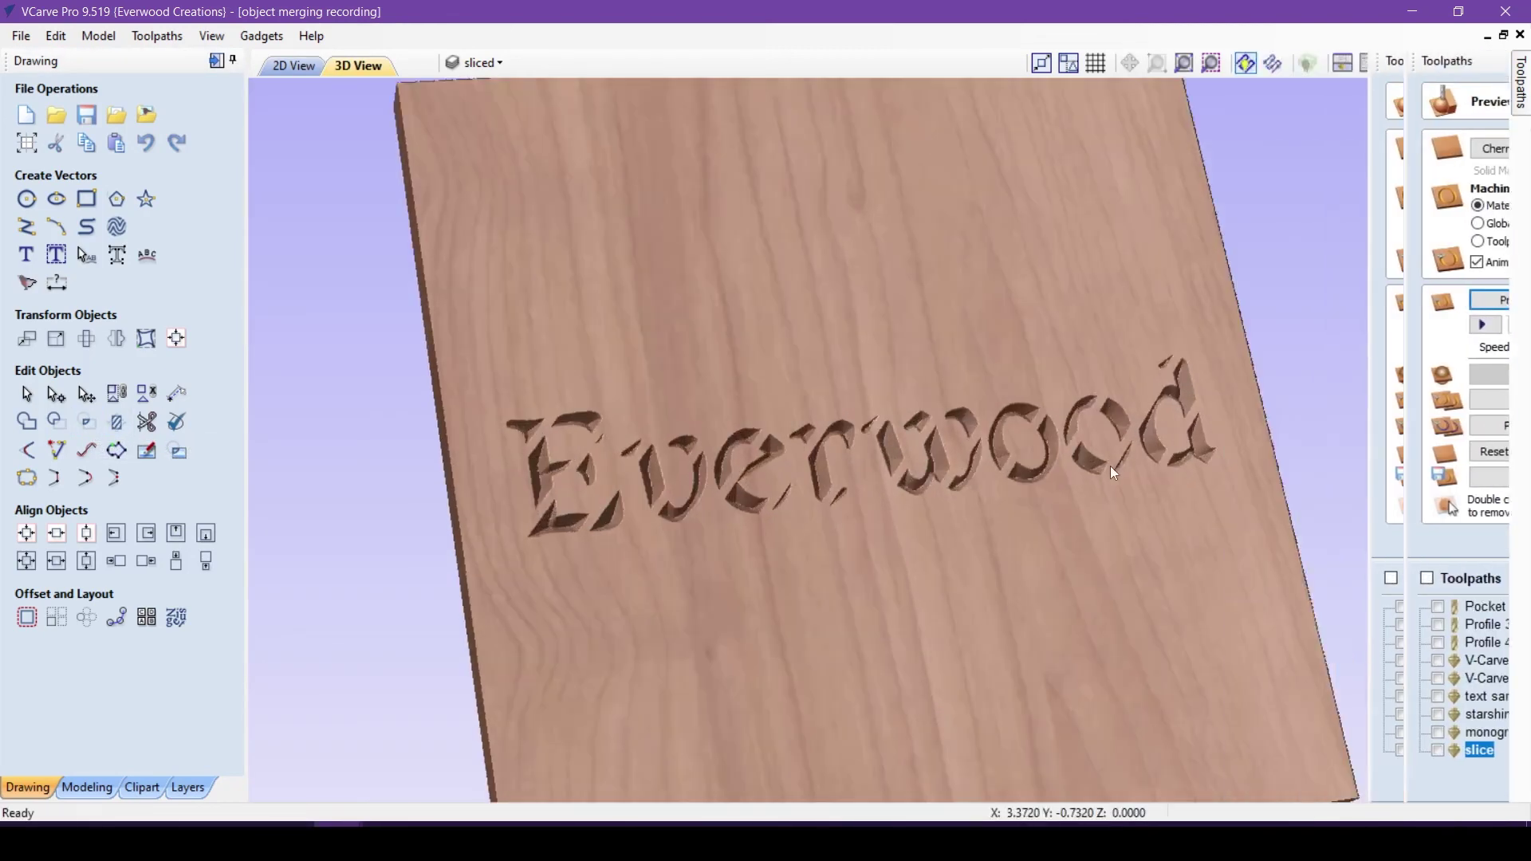
{"action": "scroll", "coordinate": [1007, 568], "scroll_direction": "up", "scroll_amount": 3}
{"action": "left_click_drag", "start_coordinate": [1008, 574], "coordinate": [909, 623]}
{"action": "key", "text": "F2"}
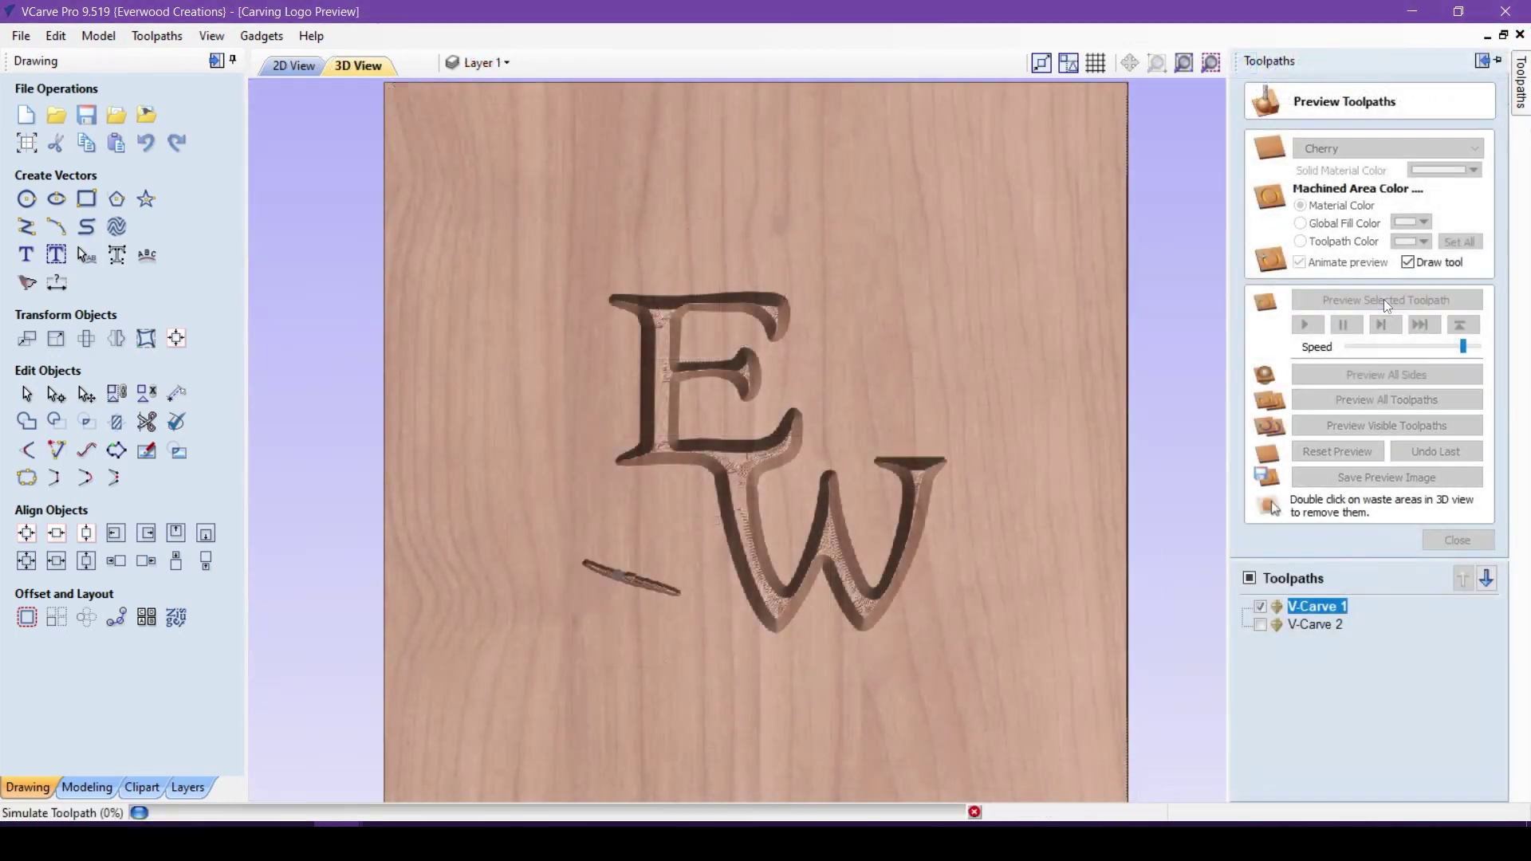
Preview the V-Carve 1 toolpath of the EW logo in the Carving Logo Preview file.
{"action": "left_click", "coordinate": [1384, 299]}
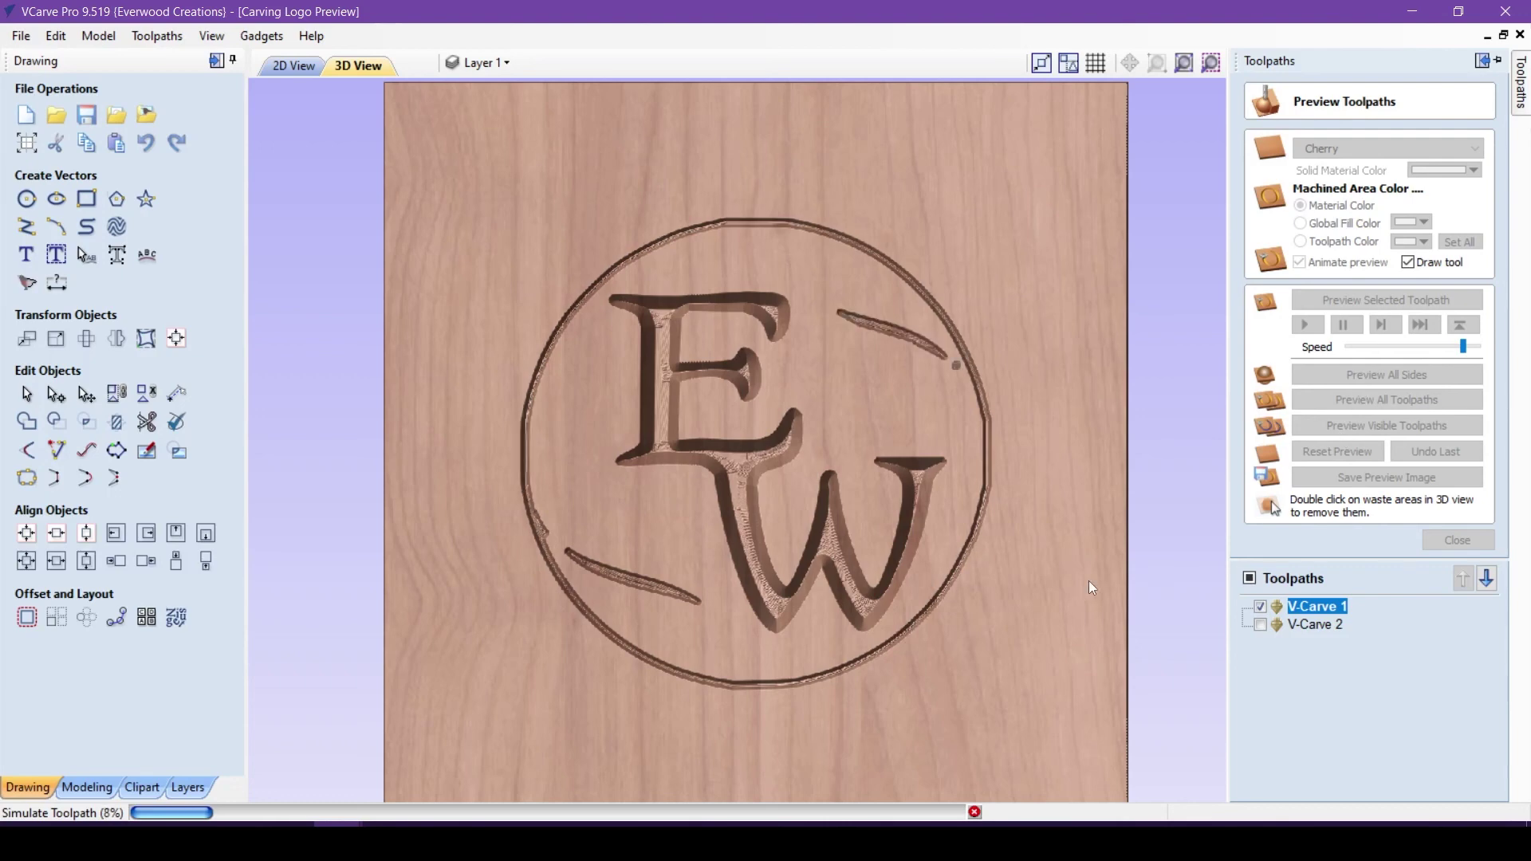